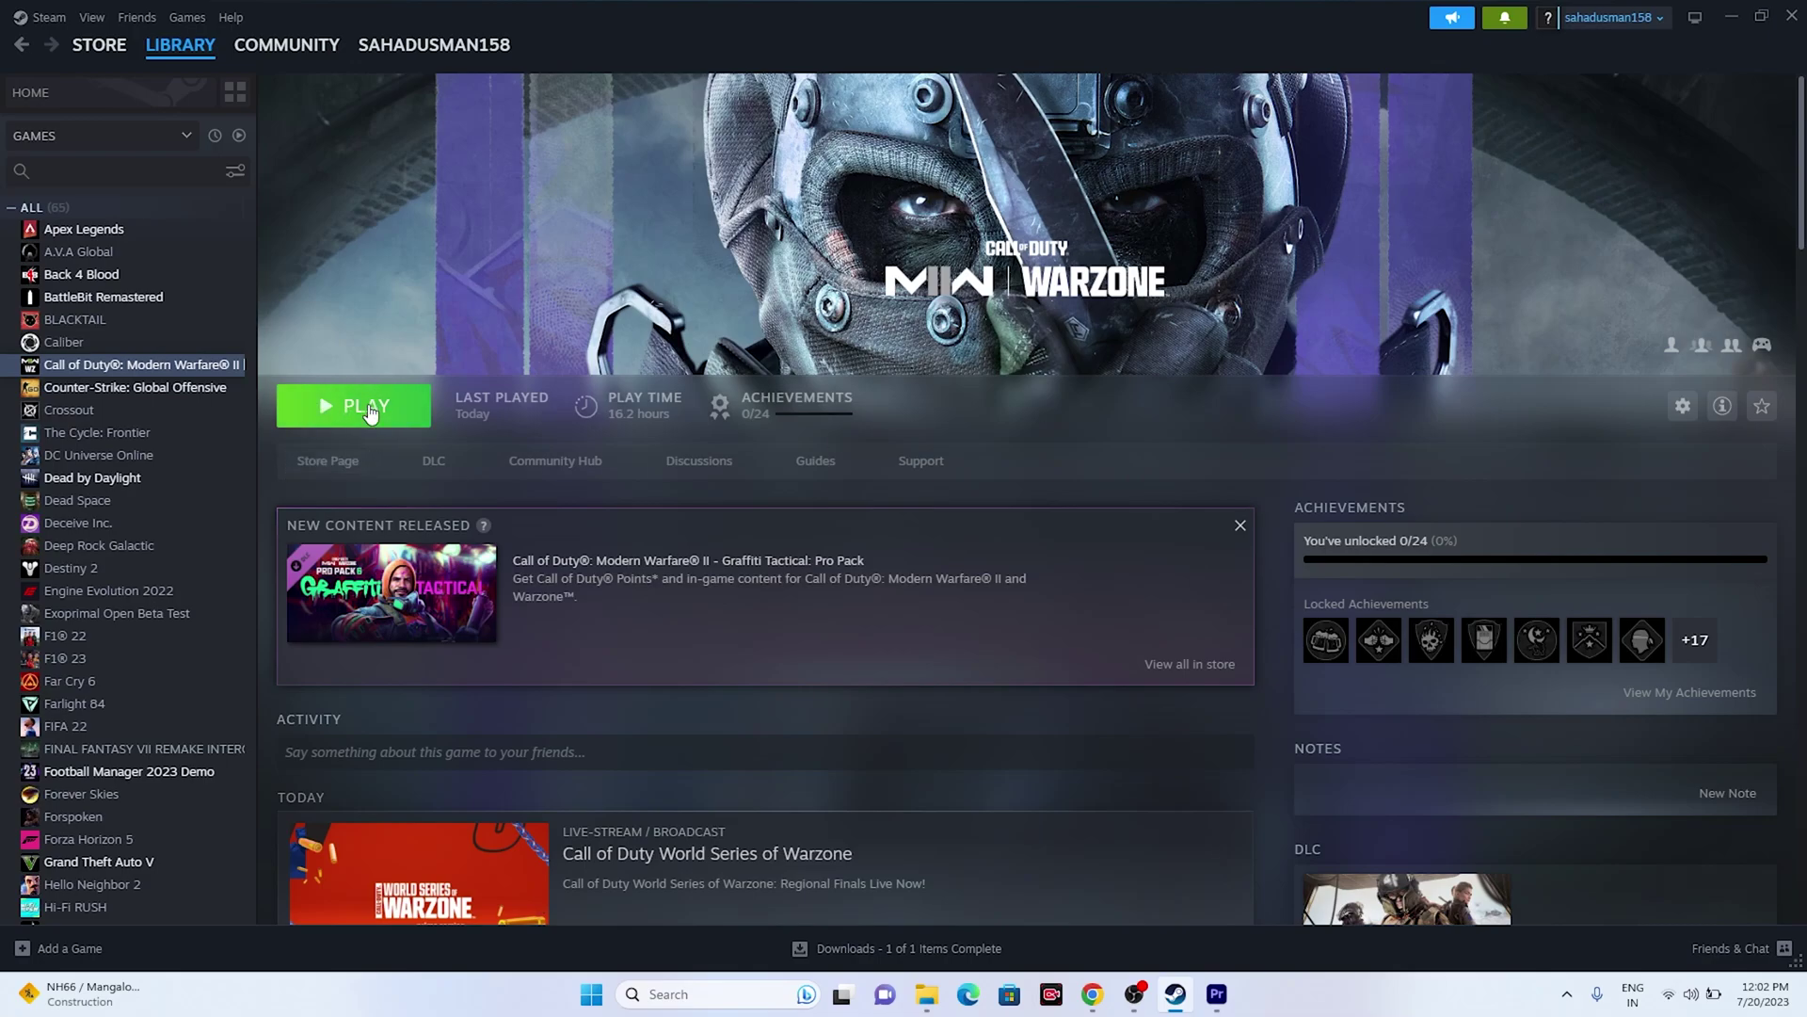
Browse the Call of Duty game's local files from its Installed Files properties page.
{"action": "right_click", "coordinate": [125, 372]}
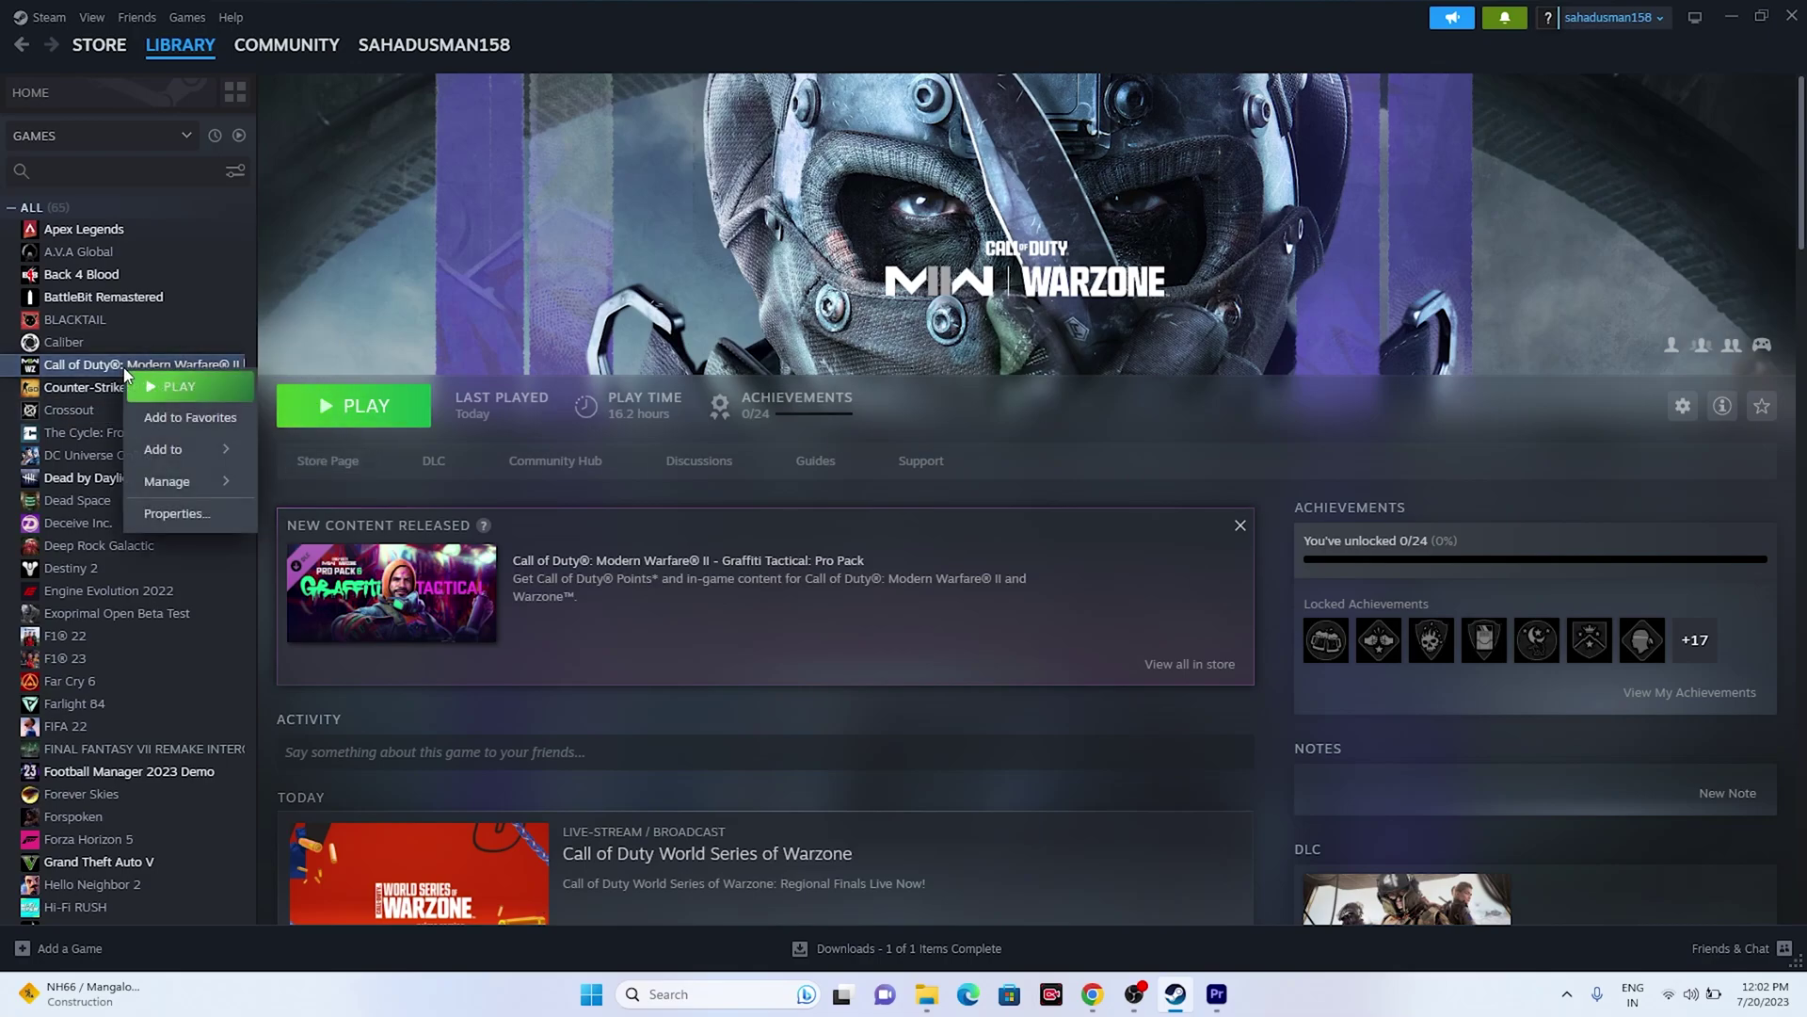
{"action": "left_click", "coordinate": [157, 527]}
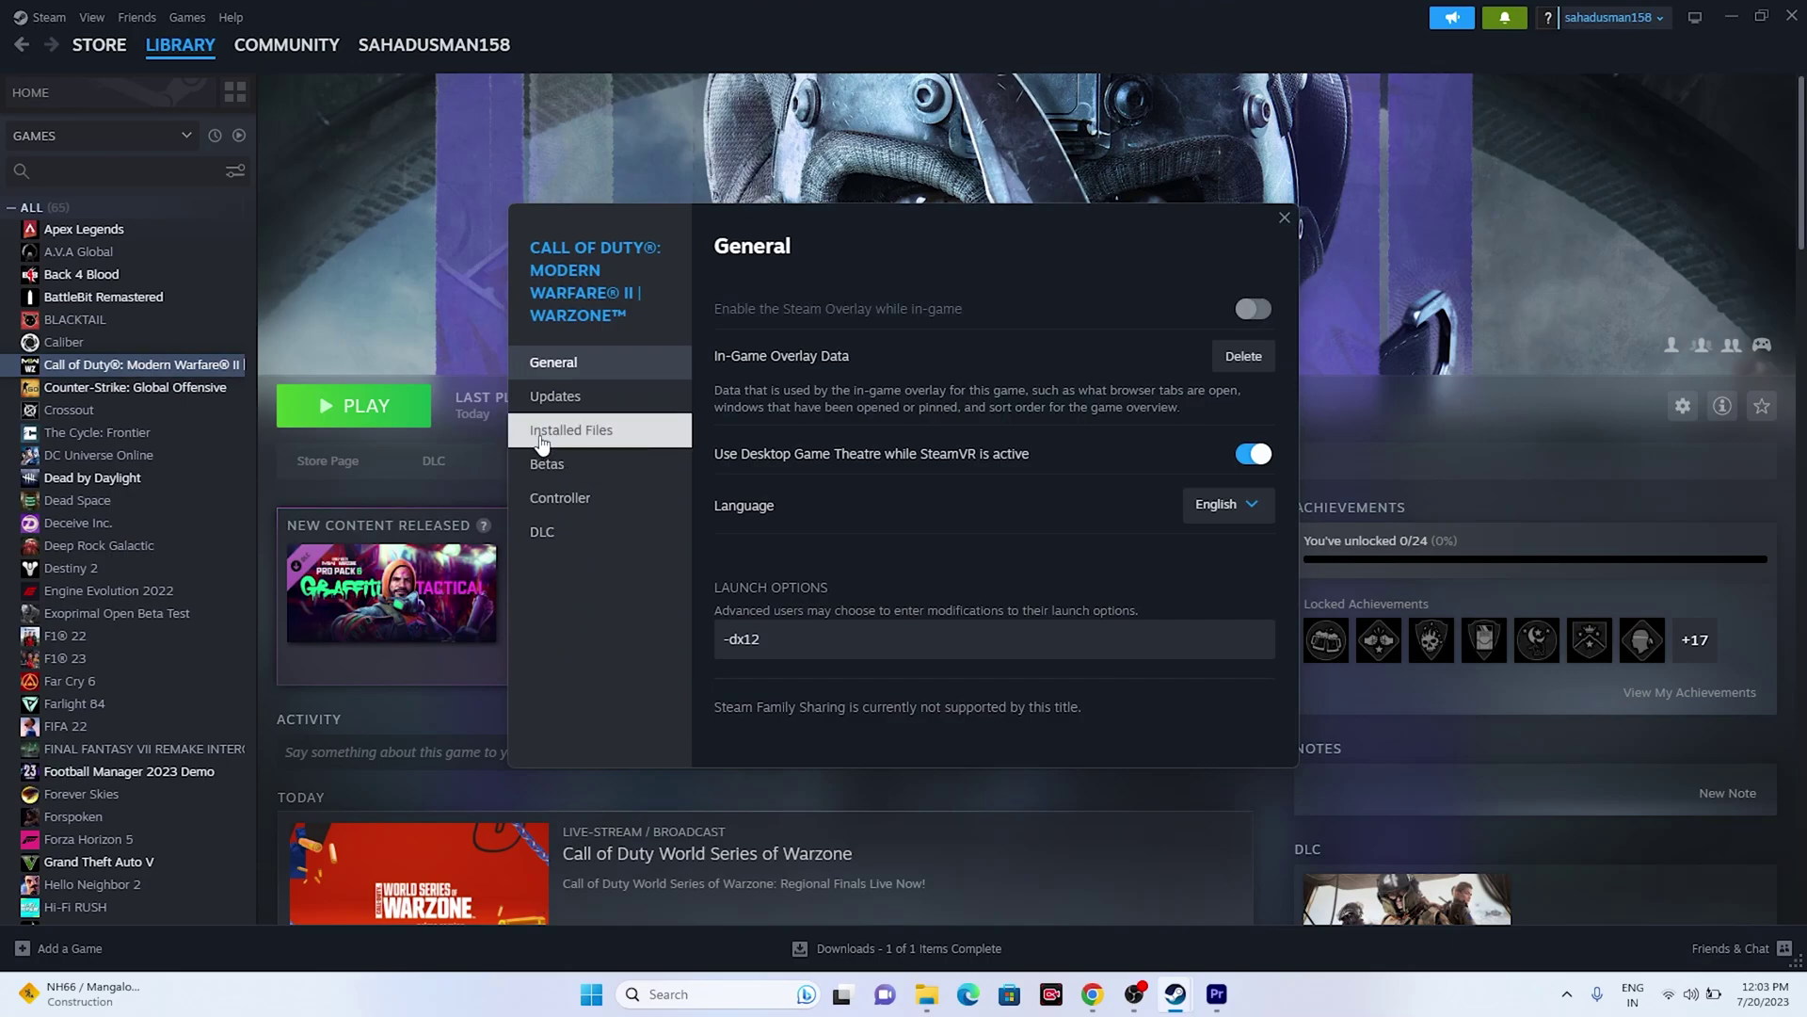
{"action": "left_click", "coordinate": [542, 439]}
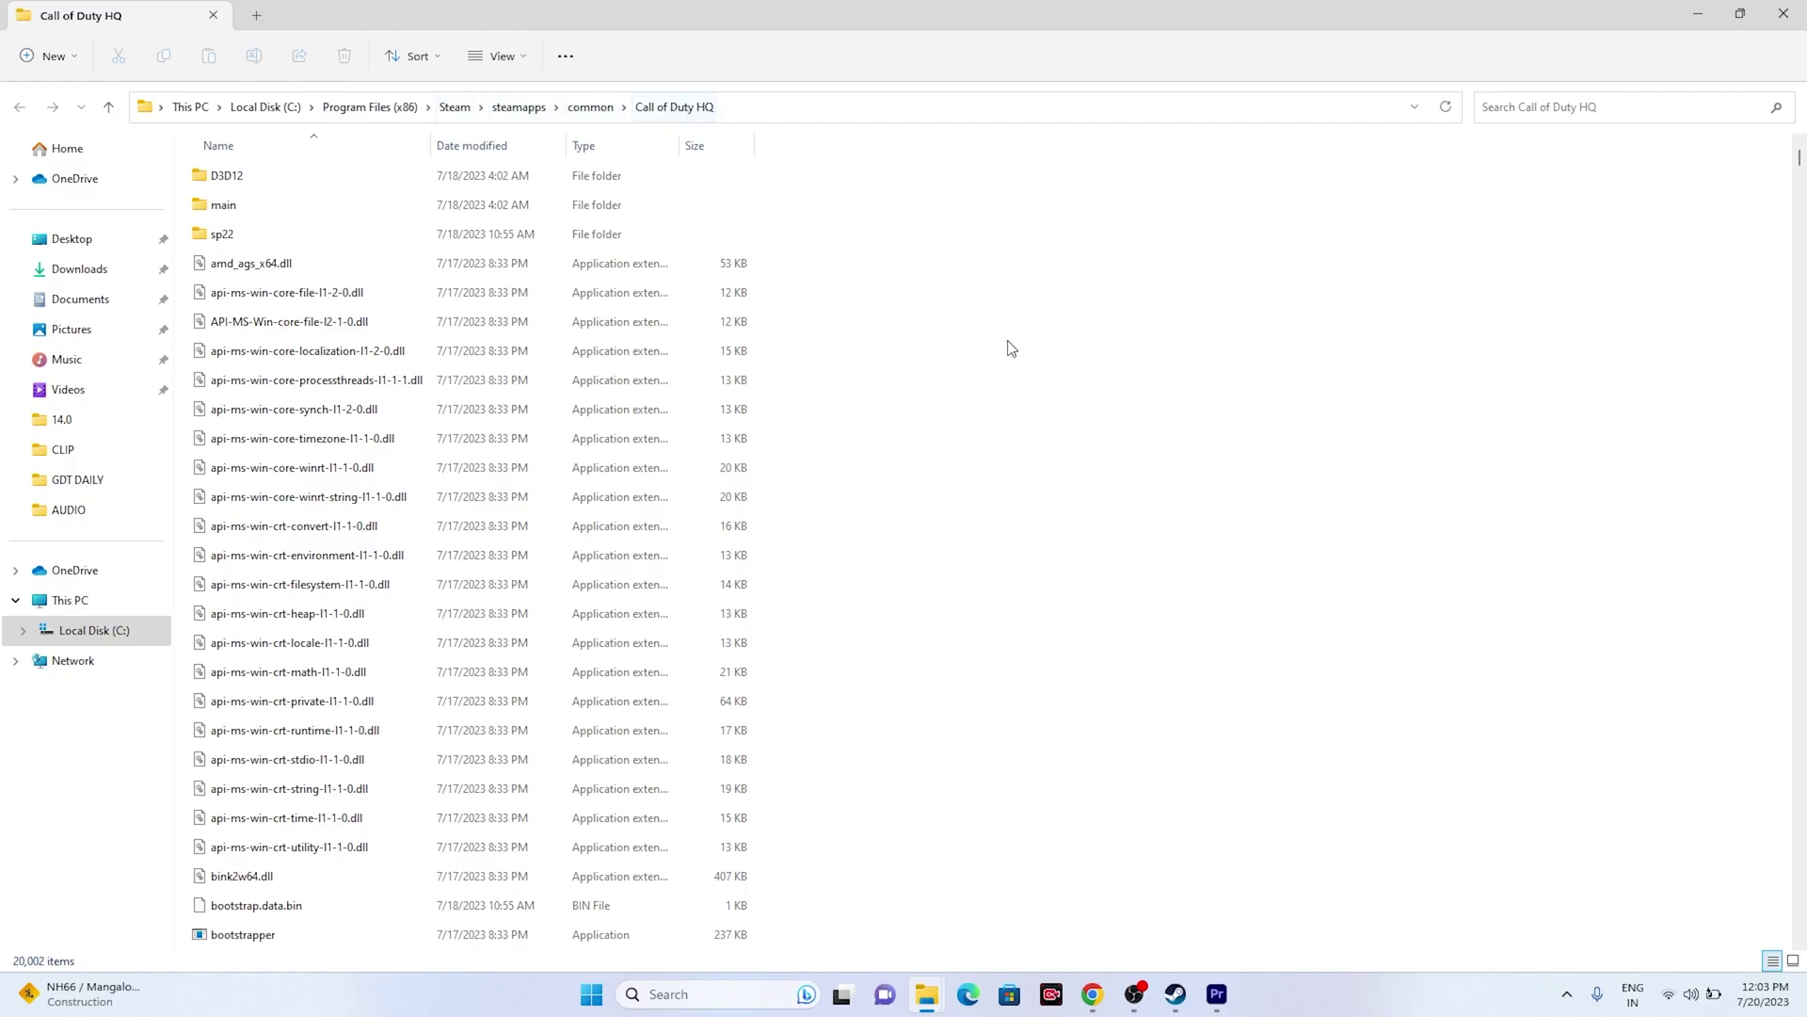
Review cod.exe's Compatibility properties, confirm with OK, and close Explorer and Steam properties.
{"action": "scroll", "coordinate": [1017, 332], "scroll_direction": "down", "scroll_amount": 7}
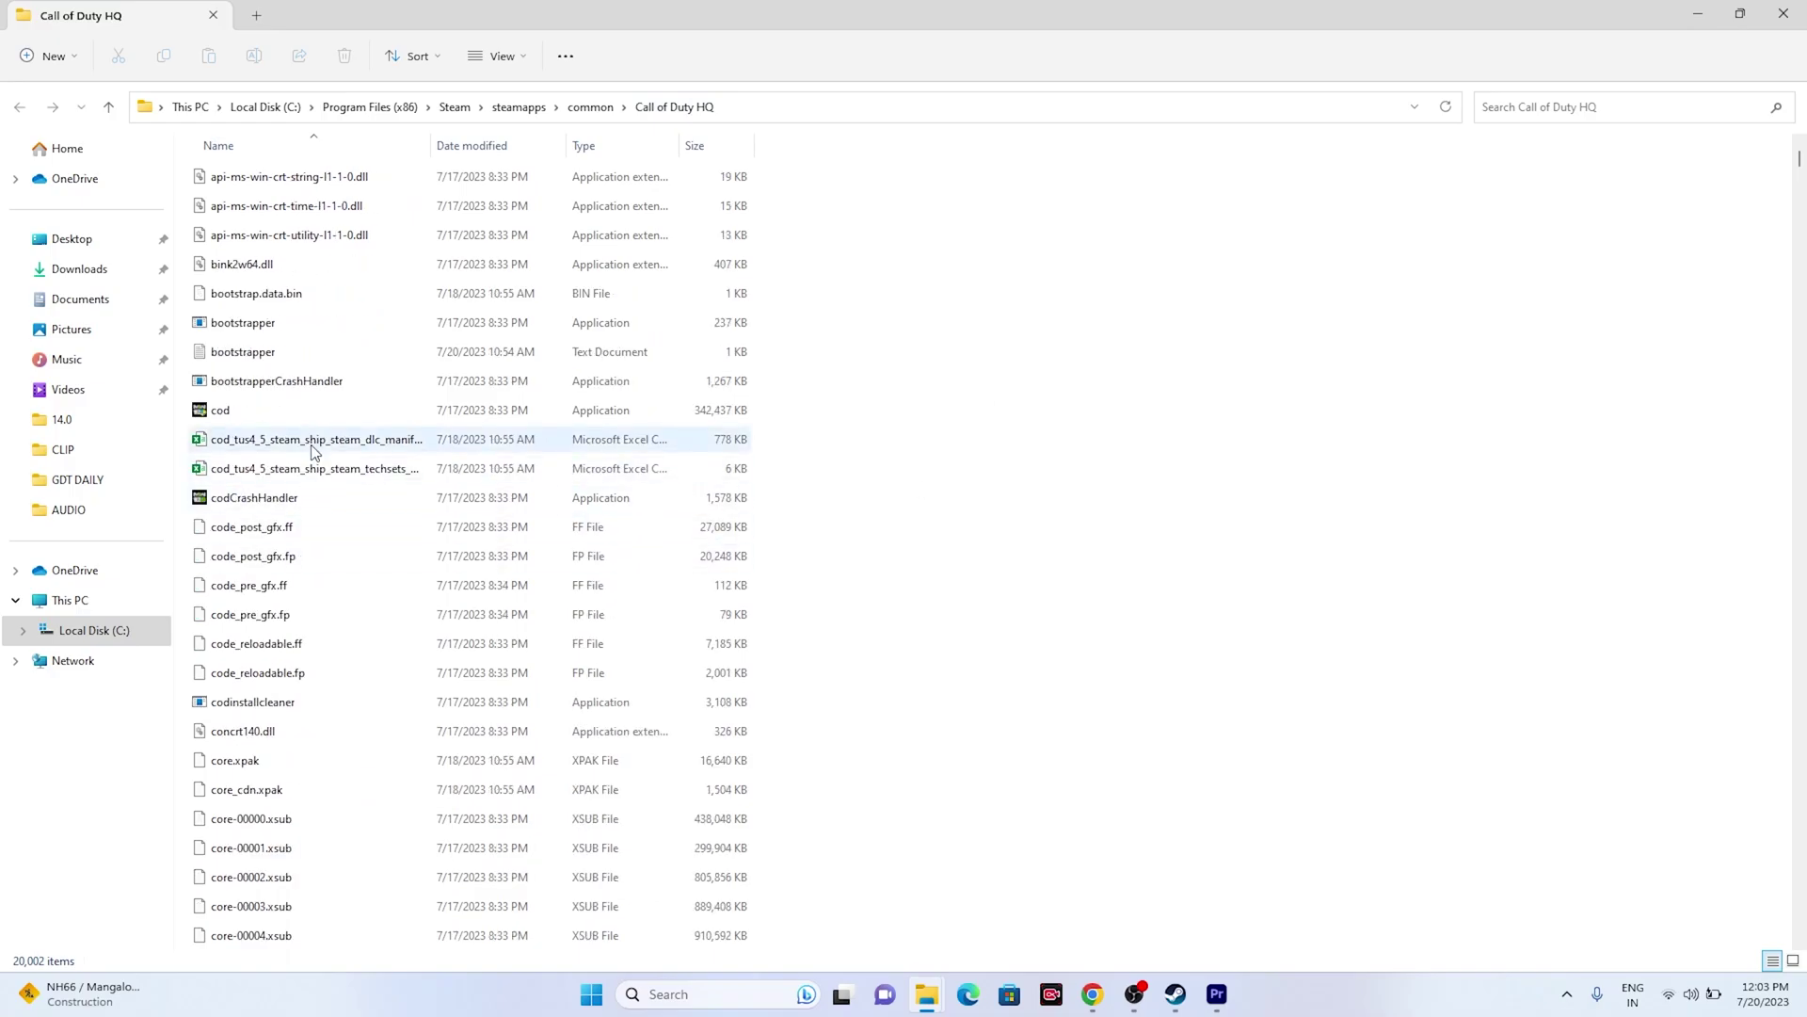
{"action": "left_click", "coordinate": [247, 415]}
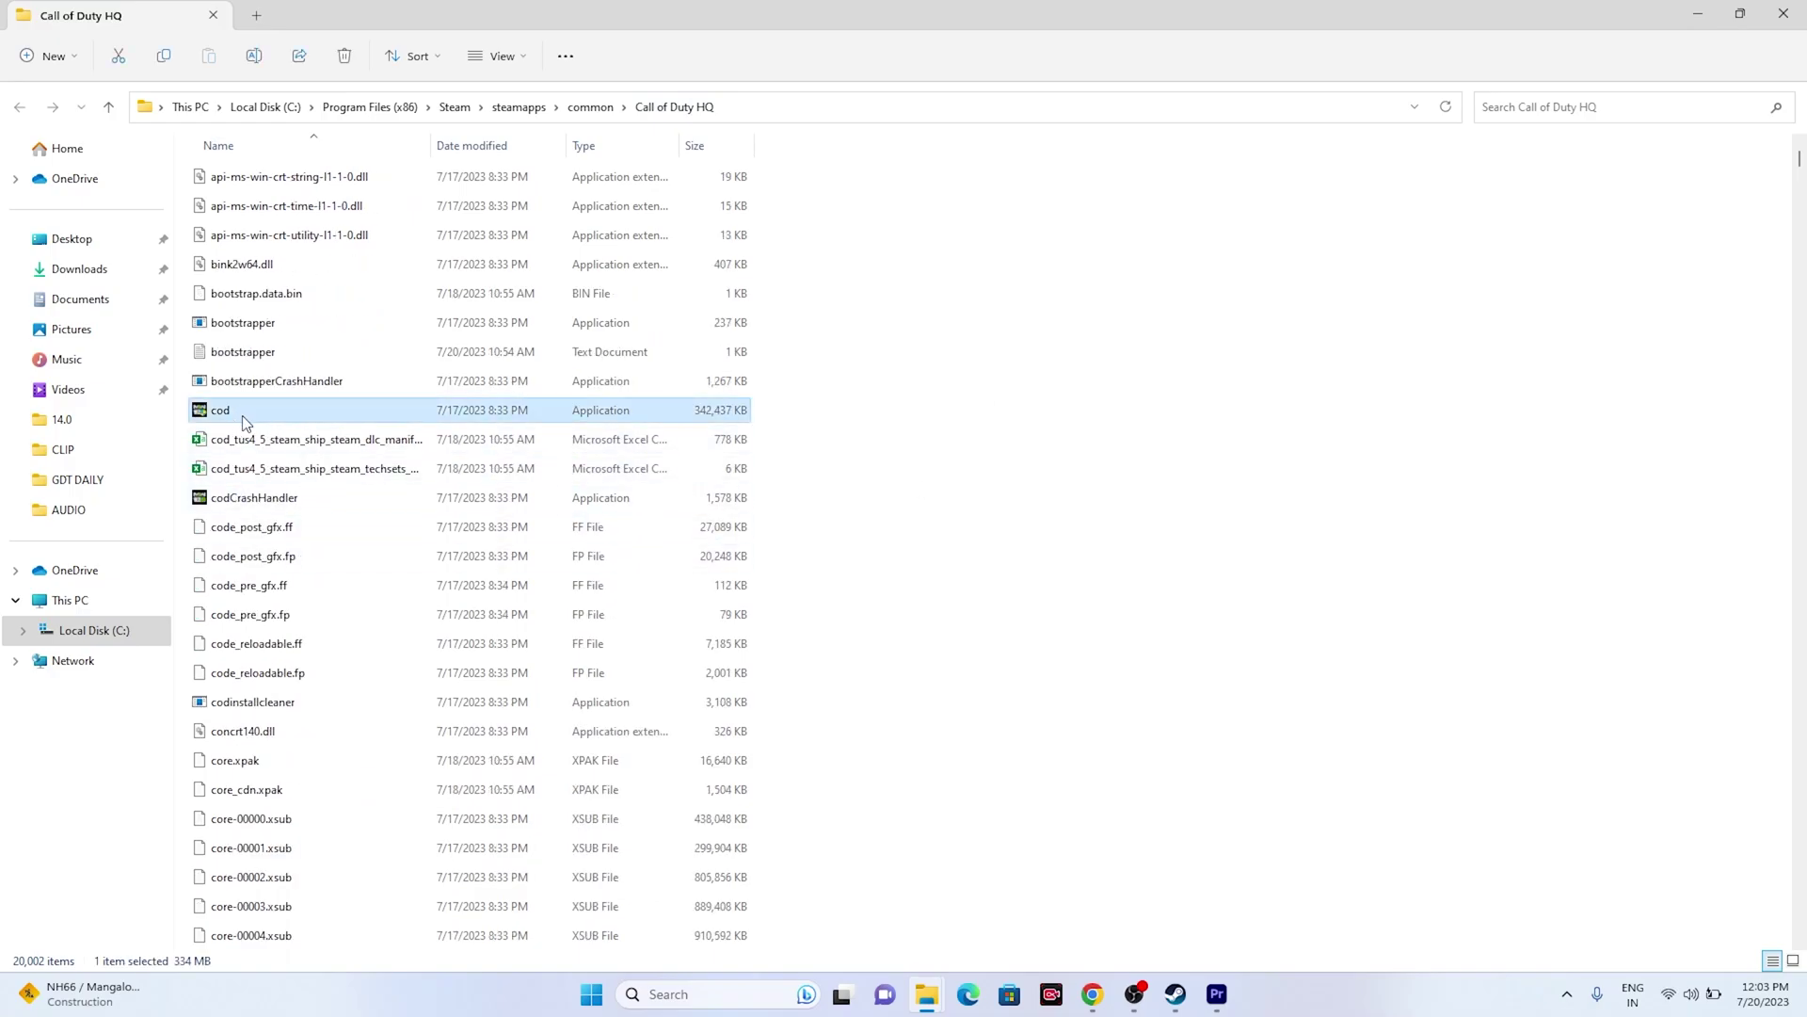
{"action": "right_click", "coordinate": [243, 420]}
{"action": "left_click", "coordinate": [306, 697]}
{"action": "left_click", "coordinate": [362, 674]}
{"action": "left_click", "coordinate": [478, 490]}
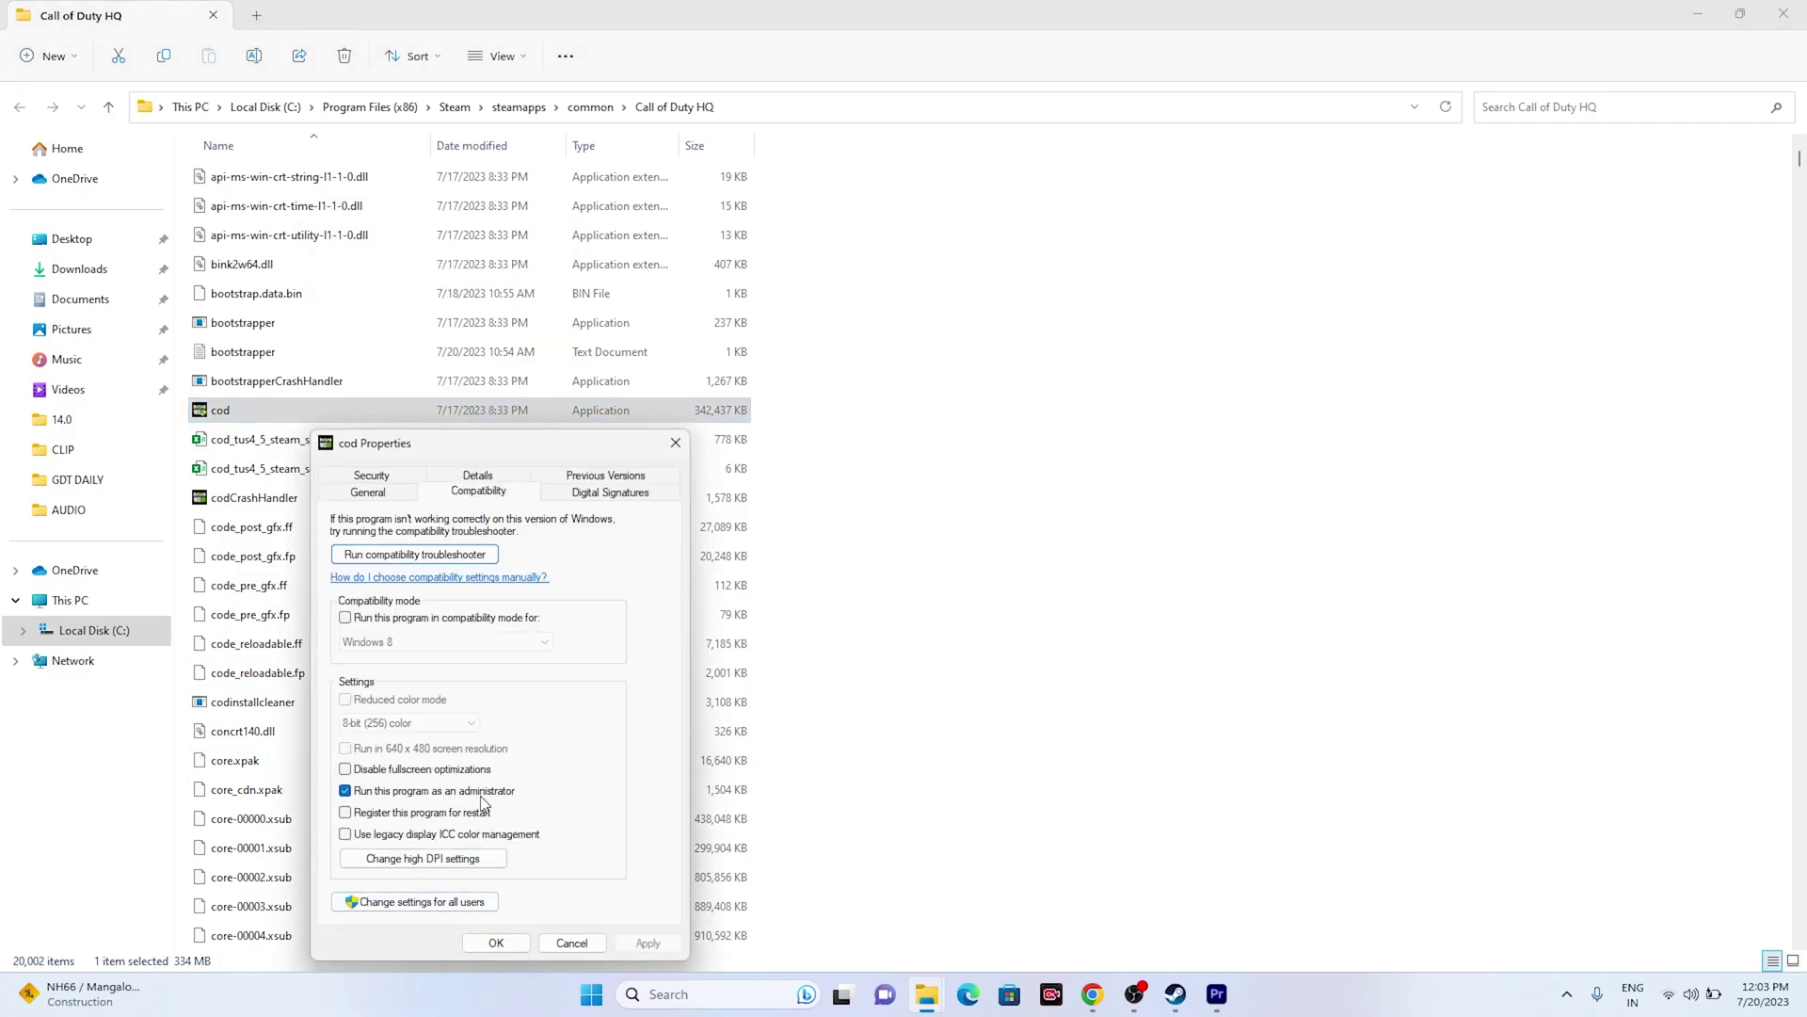
{"action": "left_click", "coordinate": [493, 941]}
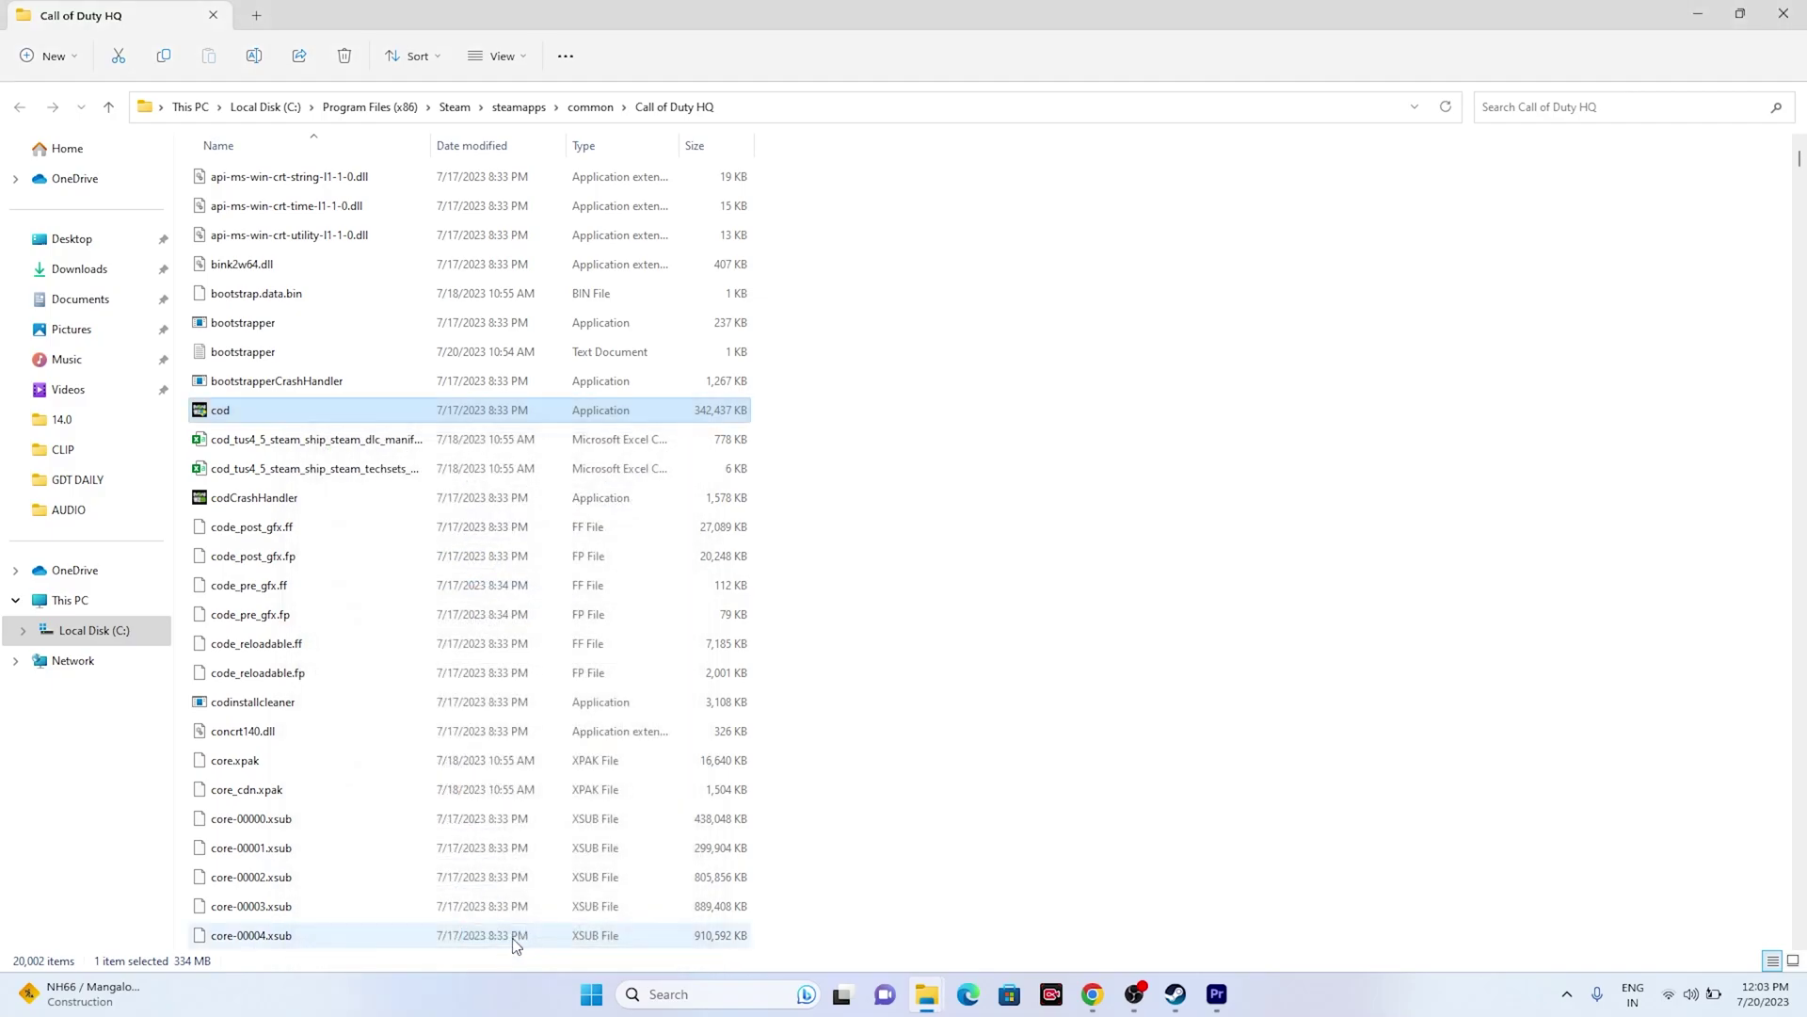
{"action": "left_click", "coordinate": [1782, 16]}
{"action": "left_click", "coordinate": [1284, 217]}
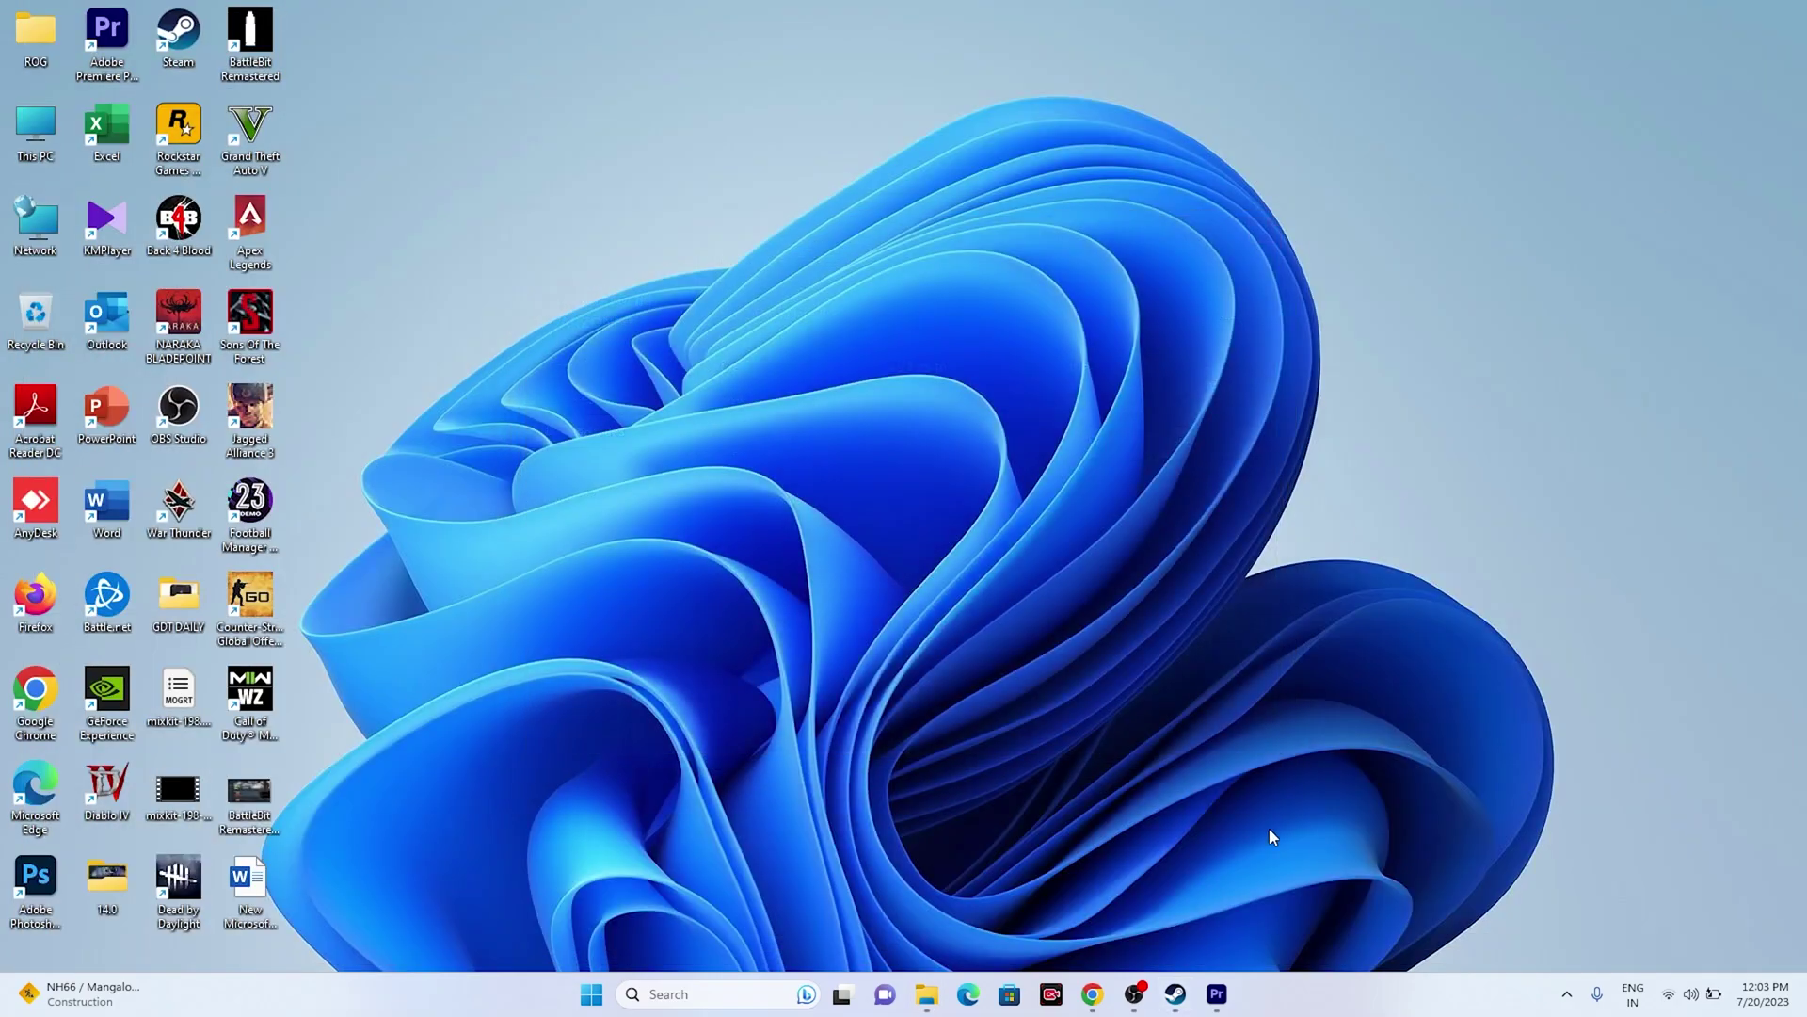
Search 'gra' in Windows Search and open the Graphics settings page.
{"action": "left_click", "coordinate": [1167, 1003]}
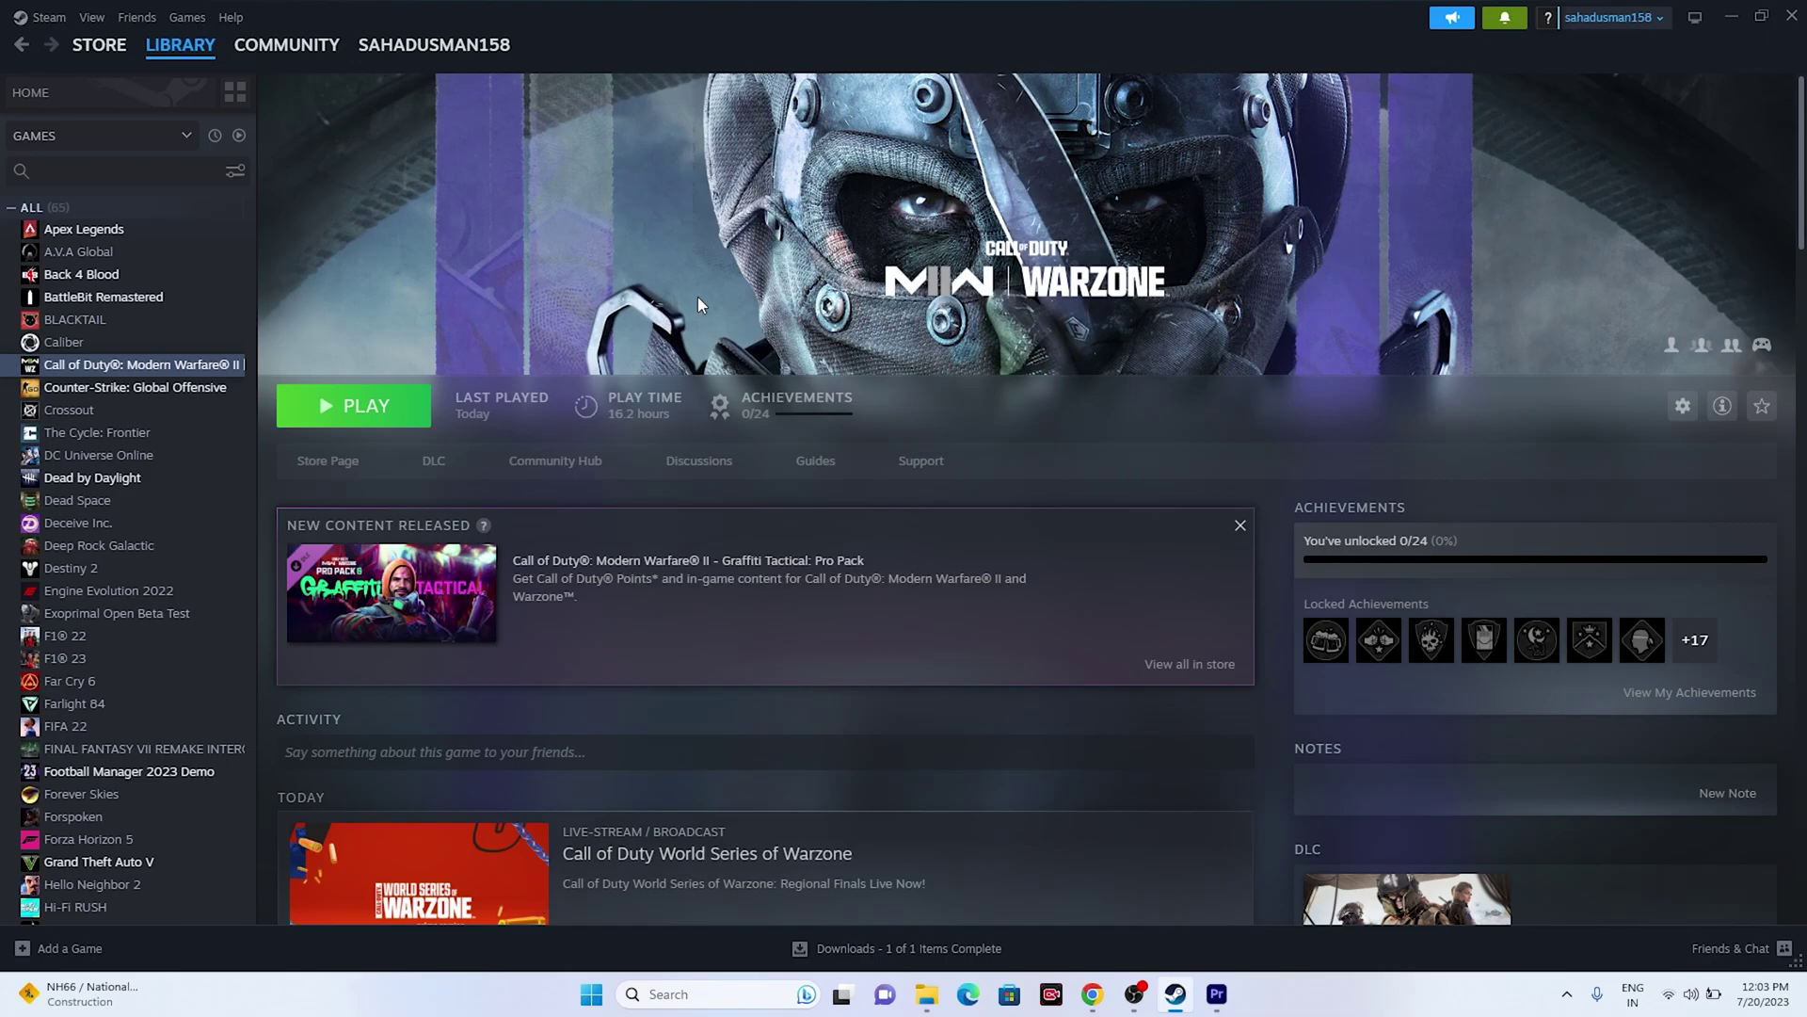
{"action": "left_click", "coordinate": [1721, 17]}
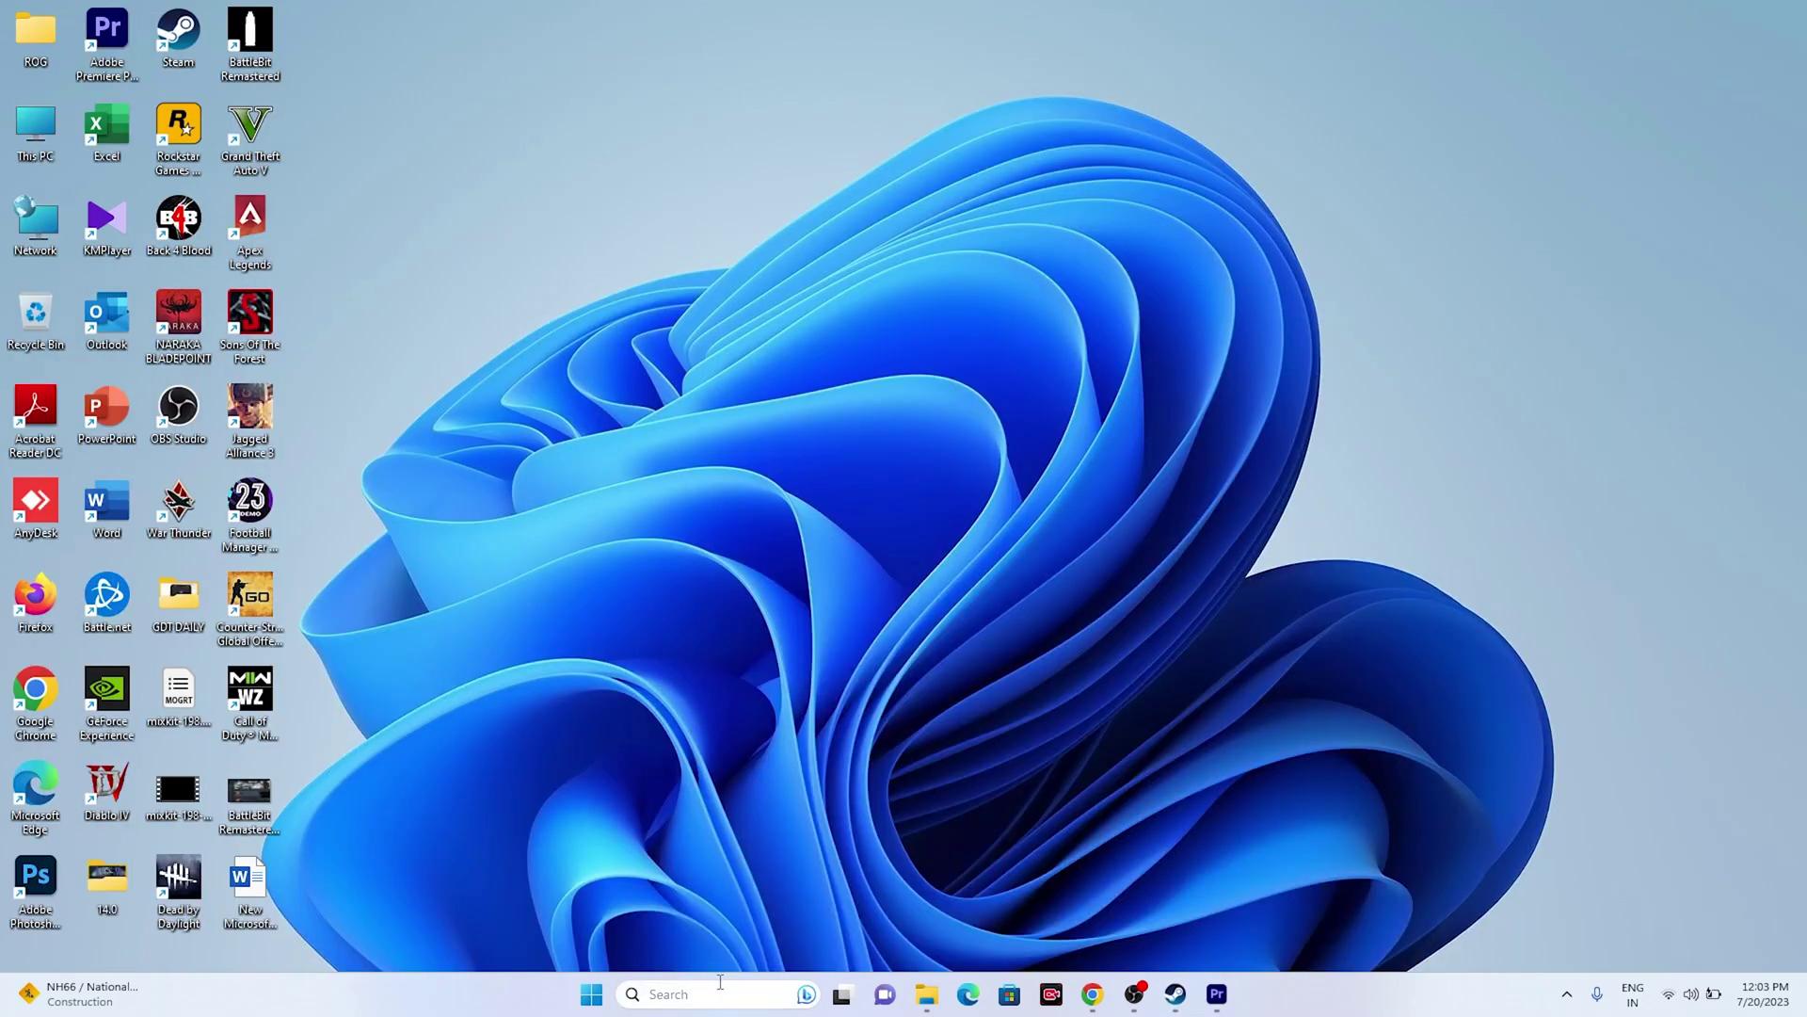
{"action": "left_click", "coordinate": [717, 988]}
{"action": "type", "text": "gra"}
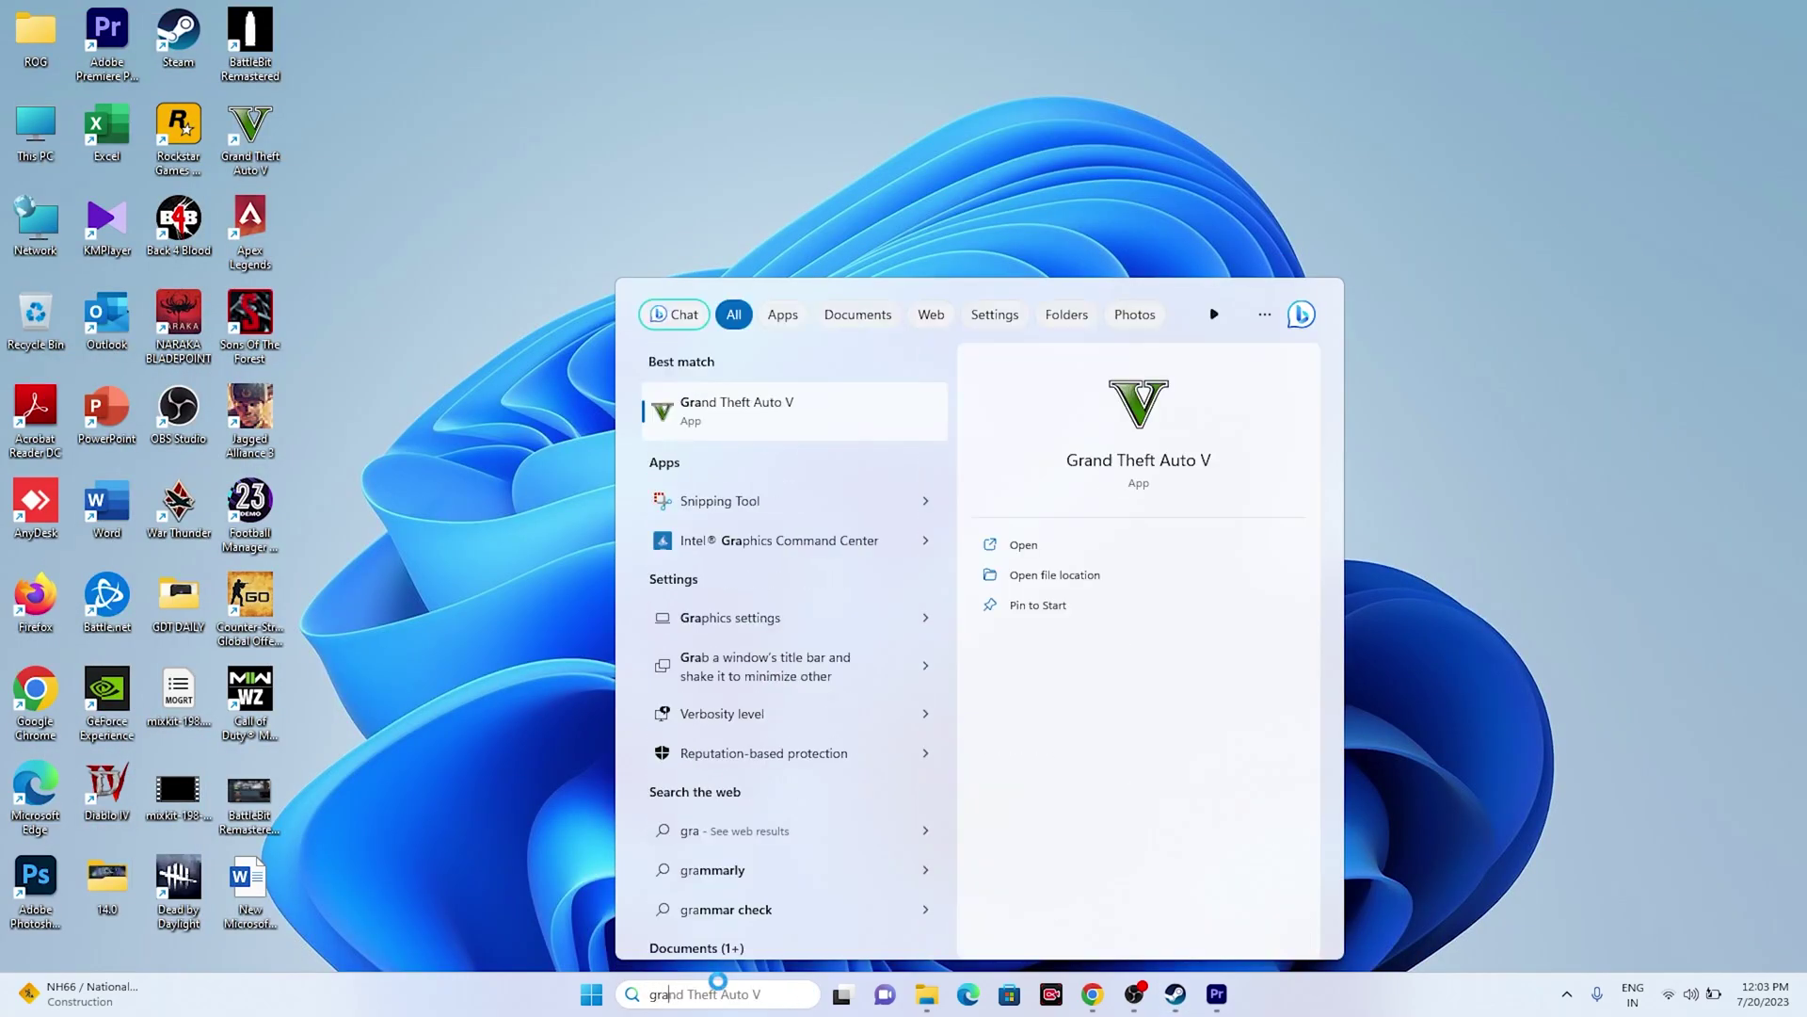
{"action": "left_click", "coordinate": [764, 620]}
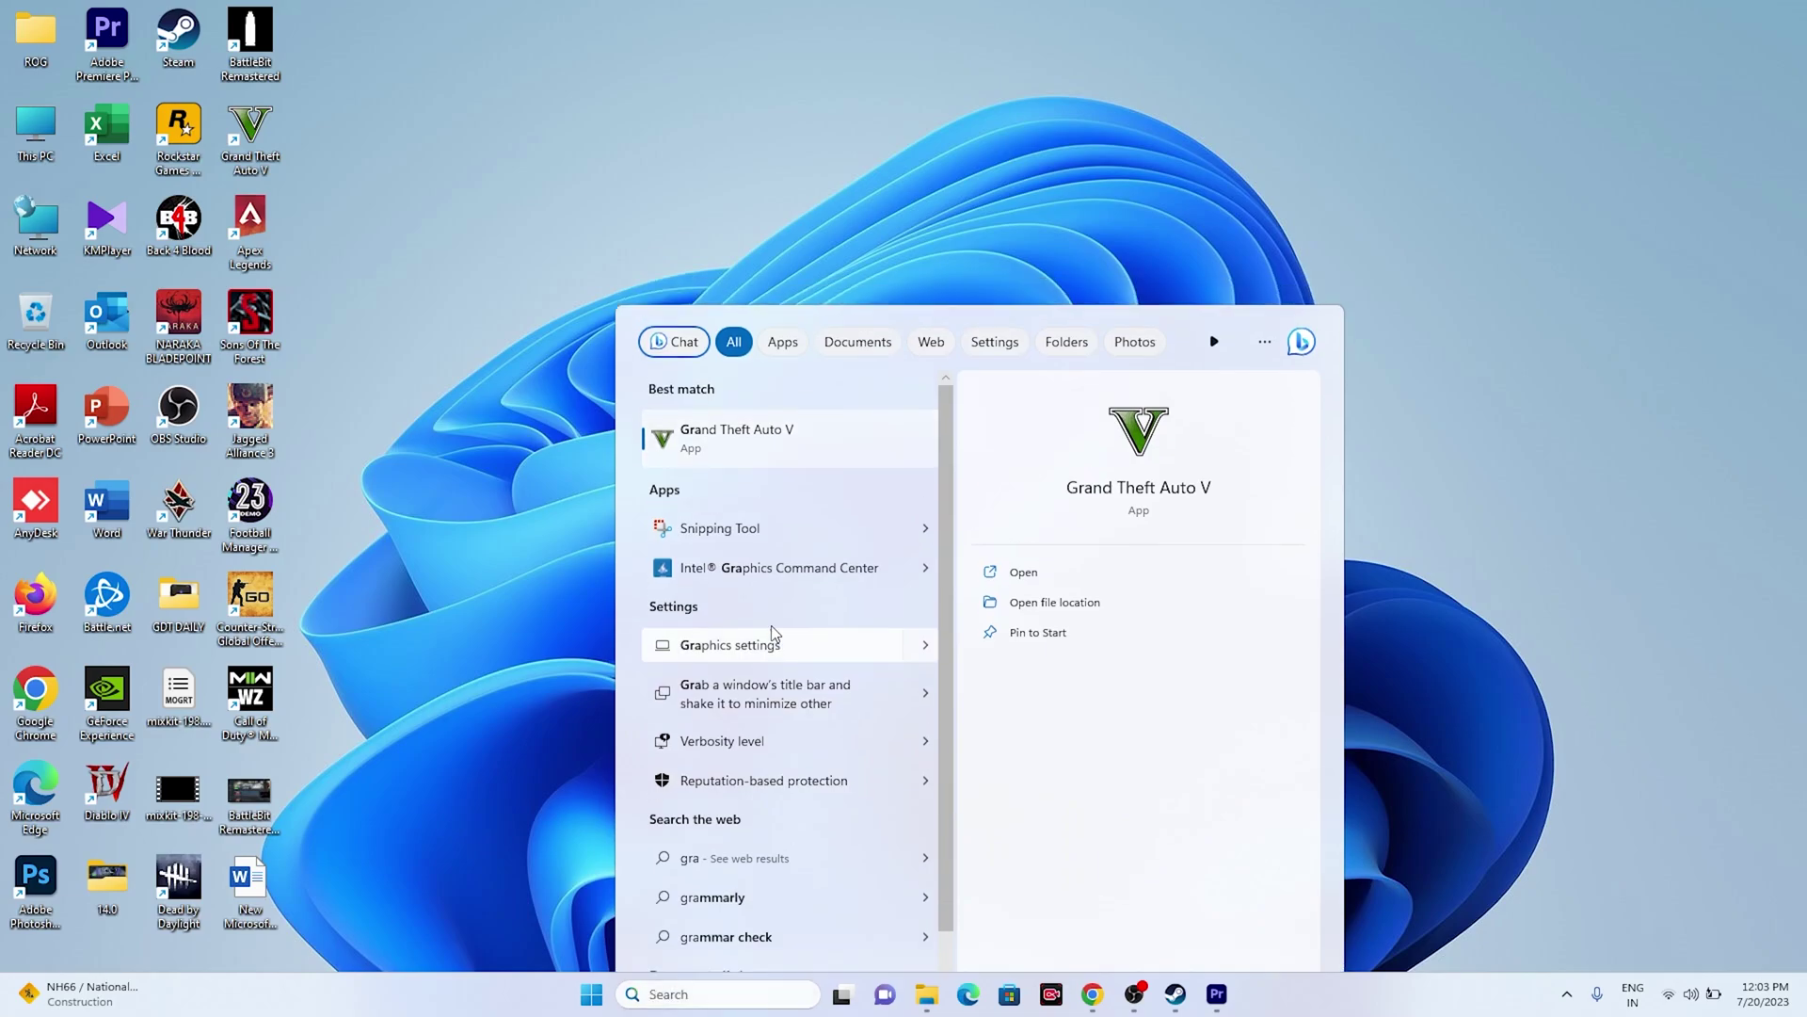
{"action": "scroll", "coordinate": [1168, 437], "scroll_direction": "down", "scroll_amount": 2}
{"action": "scroll", "coordinate": [1167, 436], "scroll_direction": "up", "scroll_amount": 2}
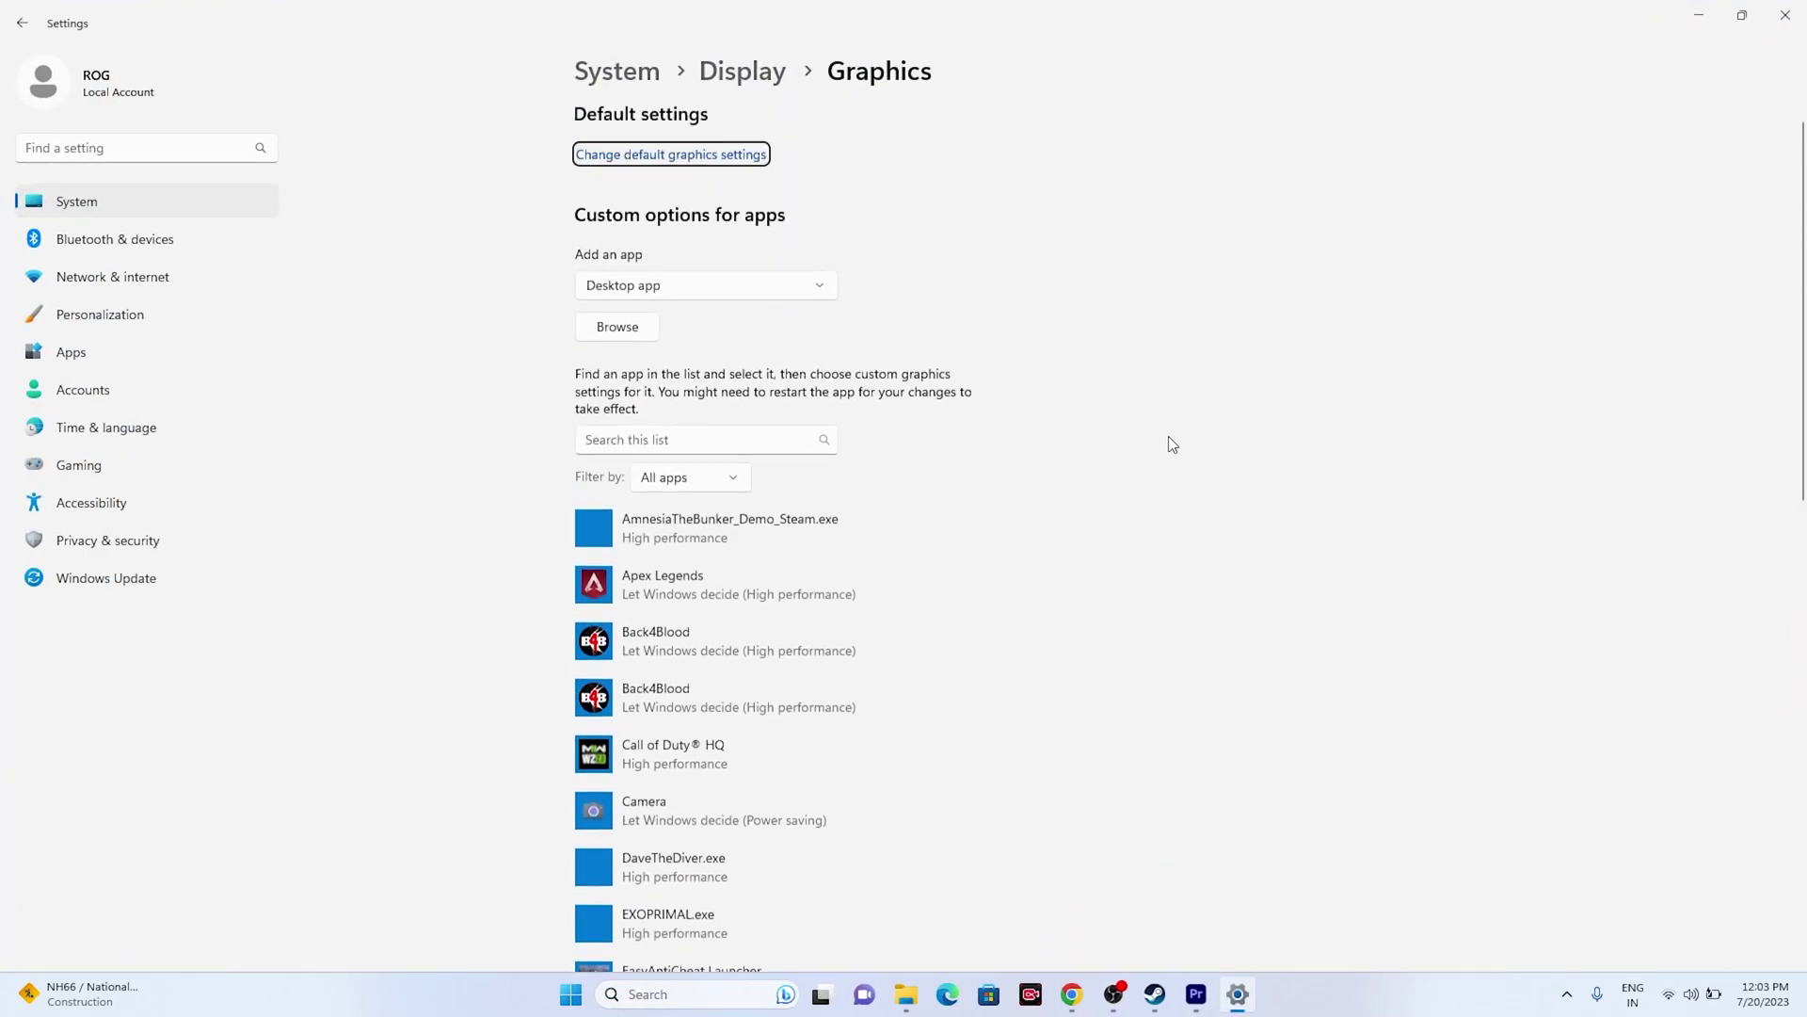
Add cod from C:\Program Files (x86)\Steam\steamapps\common\Call of Duty HQ as a desktop app.
{"action": "left_click", "coordinate": [607, 343]}
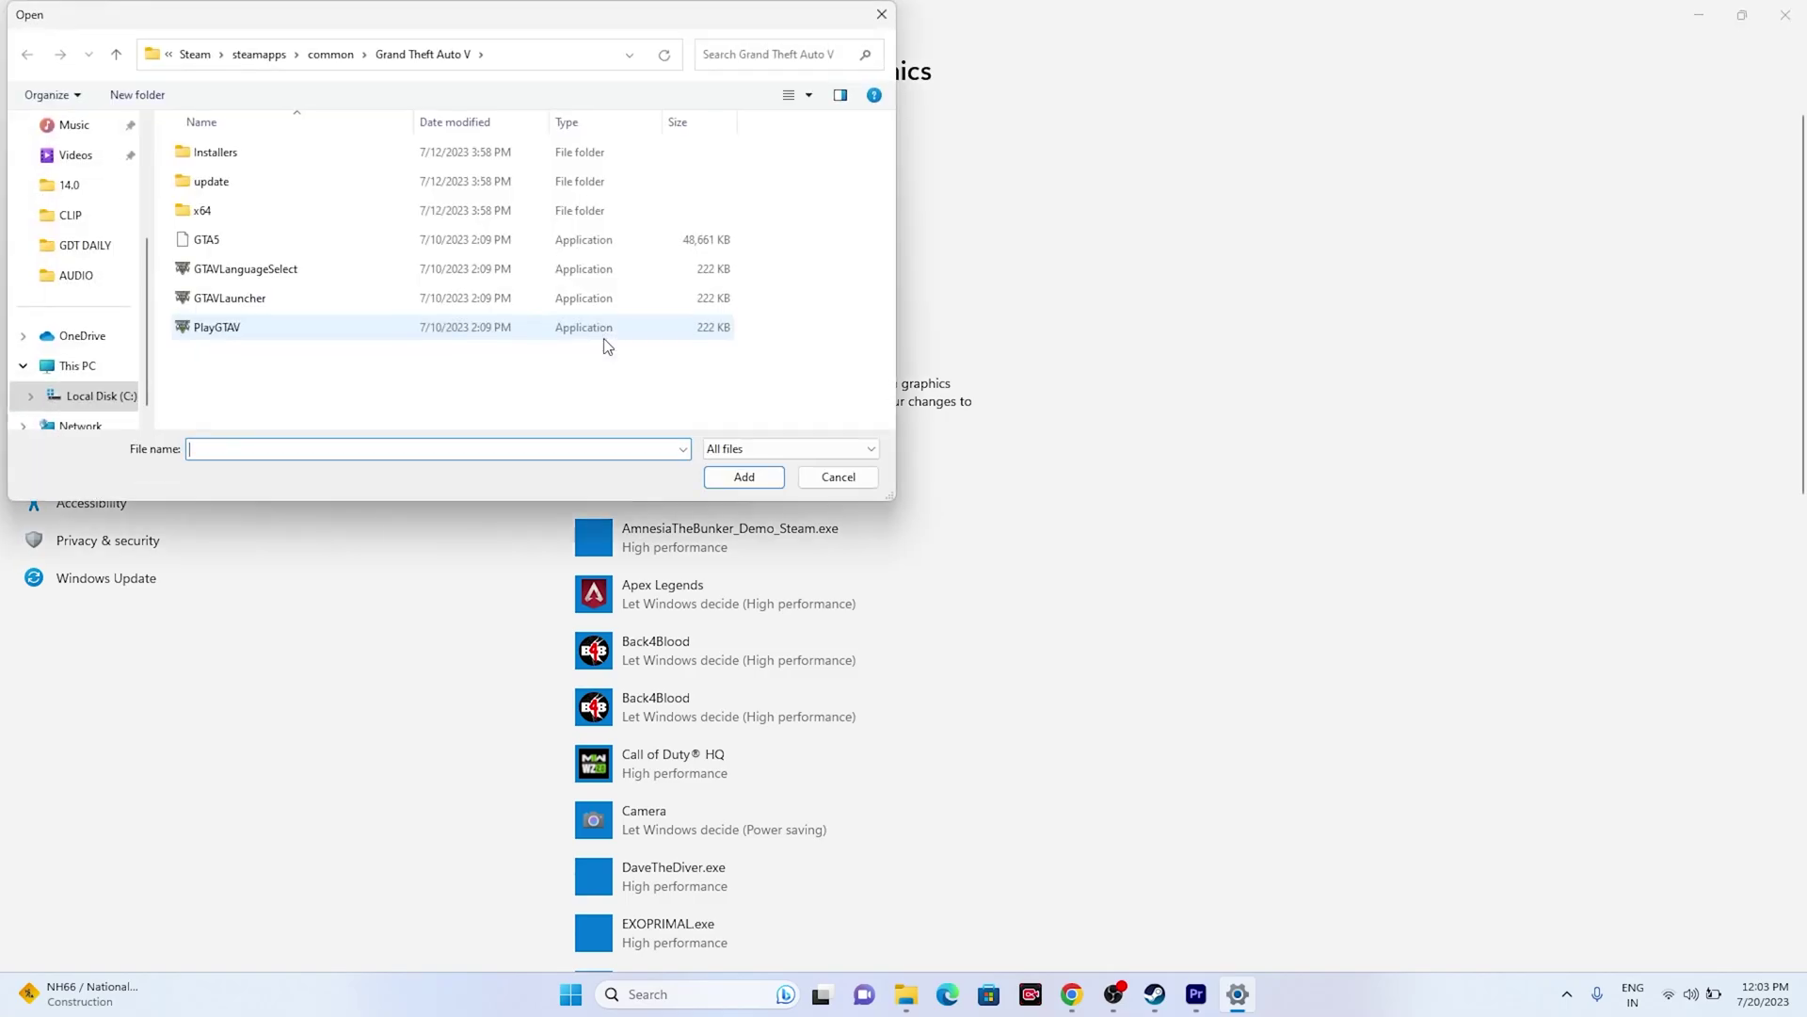
{"action": "left_click", "coordinate": [99, 374]}
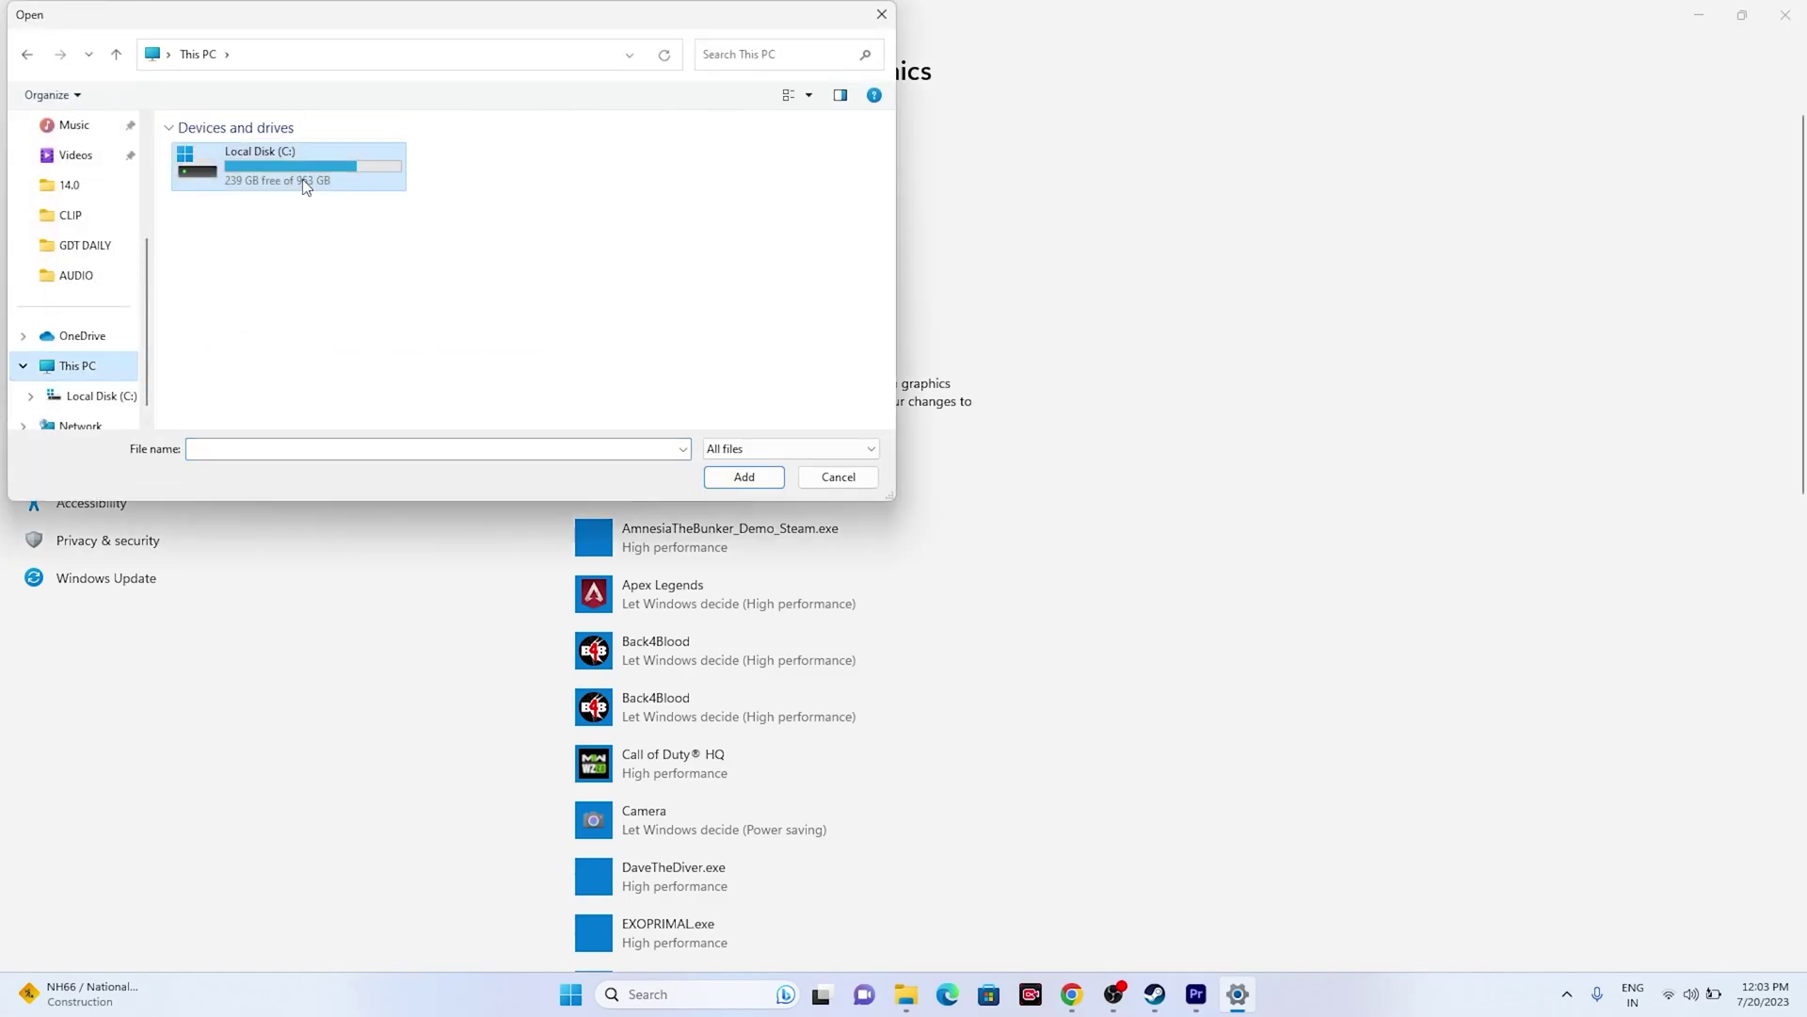
{"action": "double_click", "coordinate": [264, 162]}
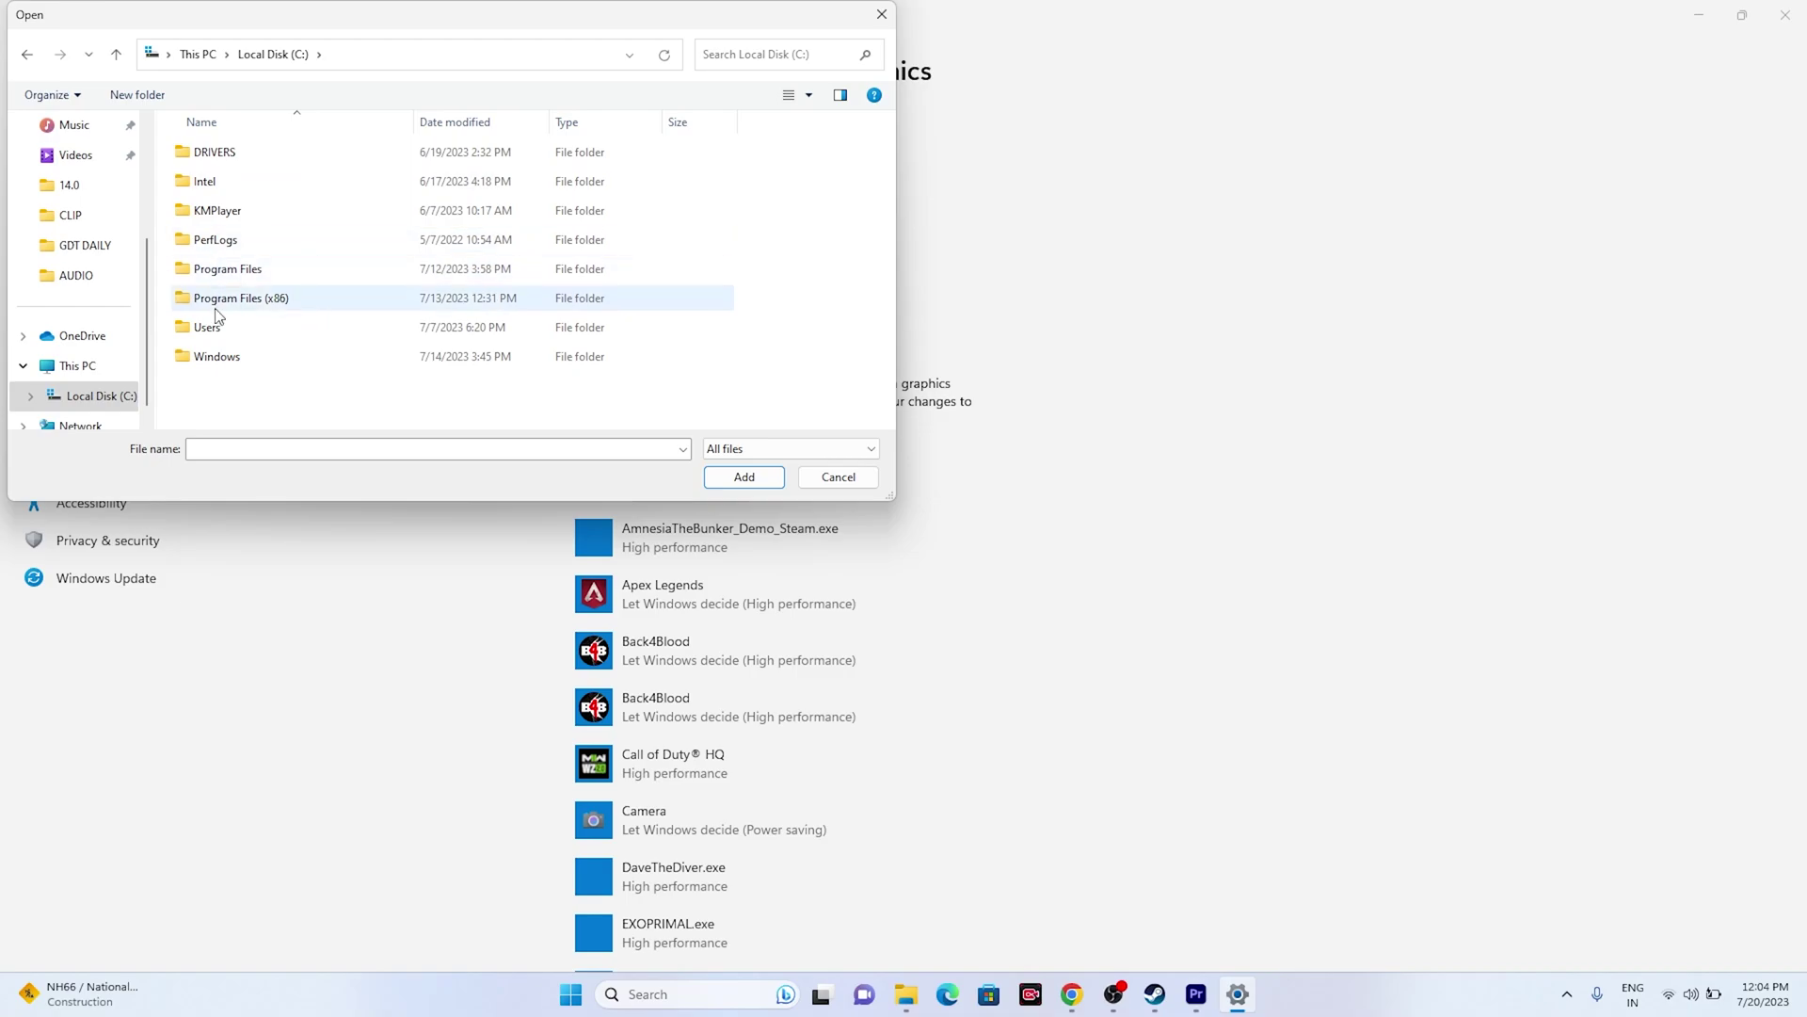
{"action": "left_click", "coordinate": [261, 297]}
{"action": "double_click", "coordinate": [261, 298]}
{"action": "scroll", "coordinate": [240, 282], "scroll_direction": "down", "scroll_amount": 4}
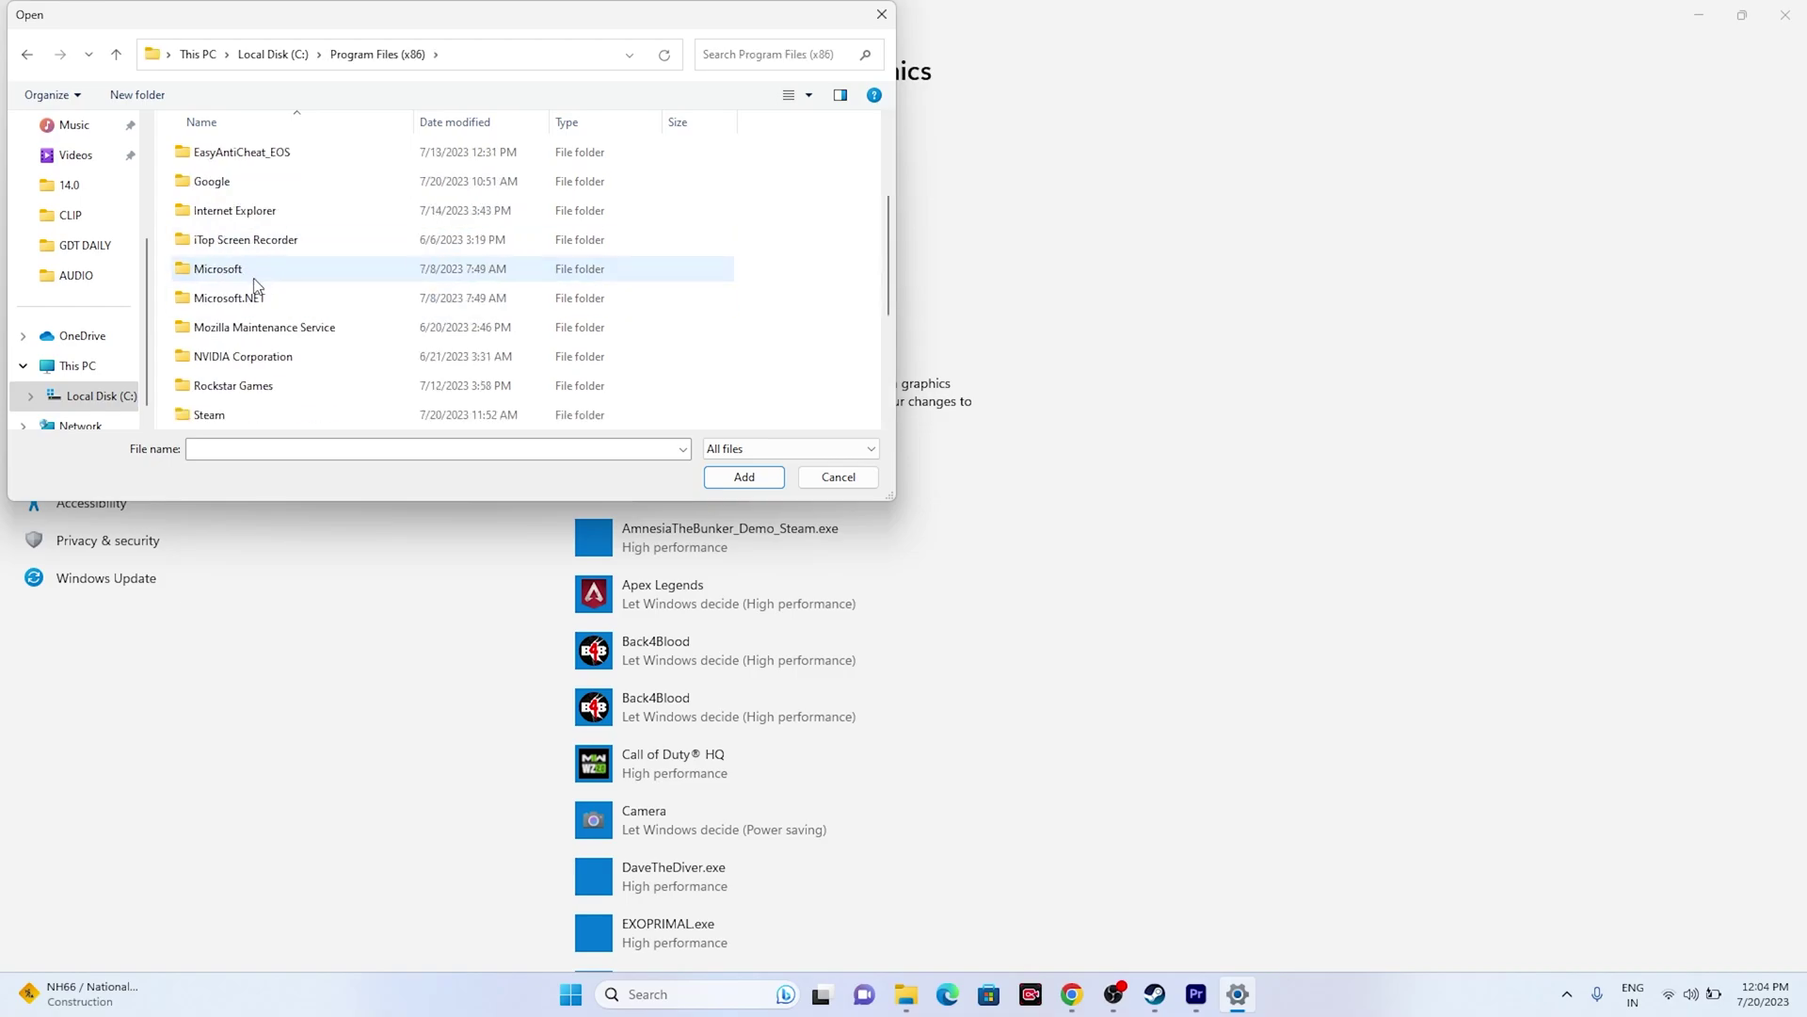
{"action": "double_click", "coordinate": [222, 241]}
{"action": "scroll", "coordinate": [240, 263], "scroll_direction": "down", "scroll_amount": 3}
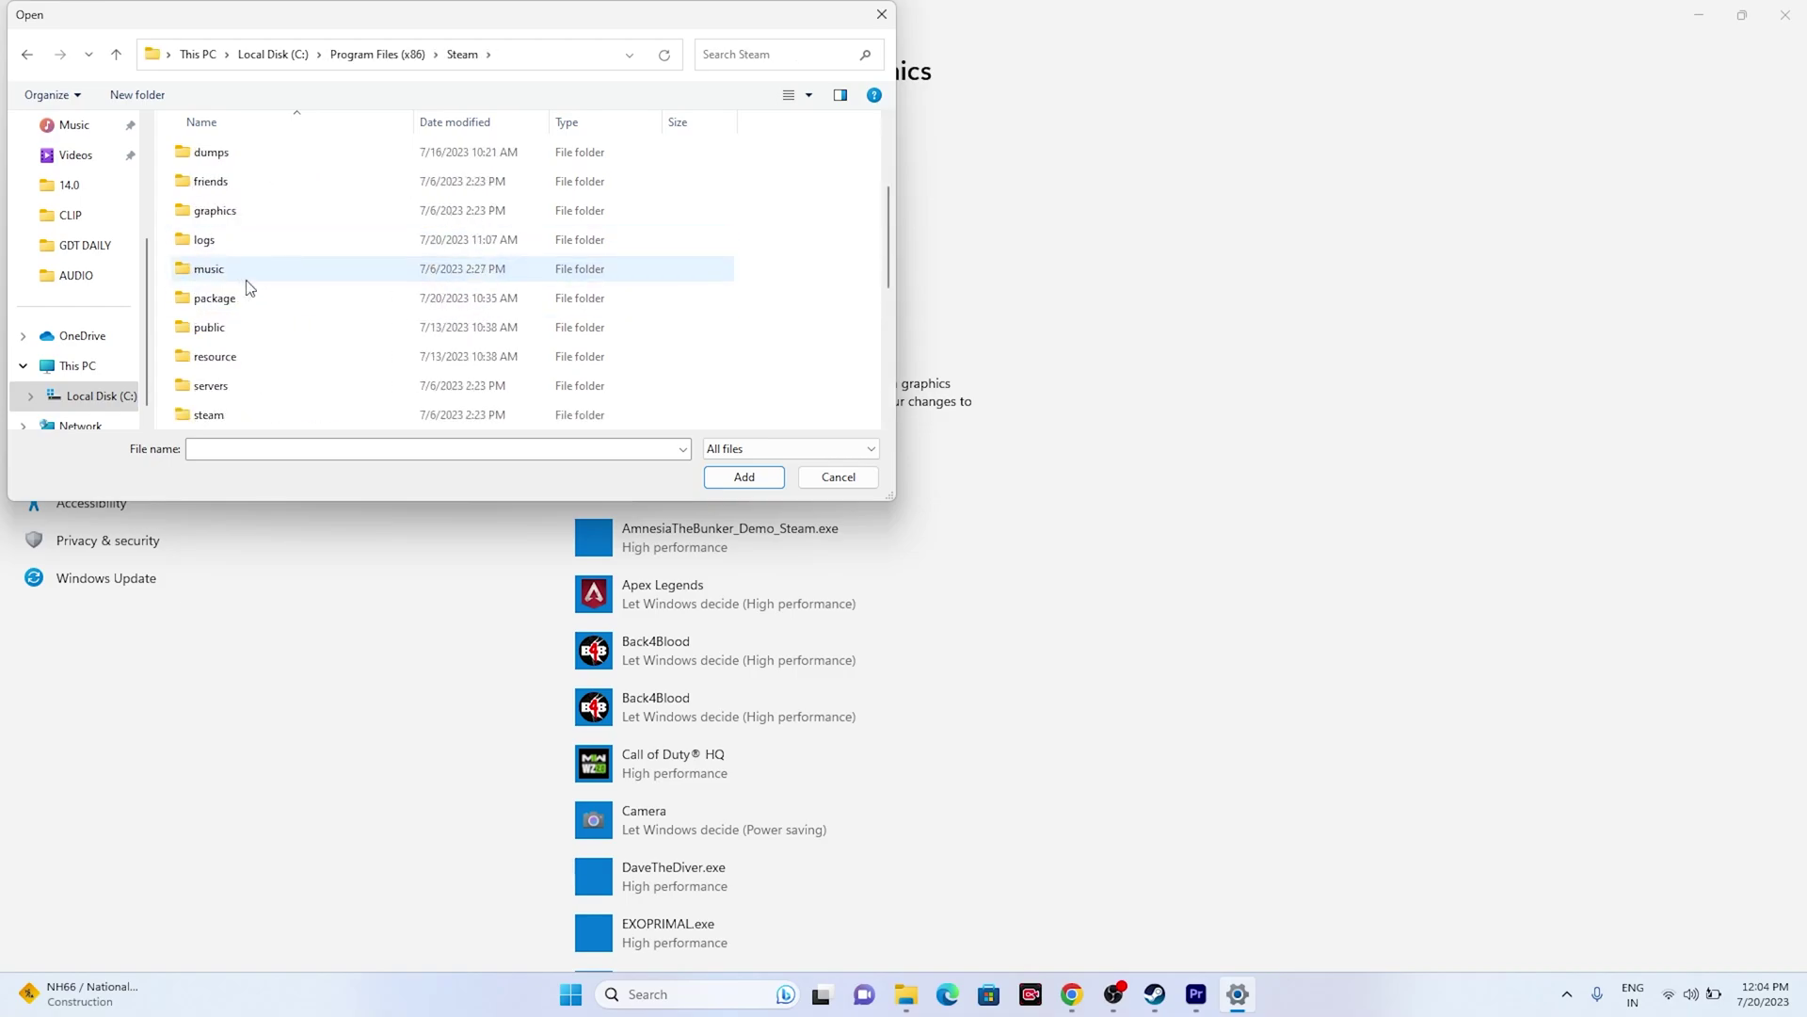
{"action": "double_click", "coordinate": [246, 357]}
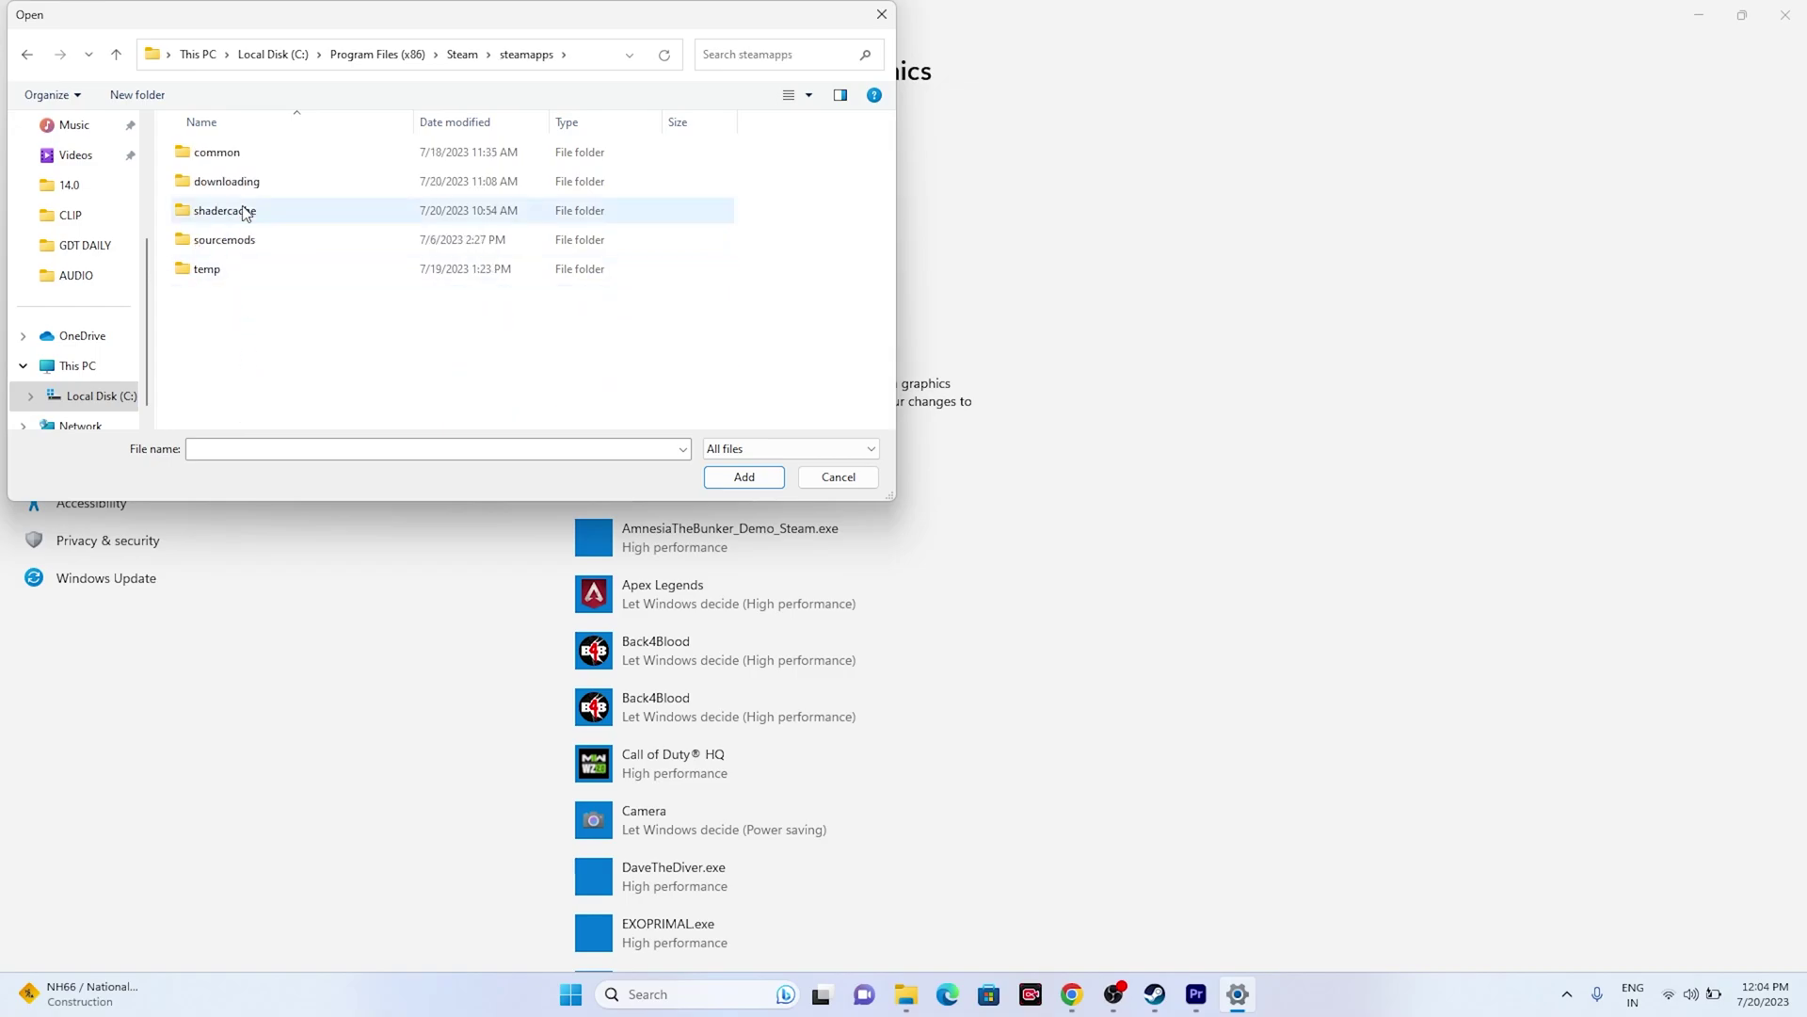
{"action": "left_click", "coordinate": [244, 168]}
{"action": "double_click", "coordinate": [244, 167]}
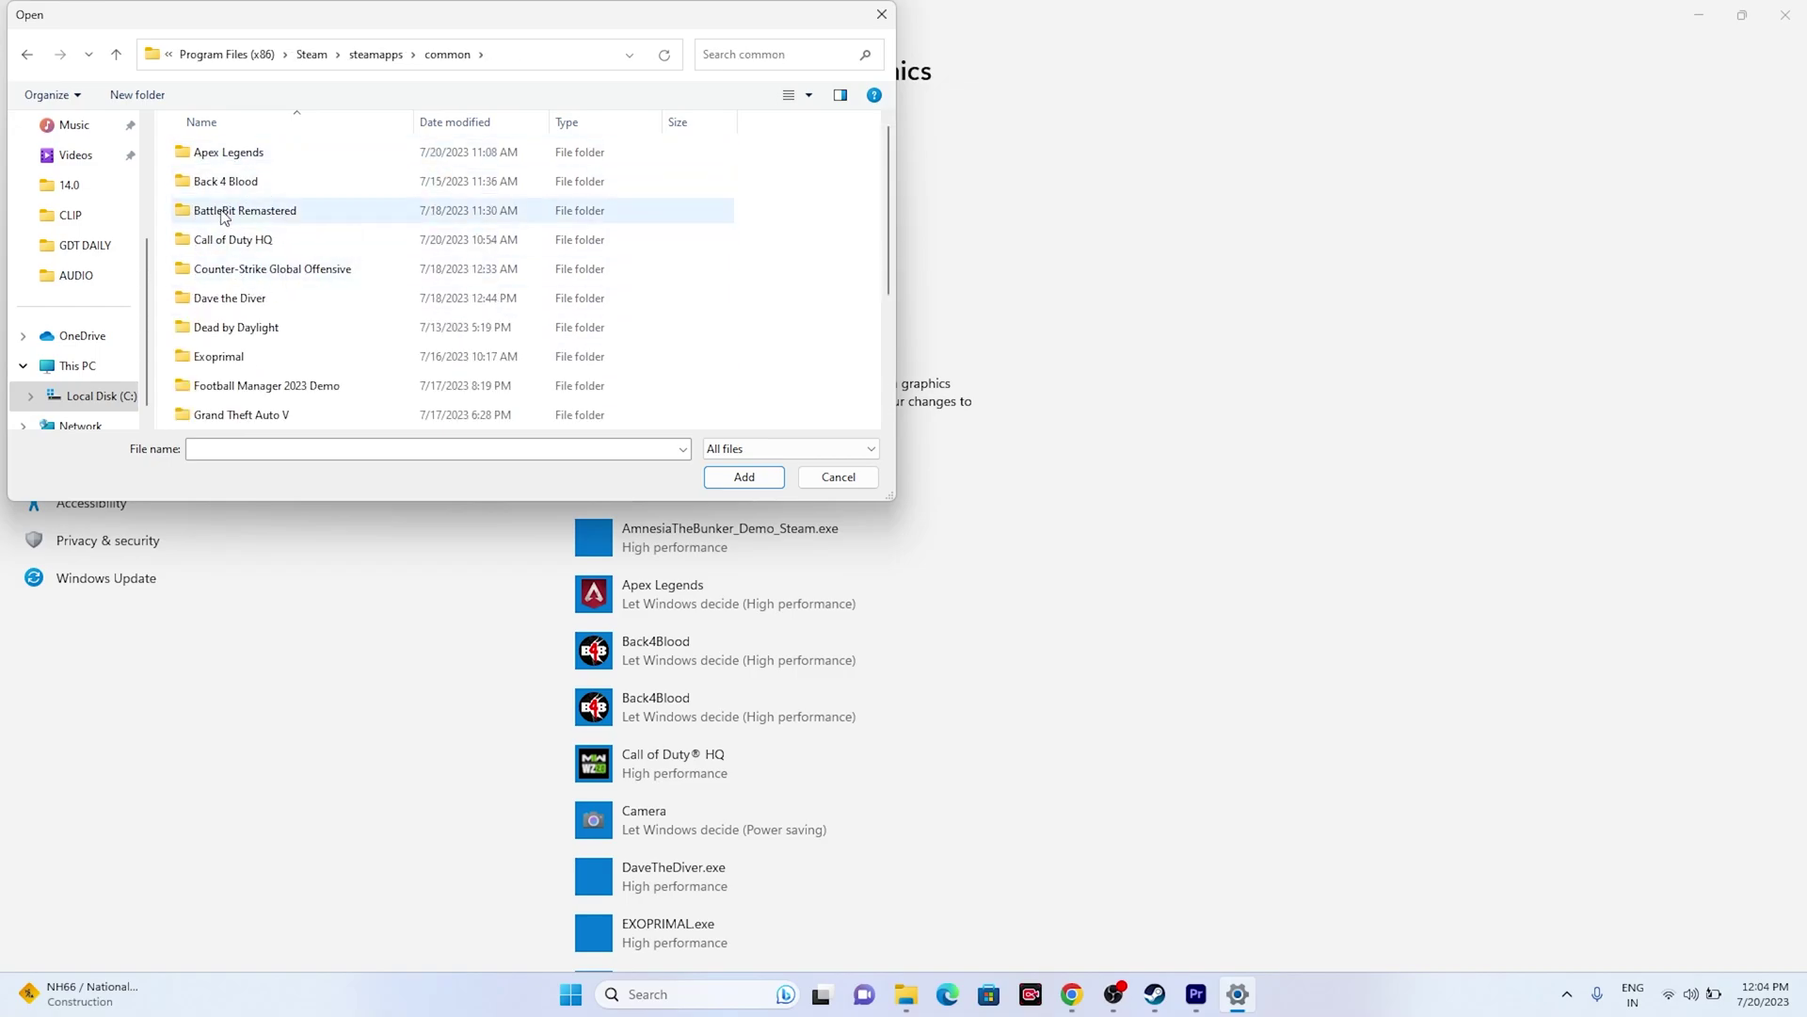
{"action": "double_click", "coordinate": [241, 243]}
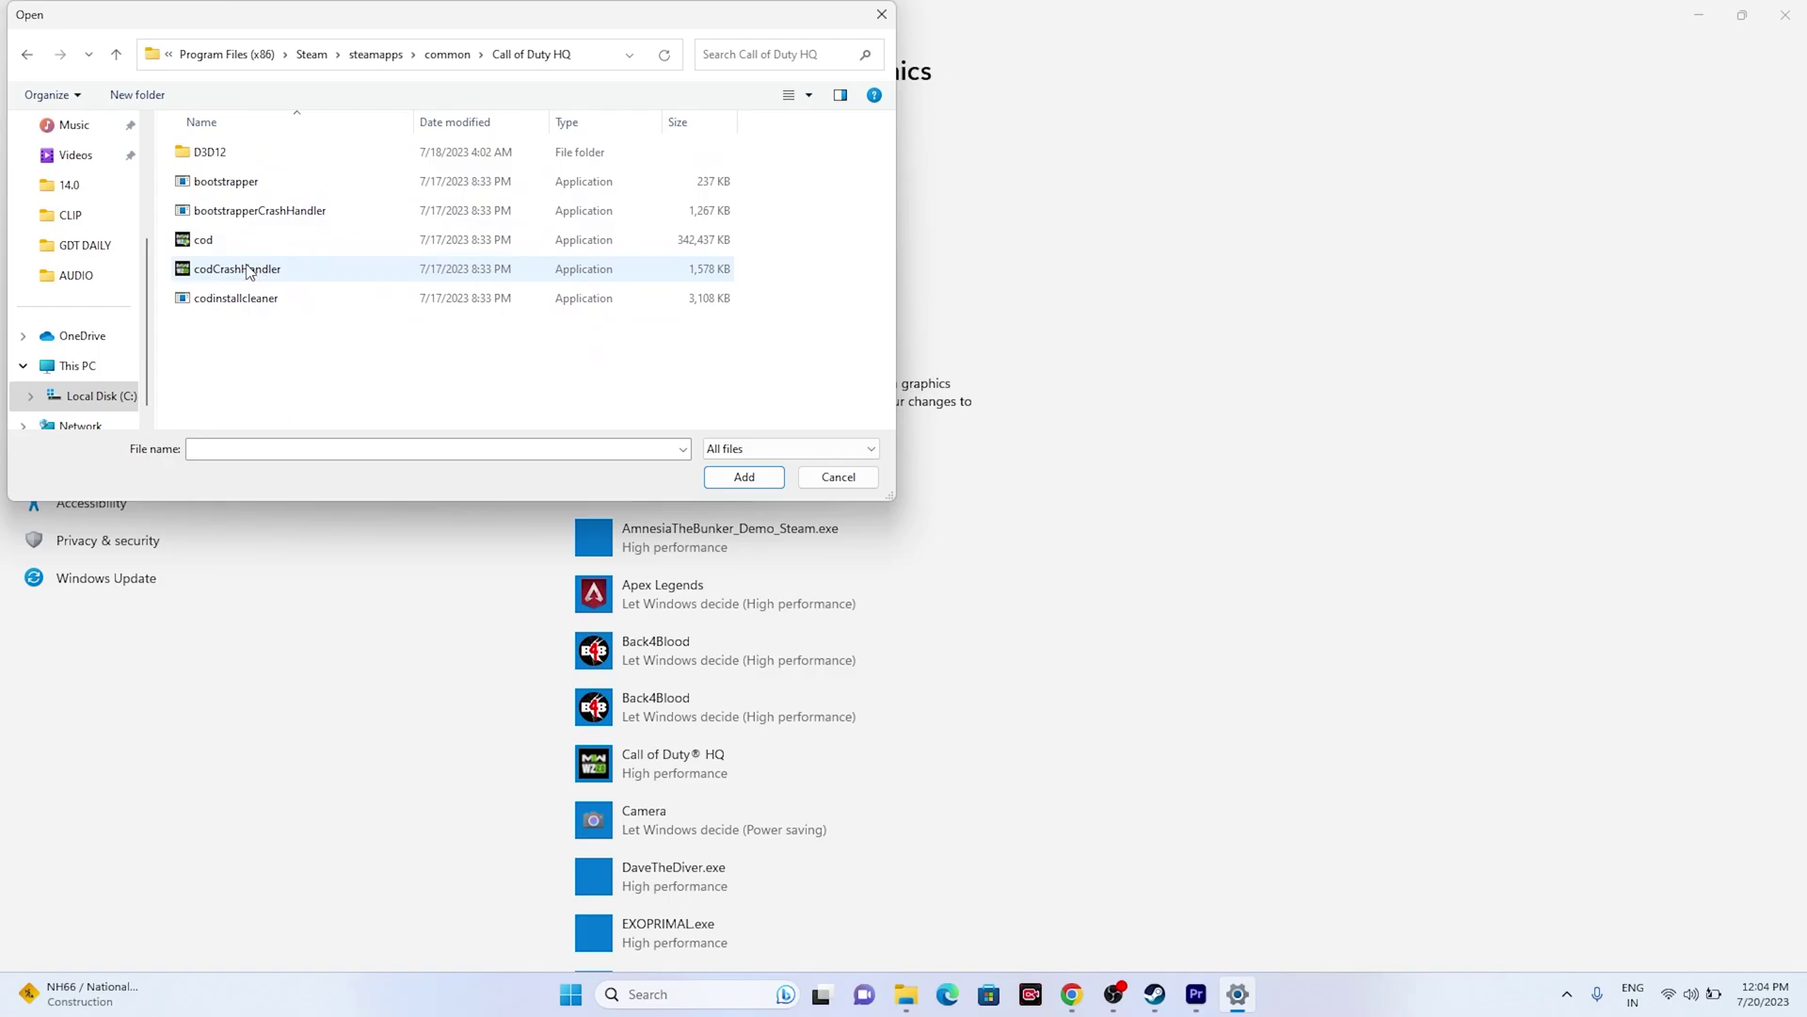
{"action": "left_click", "coordinate": [273, 273]}
{"action": "double_click", "coordinate": [285, 298]}
Save Call of Duty HQ's graphics preference as High performance and close Settings.
{"action": "scroll", "coordinate": [1011, 431], "scroll_direction": "down", "scroll_amount": 2}
{"action": "scroll", "coordinate": [858, 321], "scroll_direction": "down", "scroll_amount": 3}
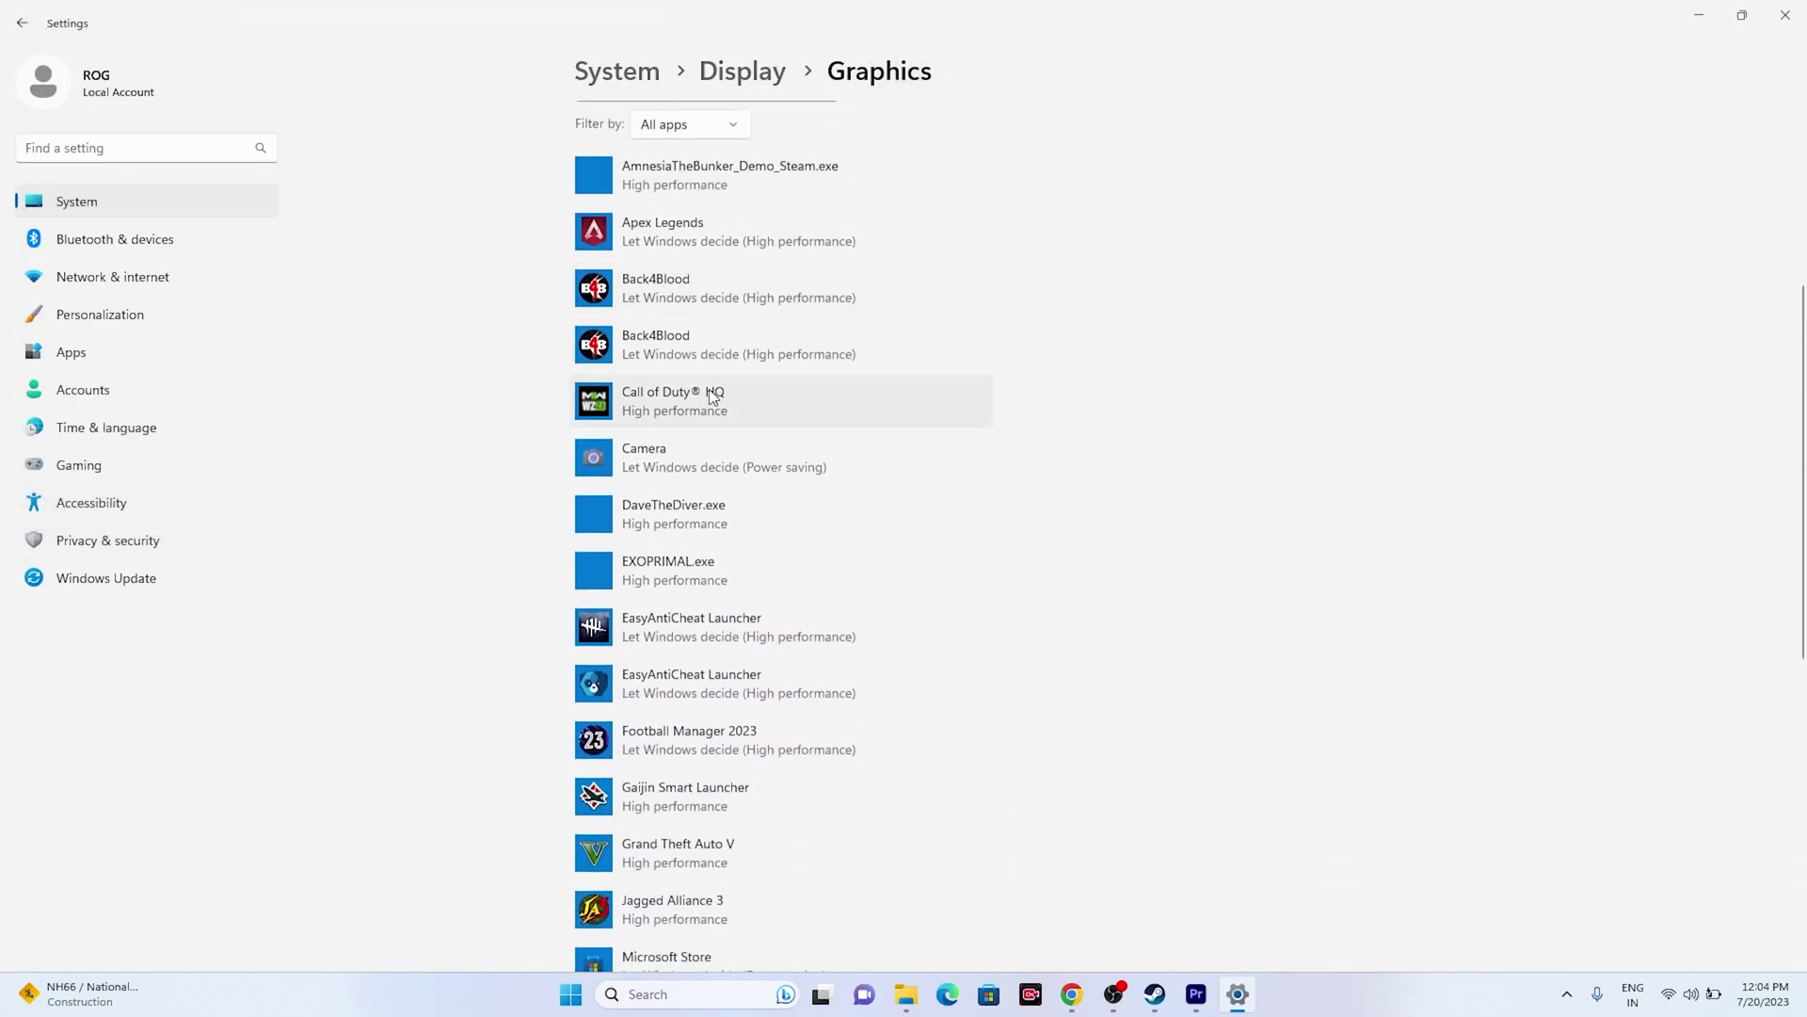
{"action": "left_click", "coordinate": [666, 395]}
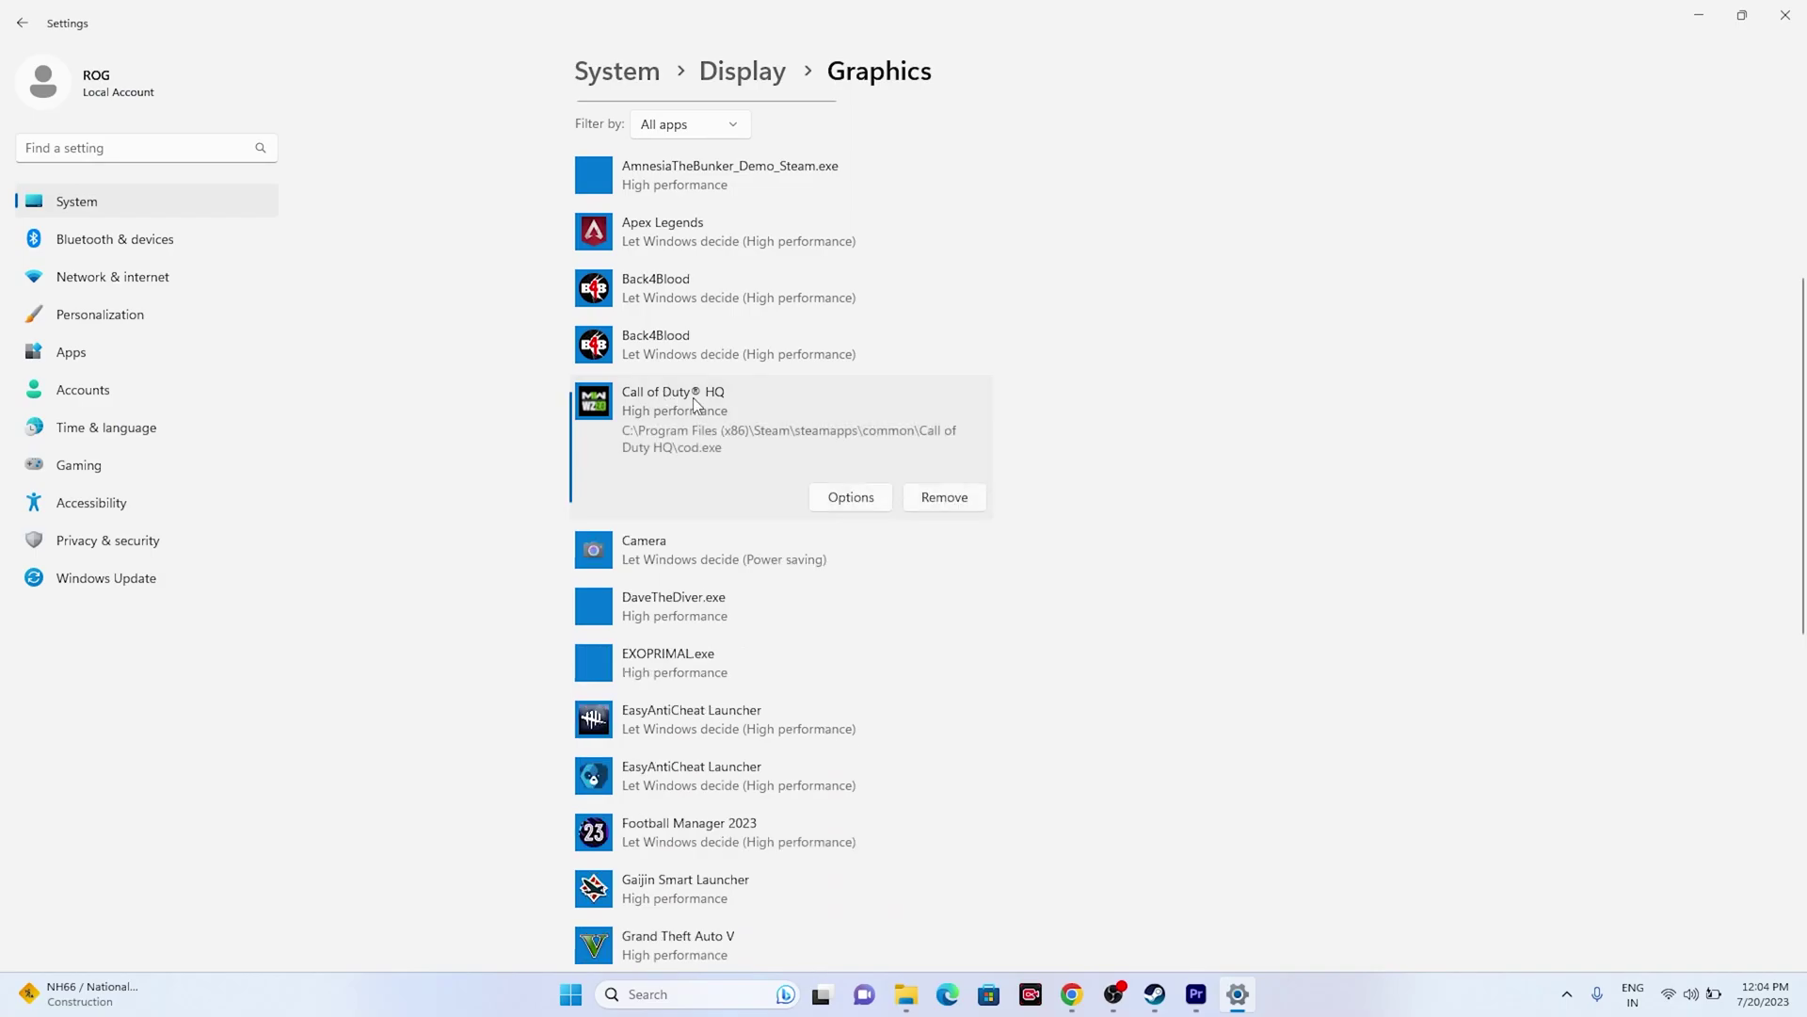
{"action": "left_click", "coordinate": [851, 498]}
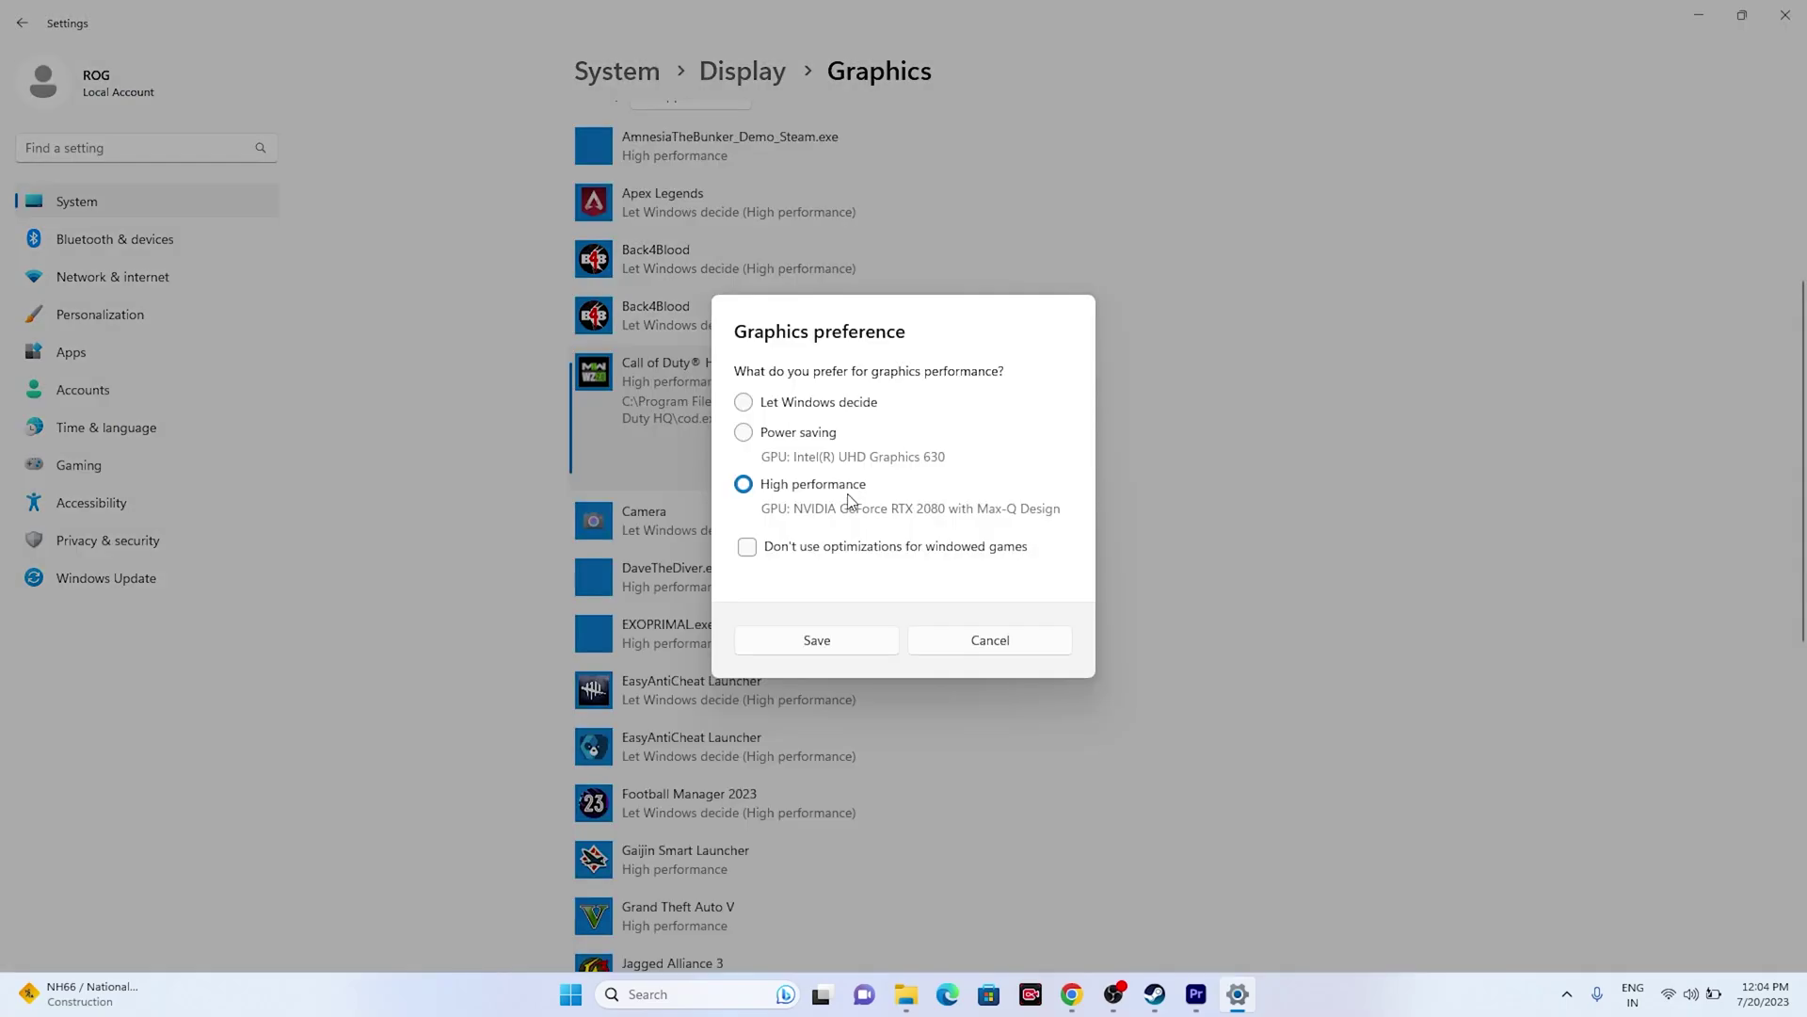
{"action": "left_click", "coordinate": [743, 403]}
{"action": "left_click", "coordinate": [746, 484]}
{"action": "left_click", "coordinate": [837, 642]}
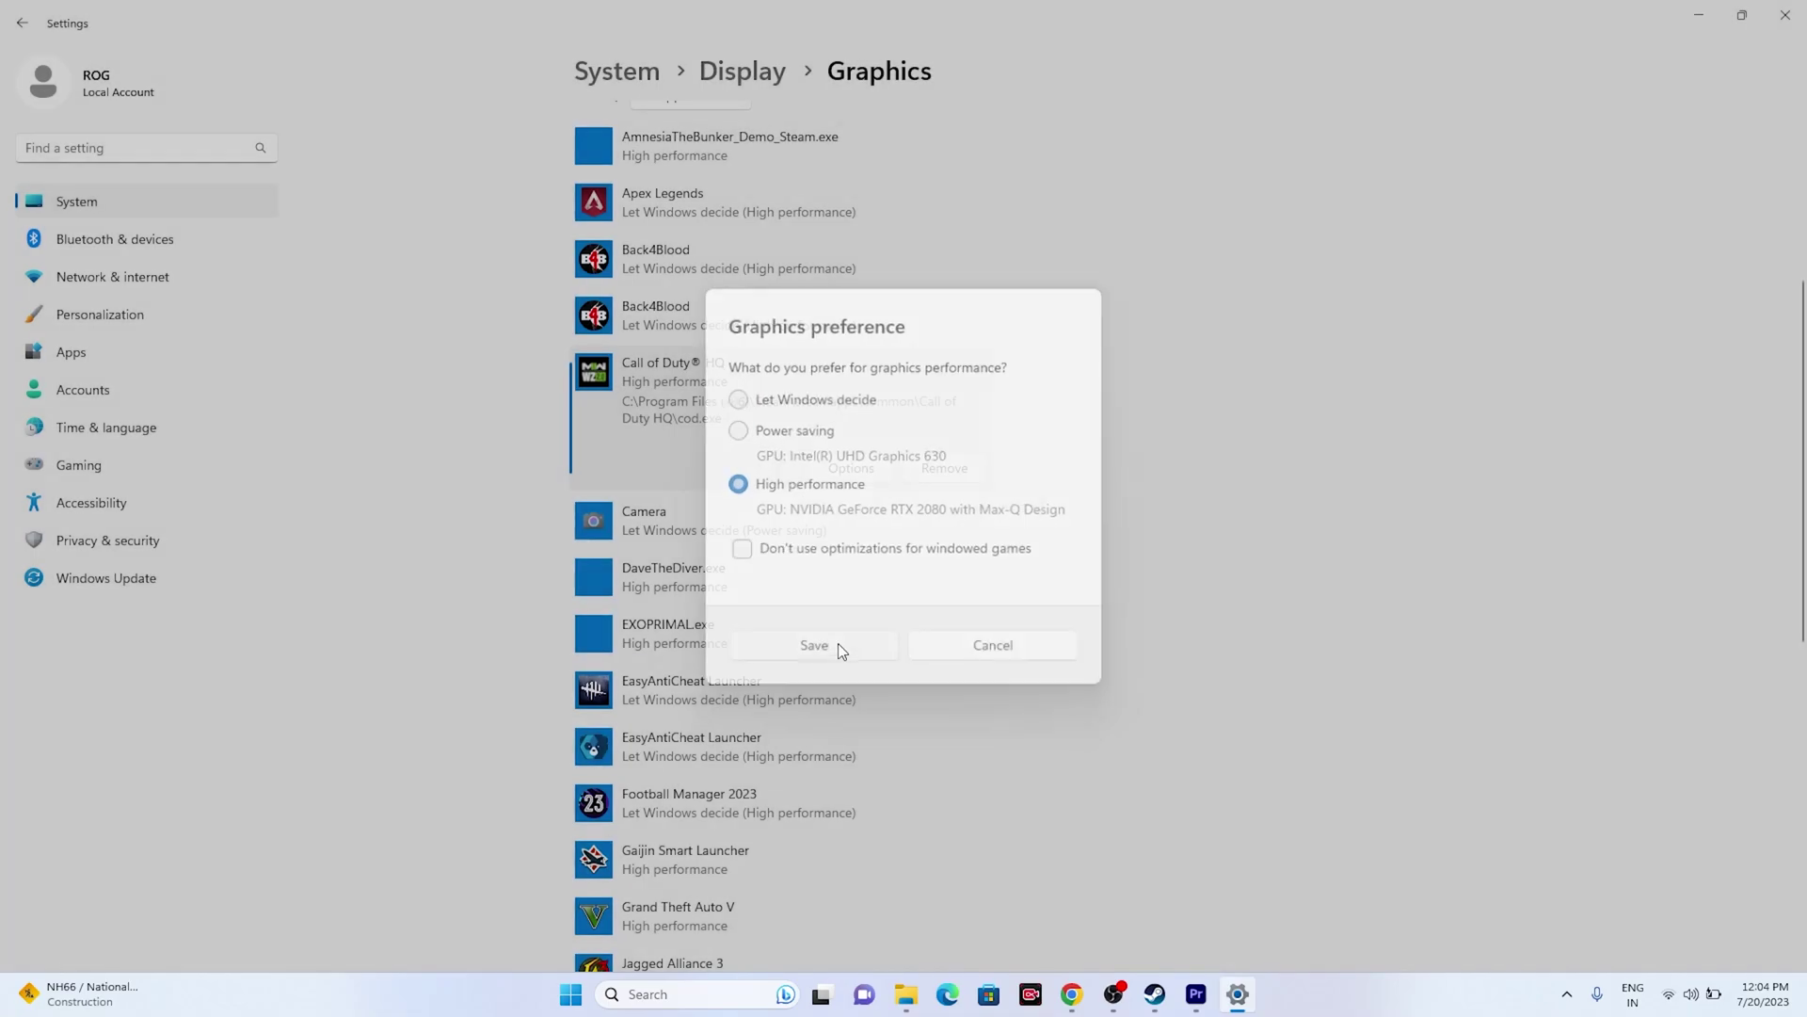
{"action": "left_click", "coordinate": [1785, 15]}
{"action": "left_click", "coordinate": [1175, 994]}
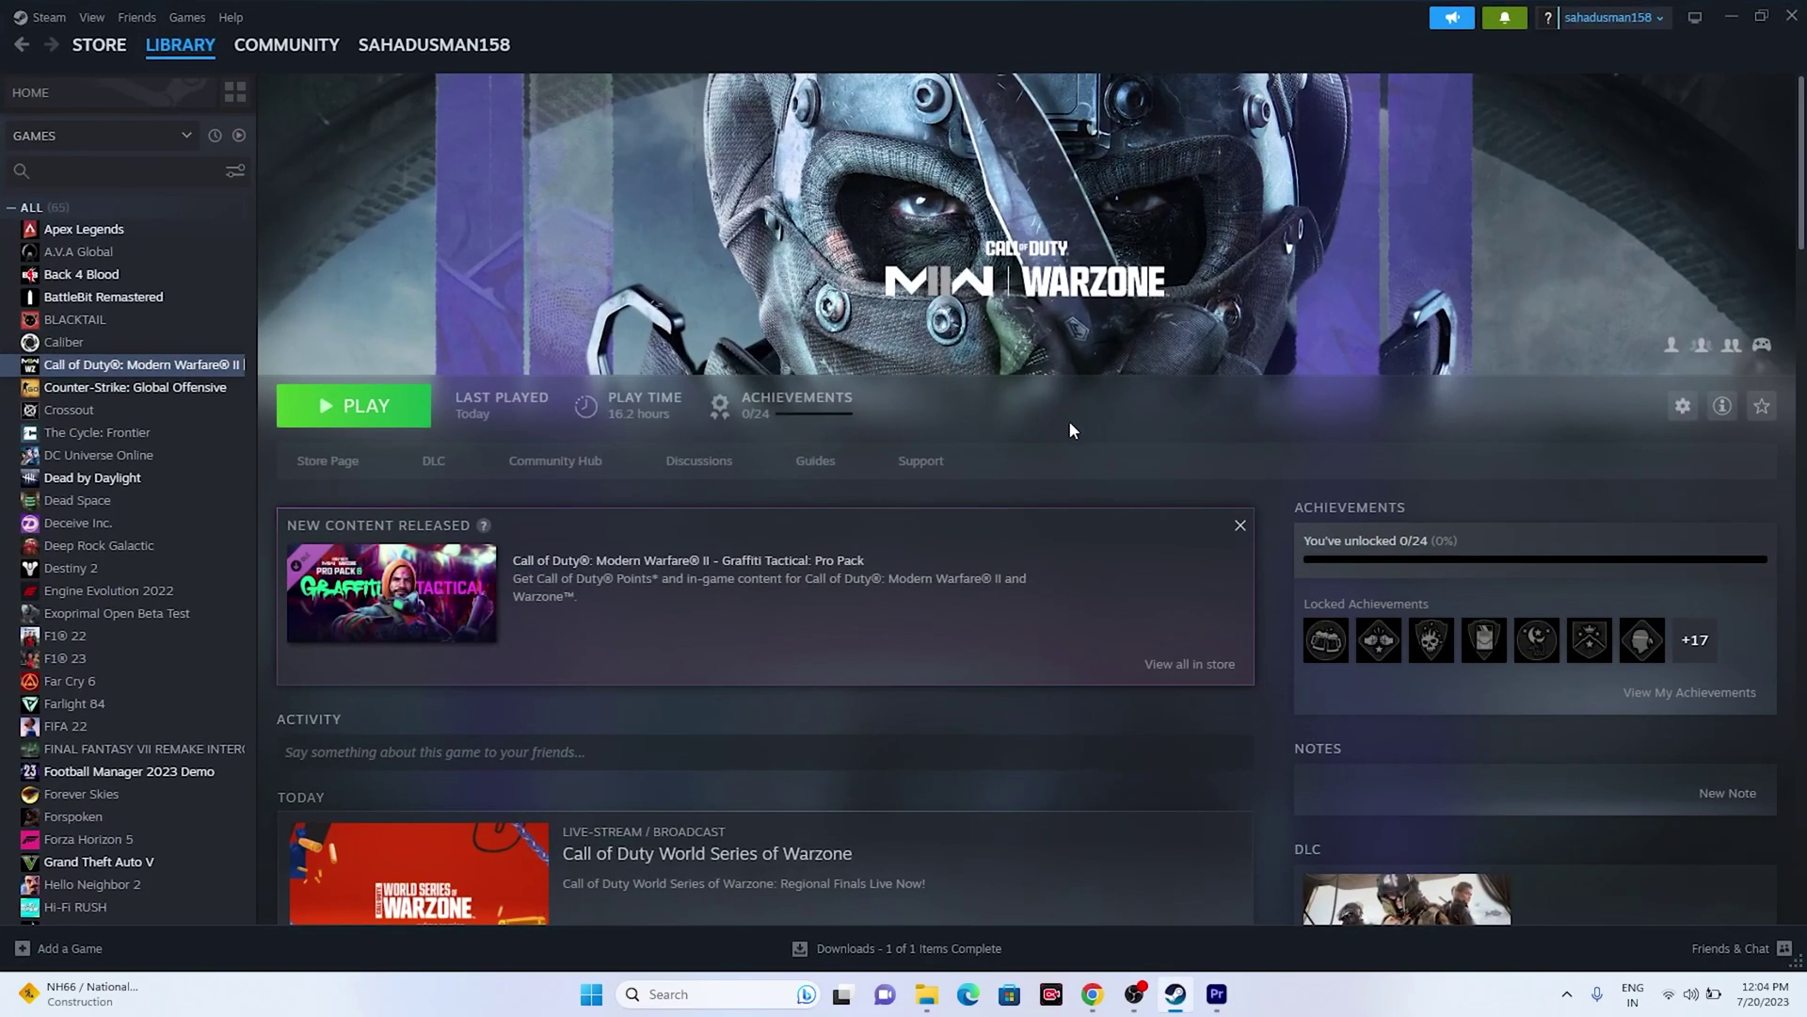
Open Device Manager and expand Display adapters, collapsing Other devices.
{"action": "left_click", "coordinate": [1732, 15]}
{"action": "right_click", "coordinate": [591, 1002]}
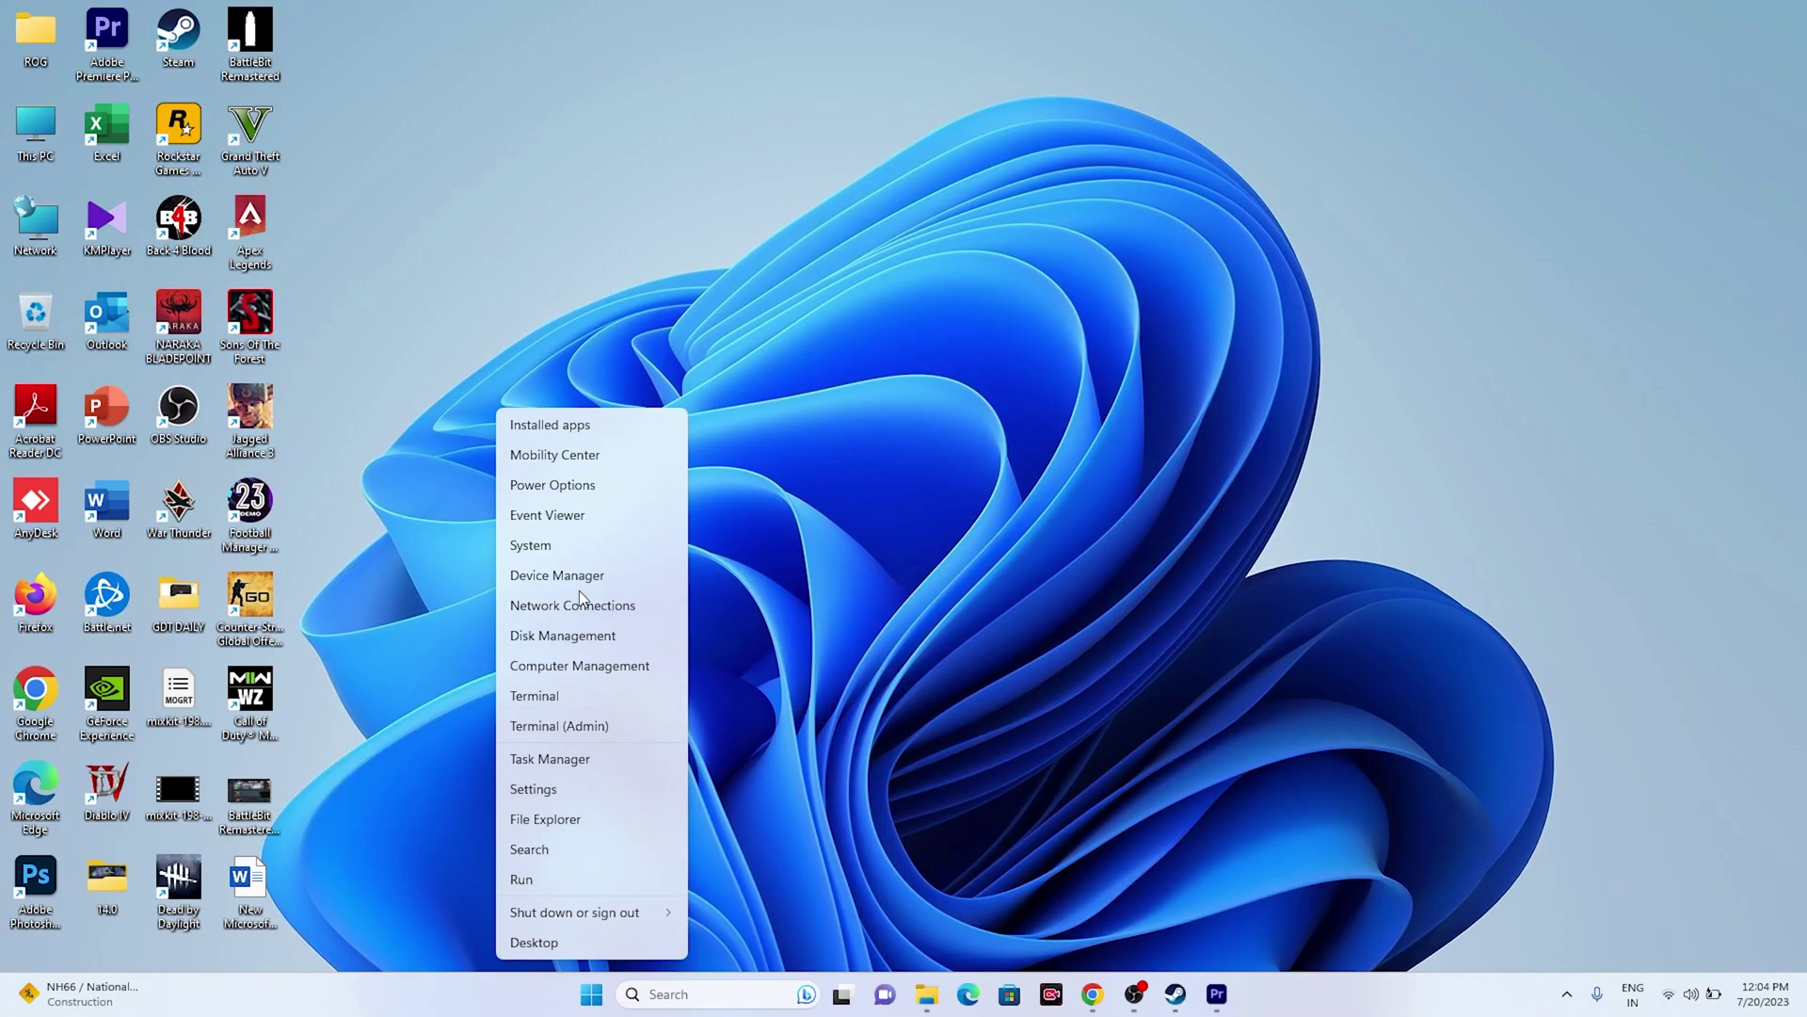
{"action": "left_click", "coordinate": [580, 578]}
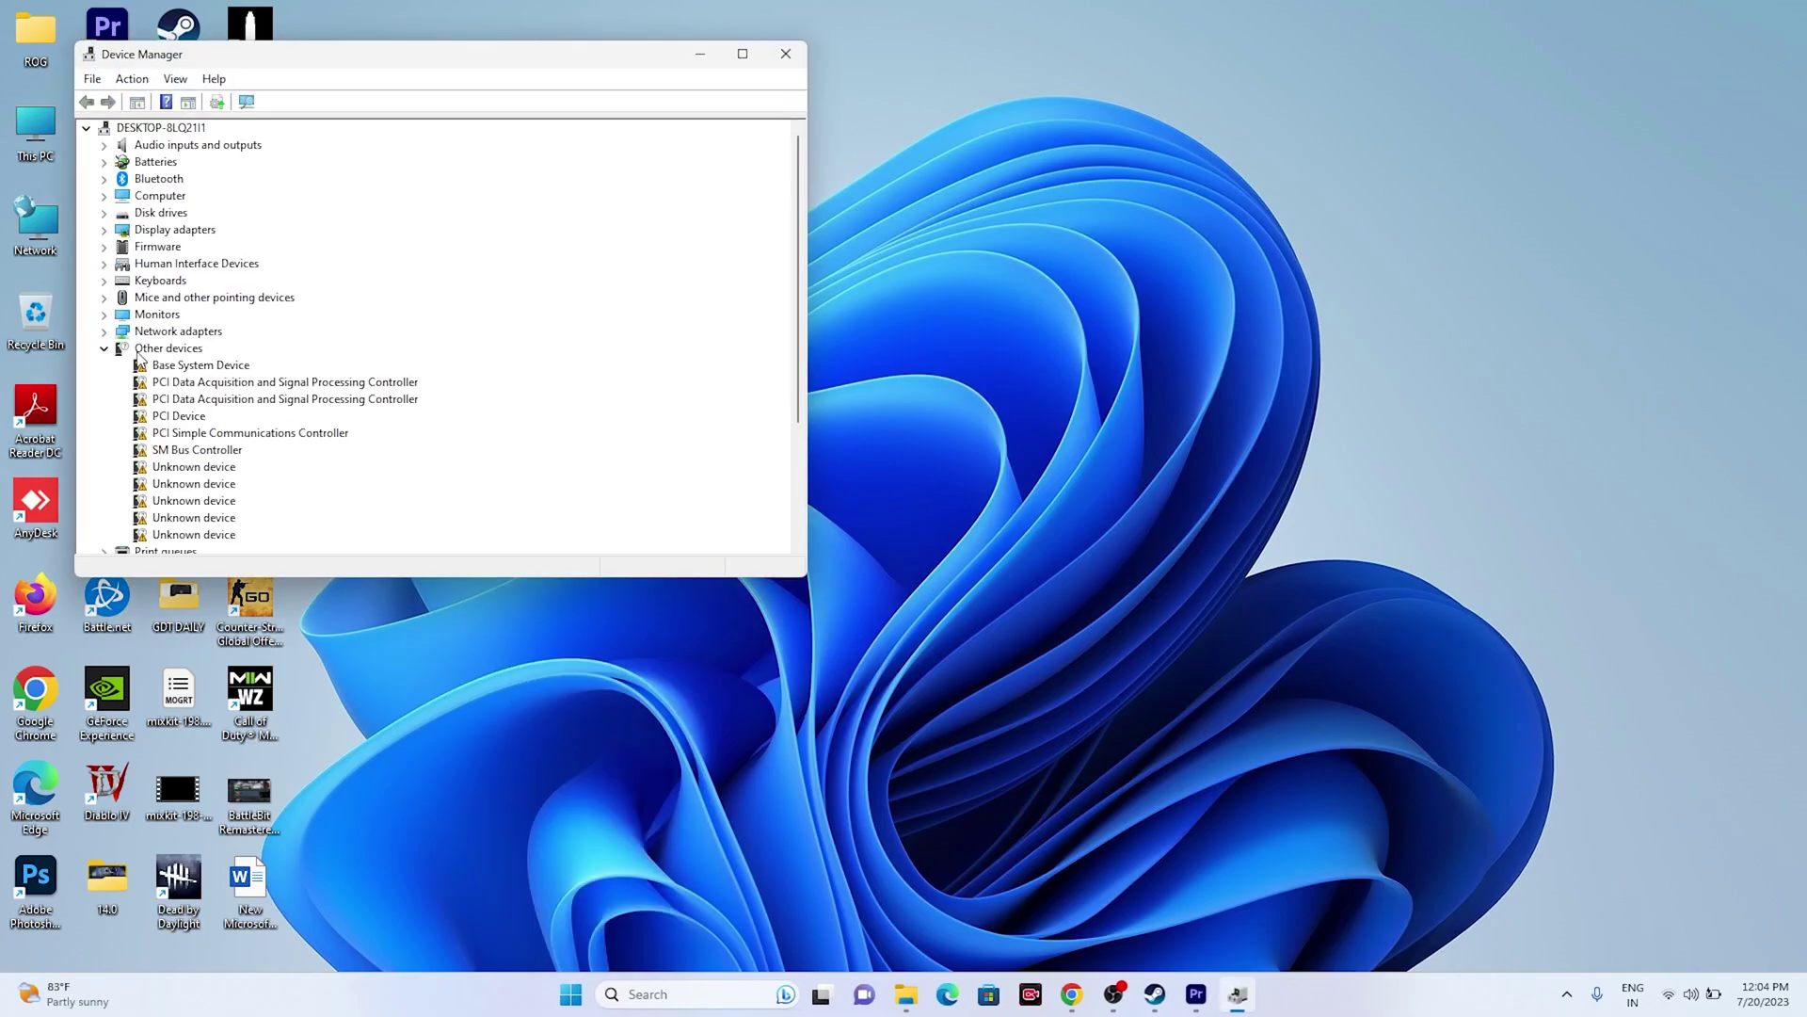
{"action": "left_click", "coordinate": [104, 348]}
{"action": "left_click", "coordinate": [104, 230]}
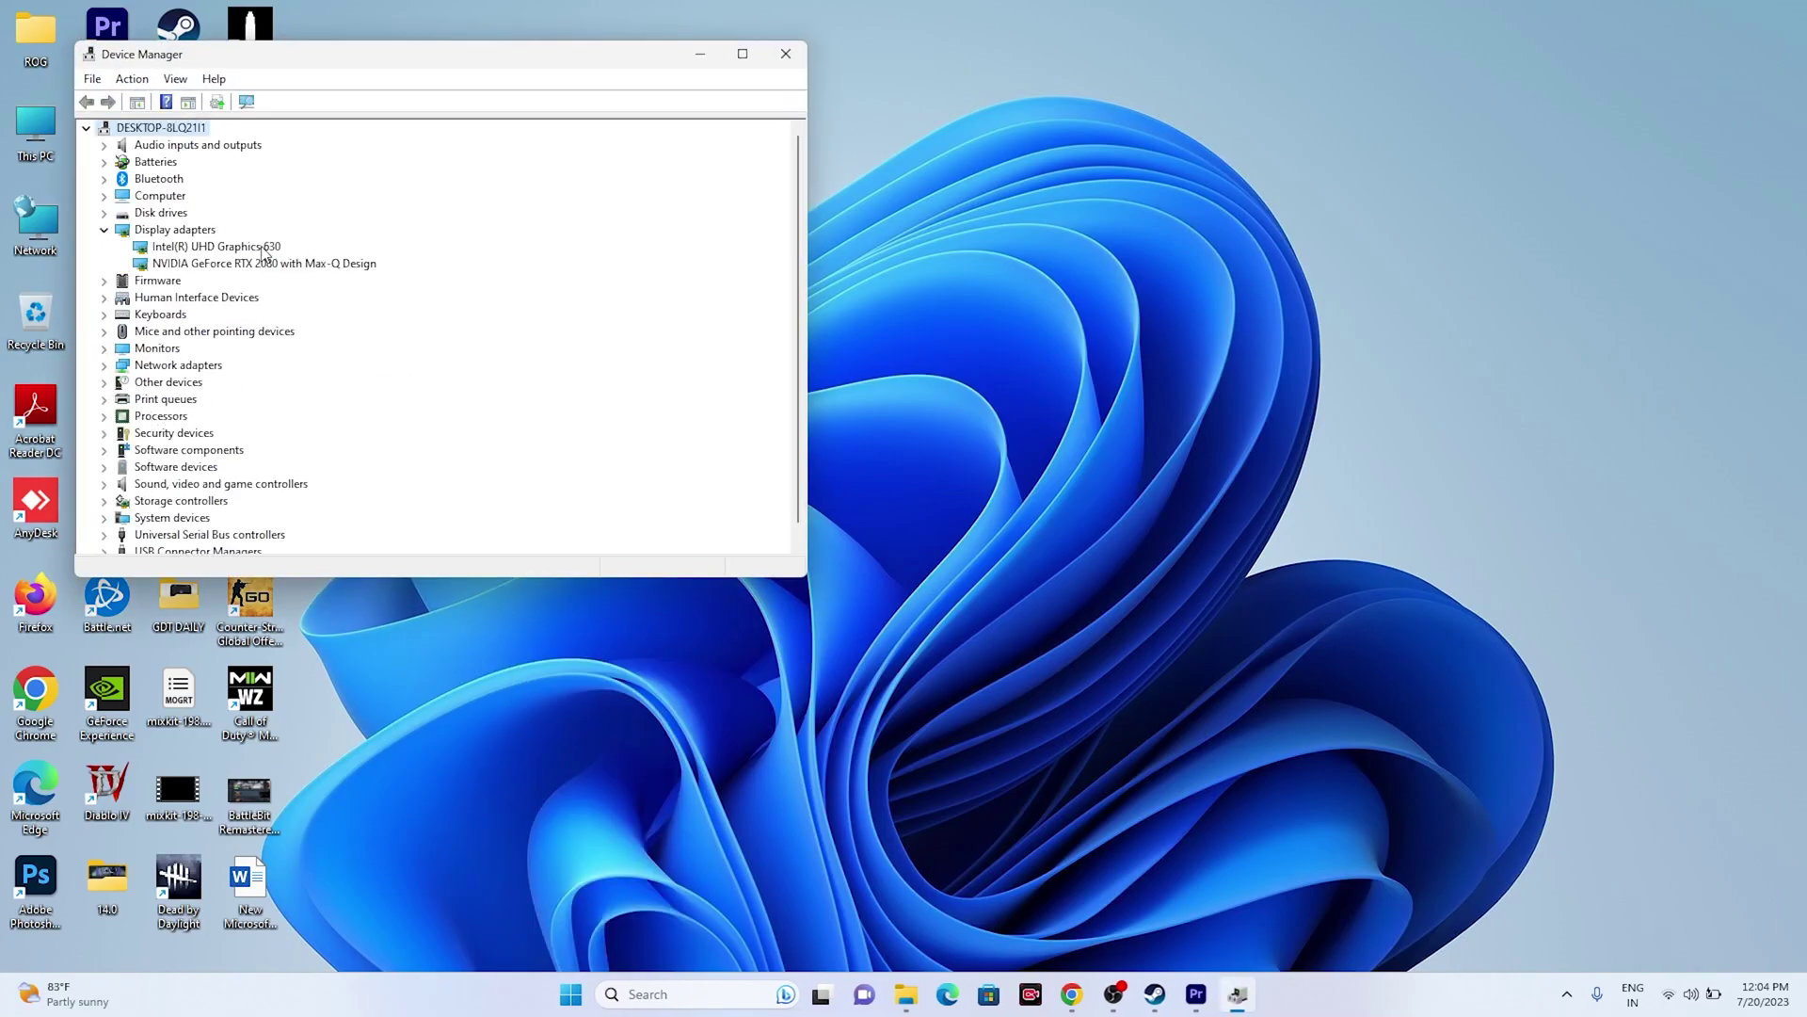
Search automatically for an NVIDIA GeForce RTX 2080 driver update, then close Device Manager.
{"action": "right_click", "coordinate": [240, 264]}
{"action": "left_click", "coordinate": [284, 279]}
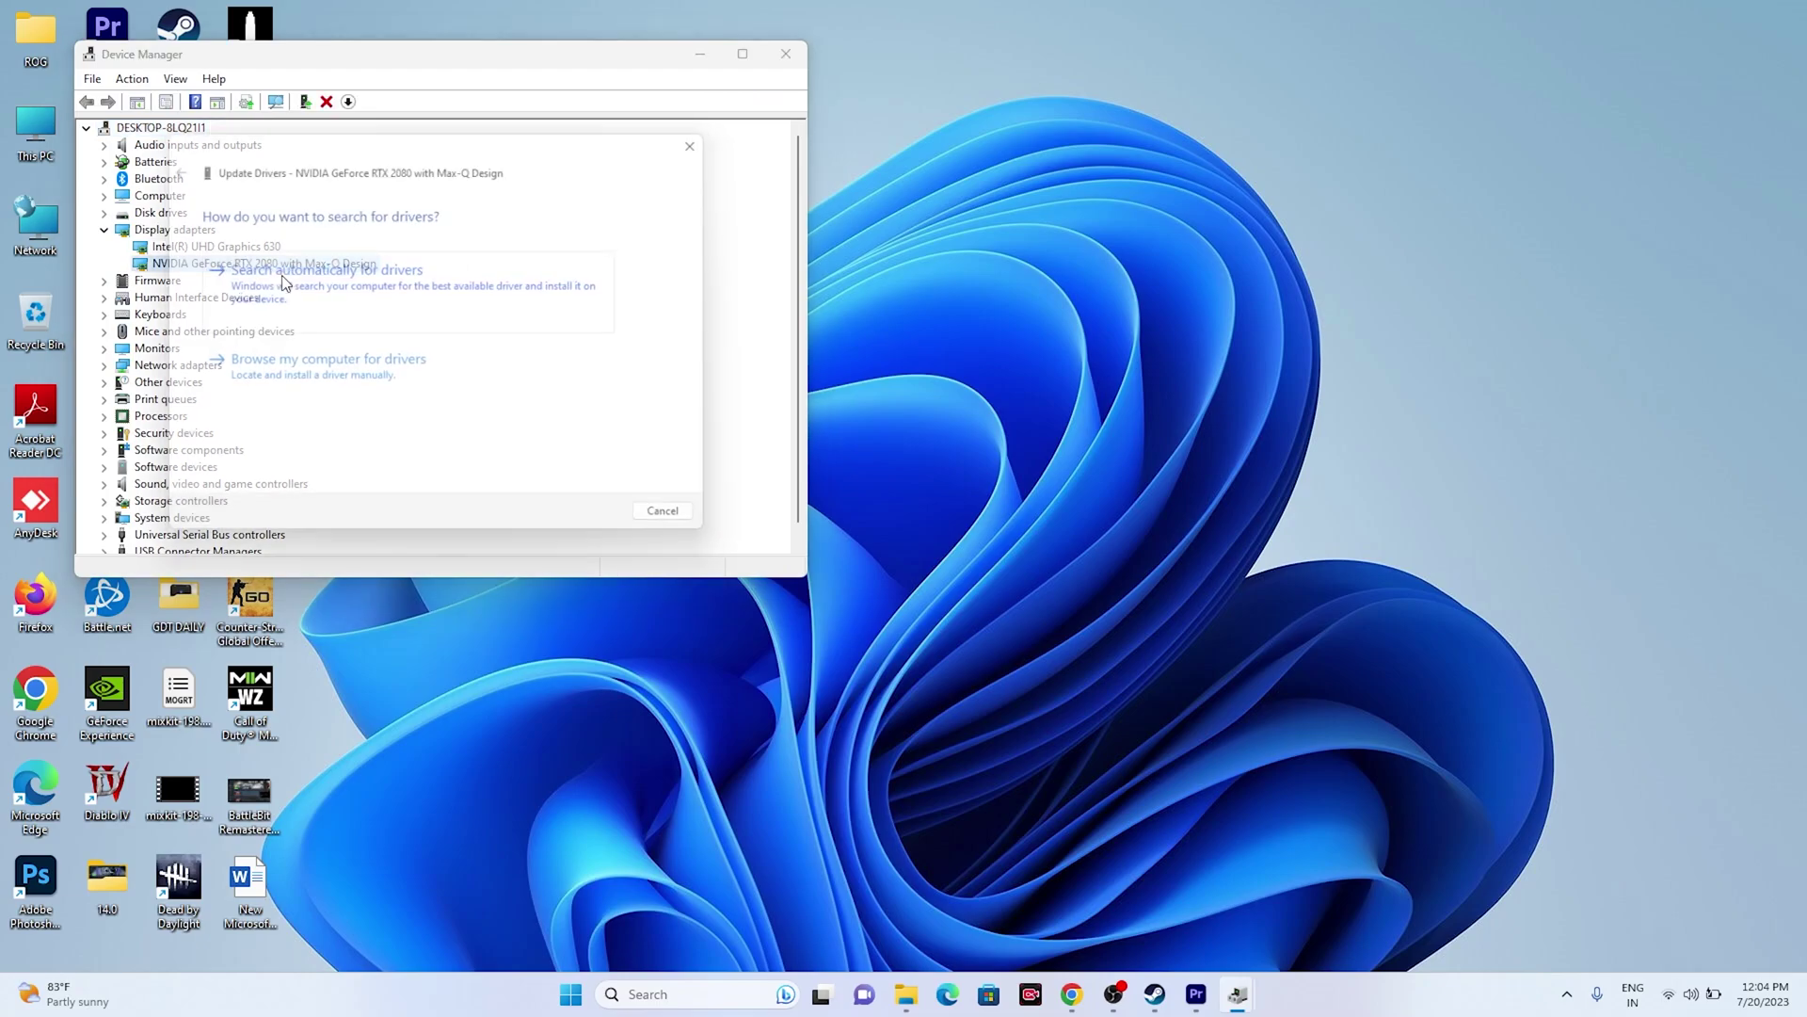
{"action": "left_click", "coordinate": [326, 287]}
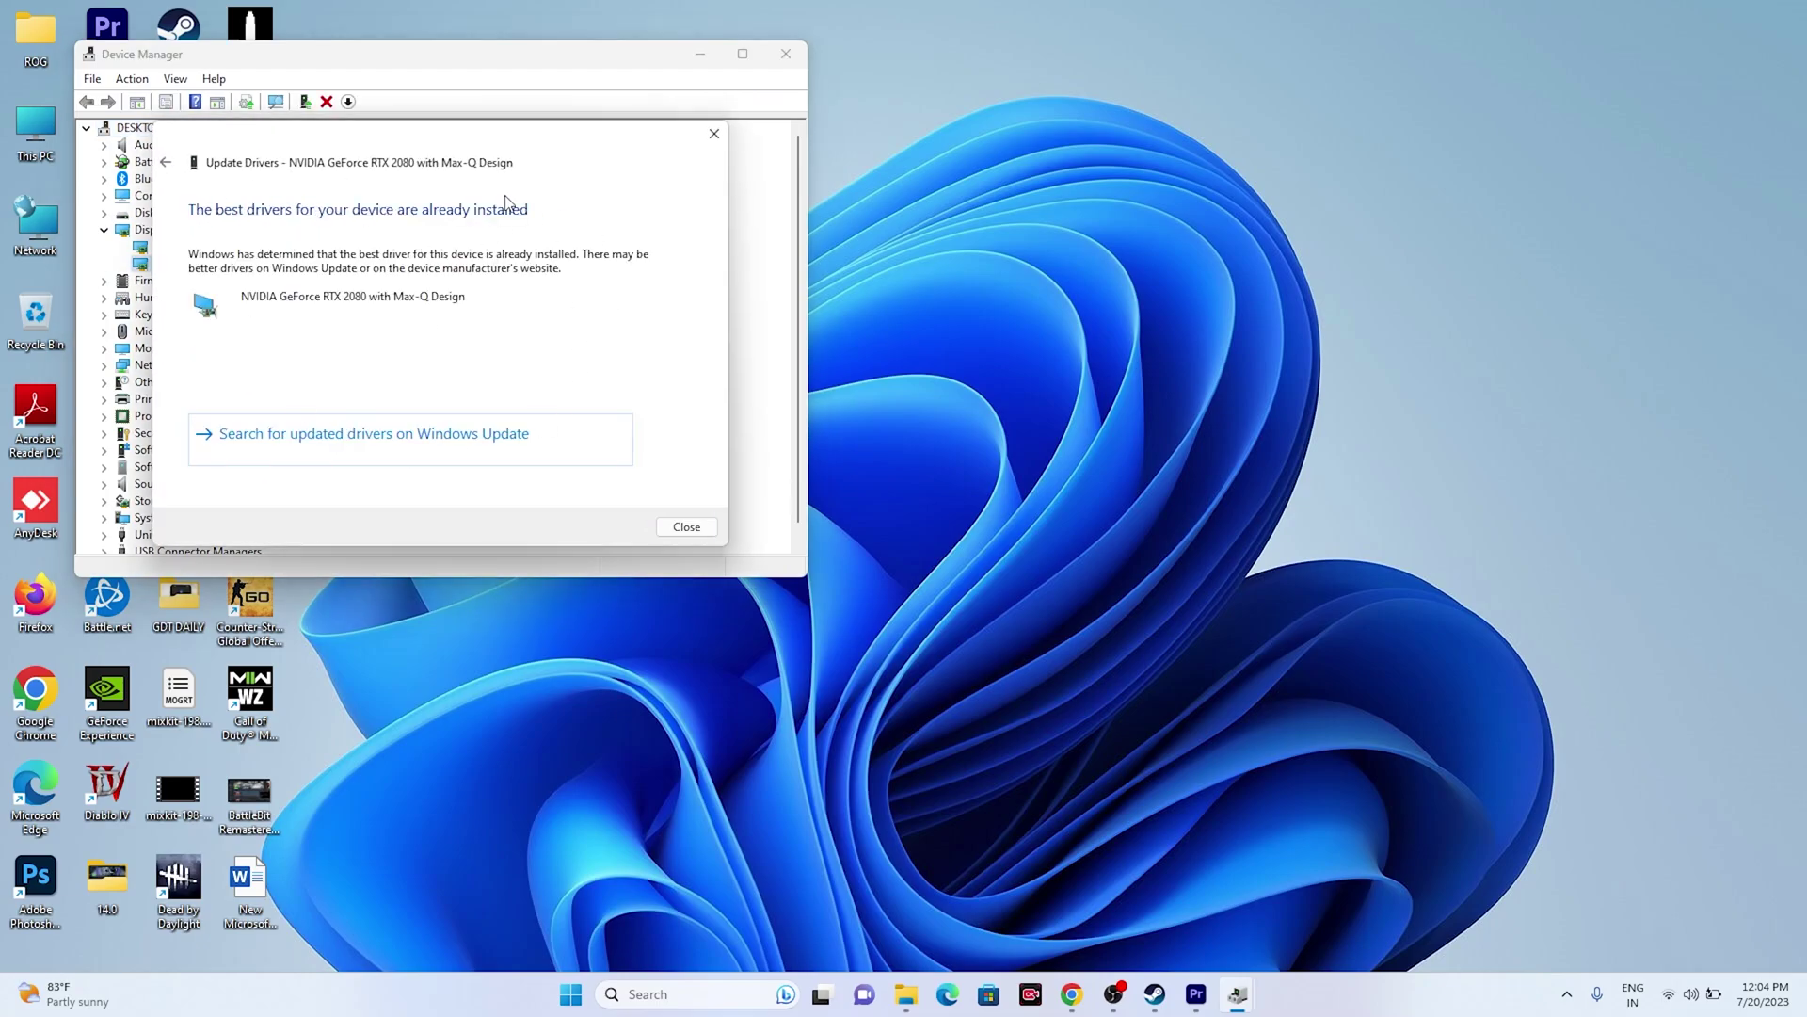
{"action": "left_click", "coordinate": [715, 134]}
{"action": "left_click", "coordinate": [105, 231]}
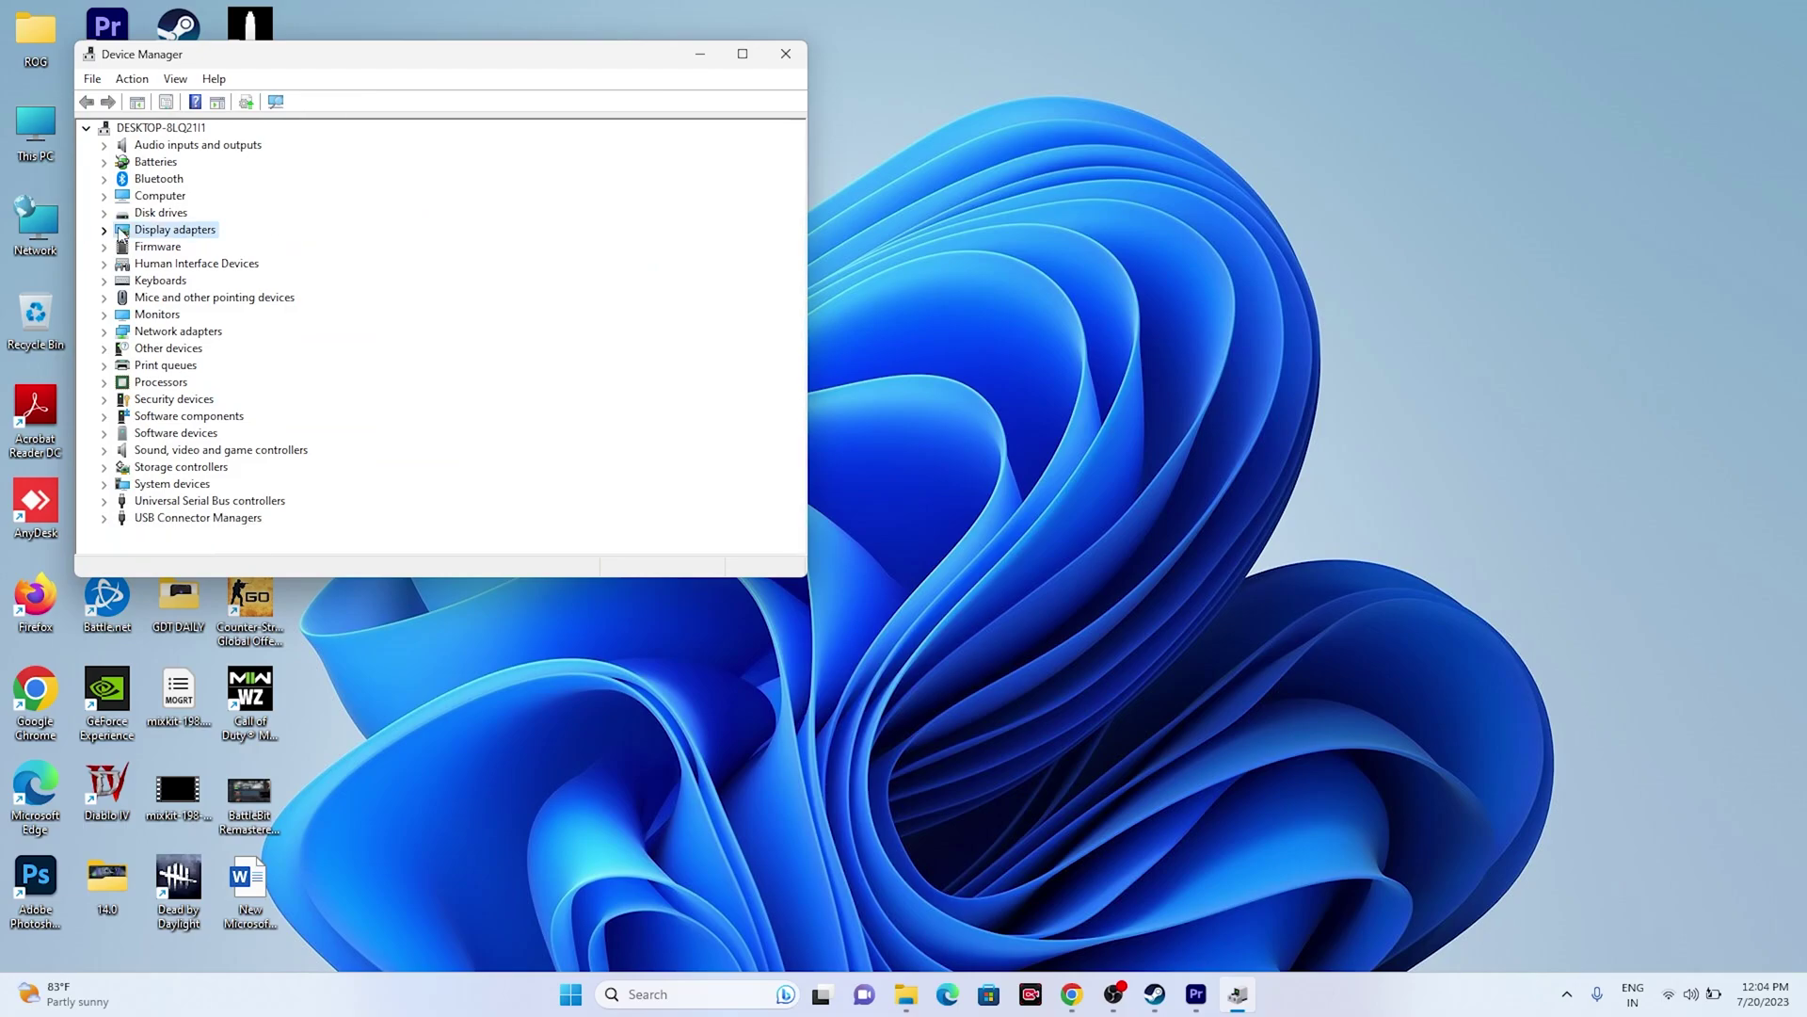
{"action": "left_click", "coordinate": [786, 53]}
{"action": "left_click", "coordinate": [1175, 995]}
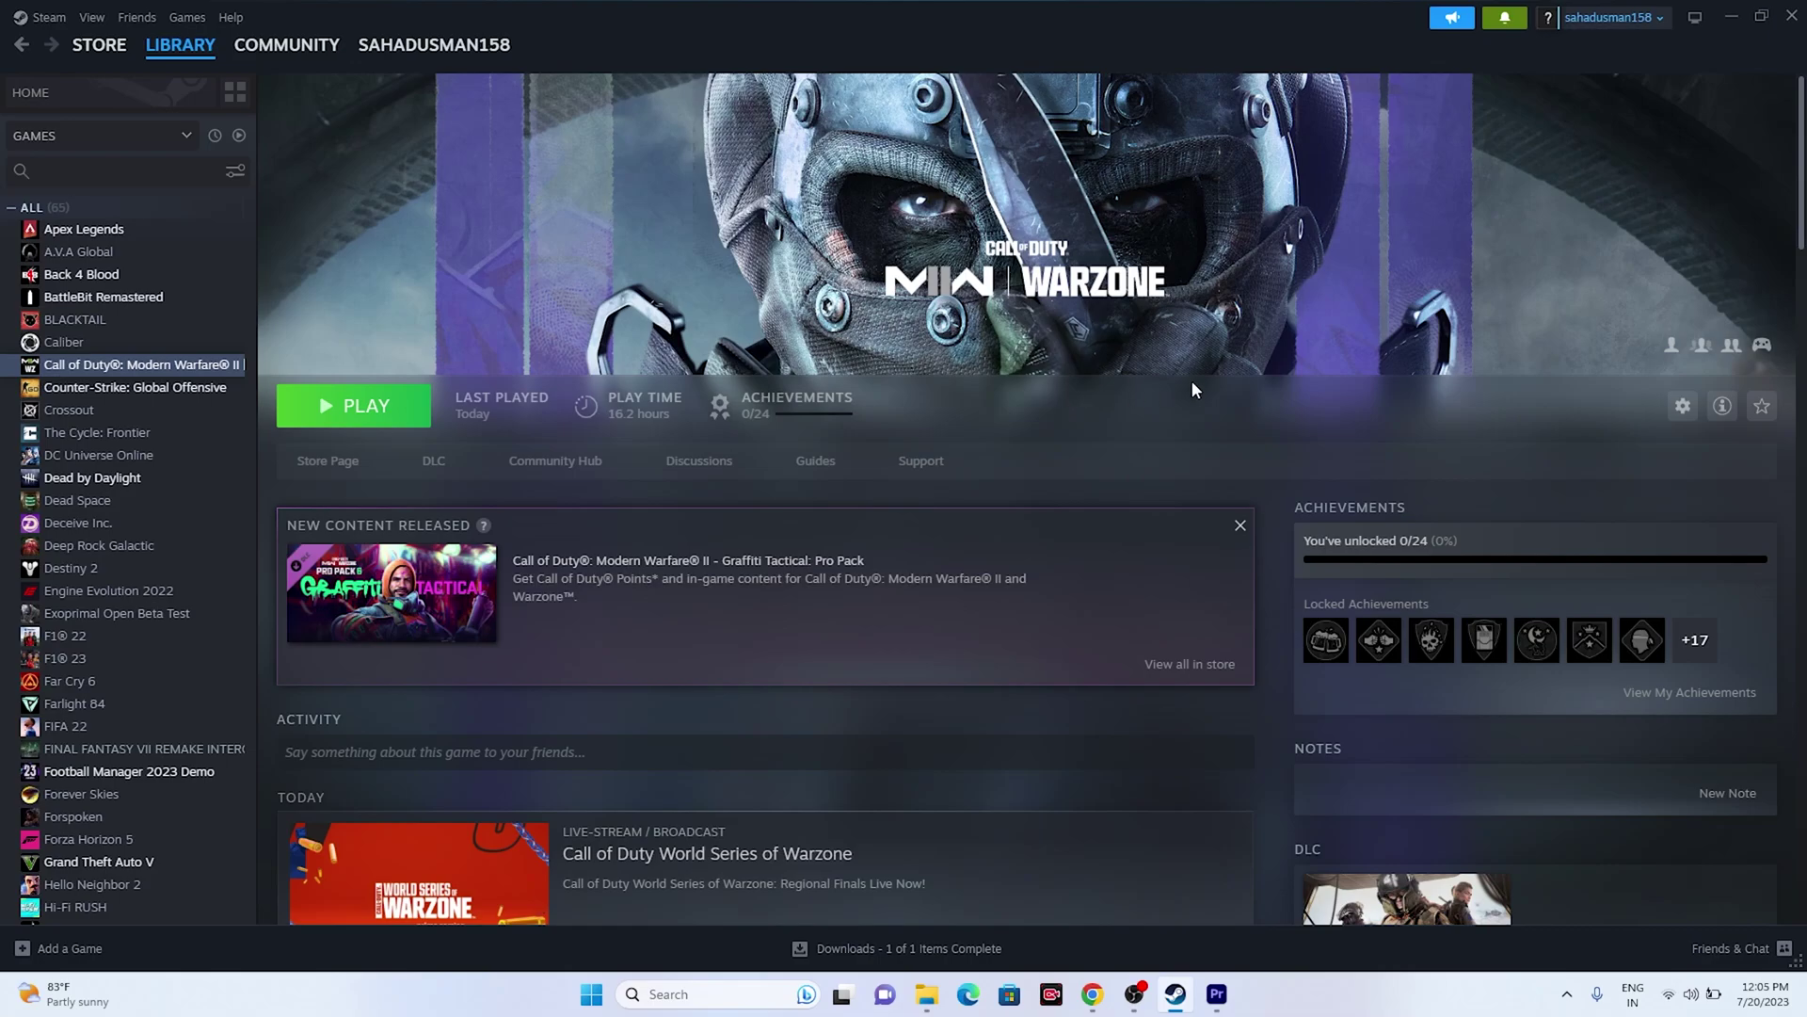
Review running processes in a maximized Task Manager, then return to Steam's Warzone page.
{"action": "left_click", "coordinate": [1729, 15]}
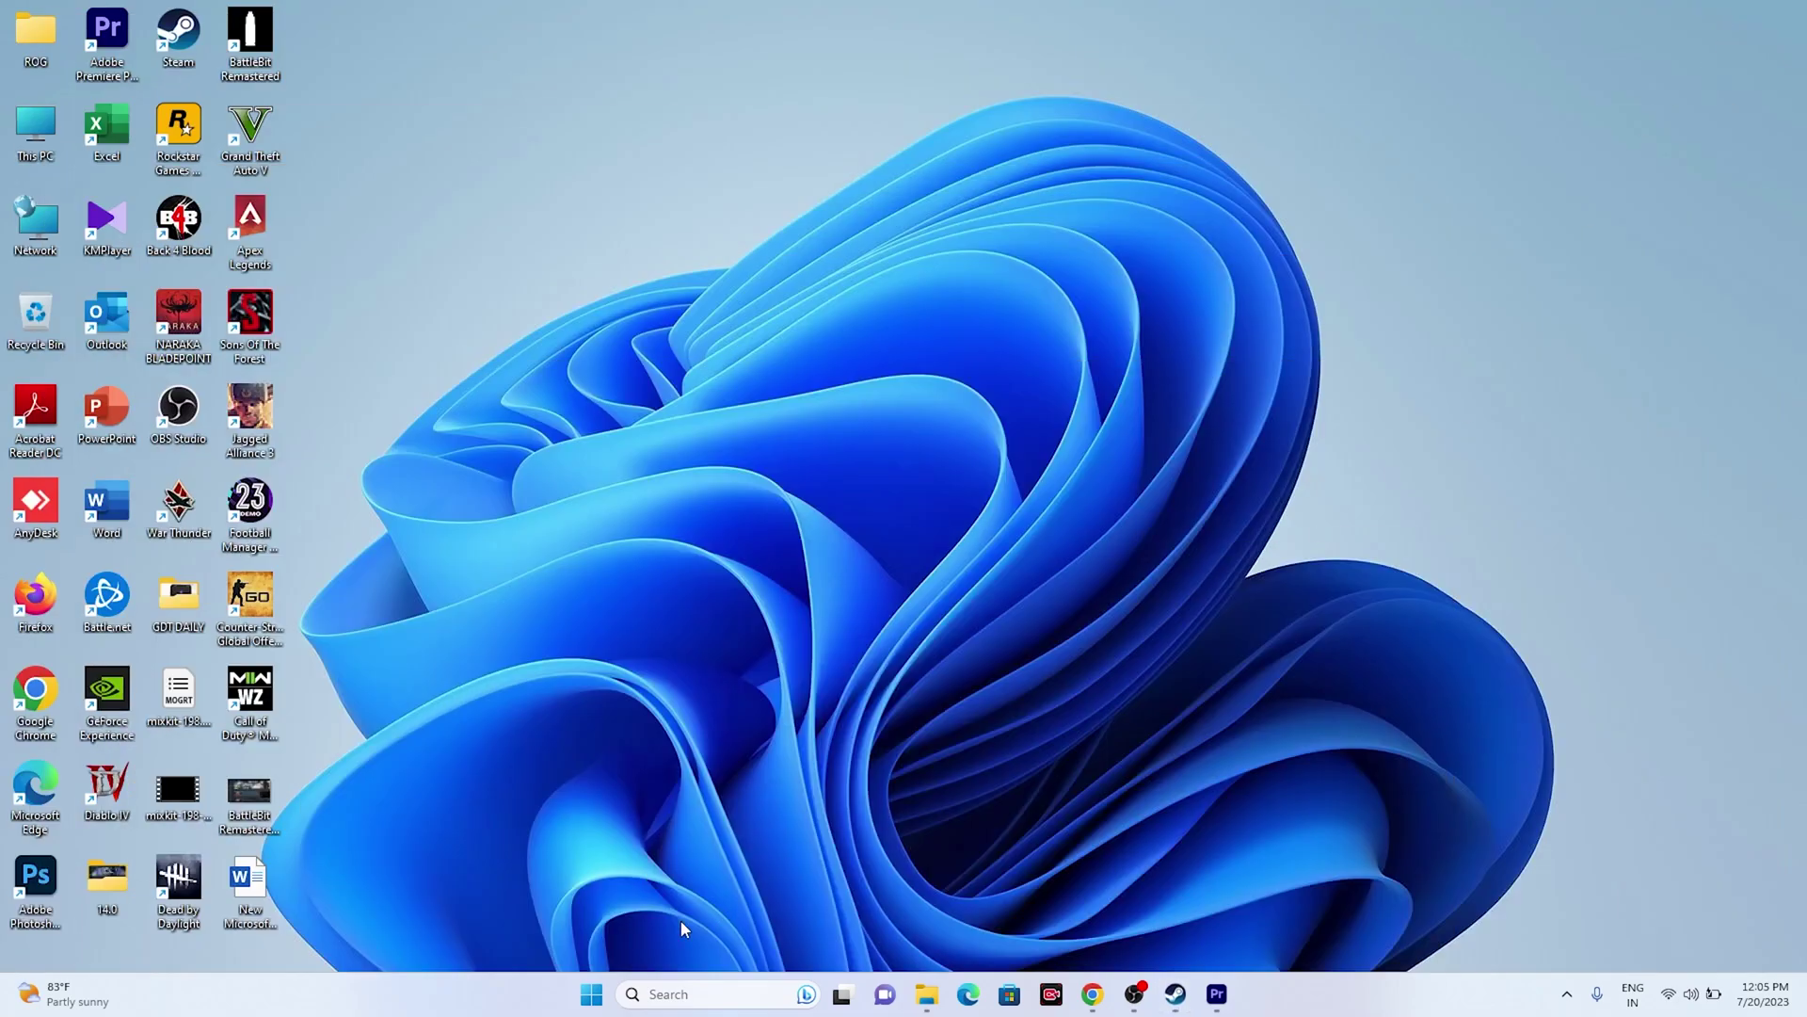
{"action": "right_click", "coordinate": [593, 992]}
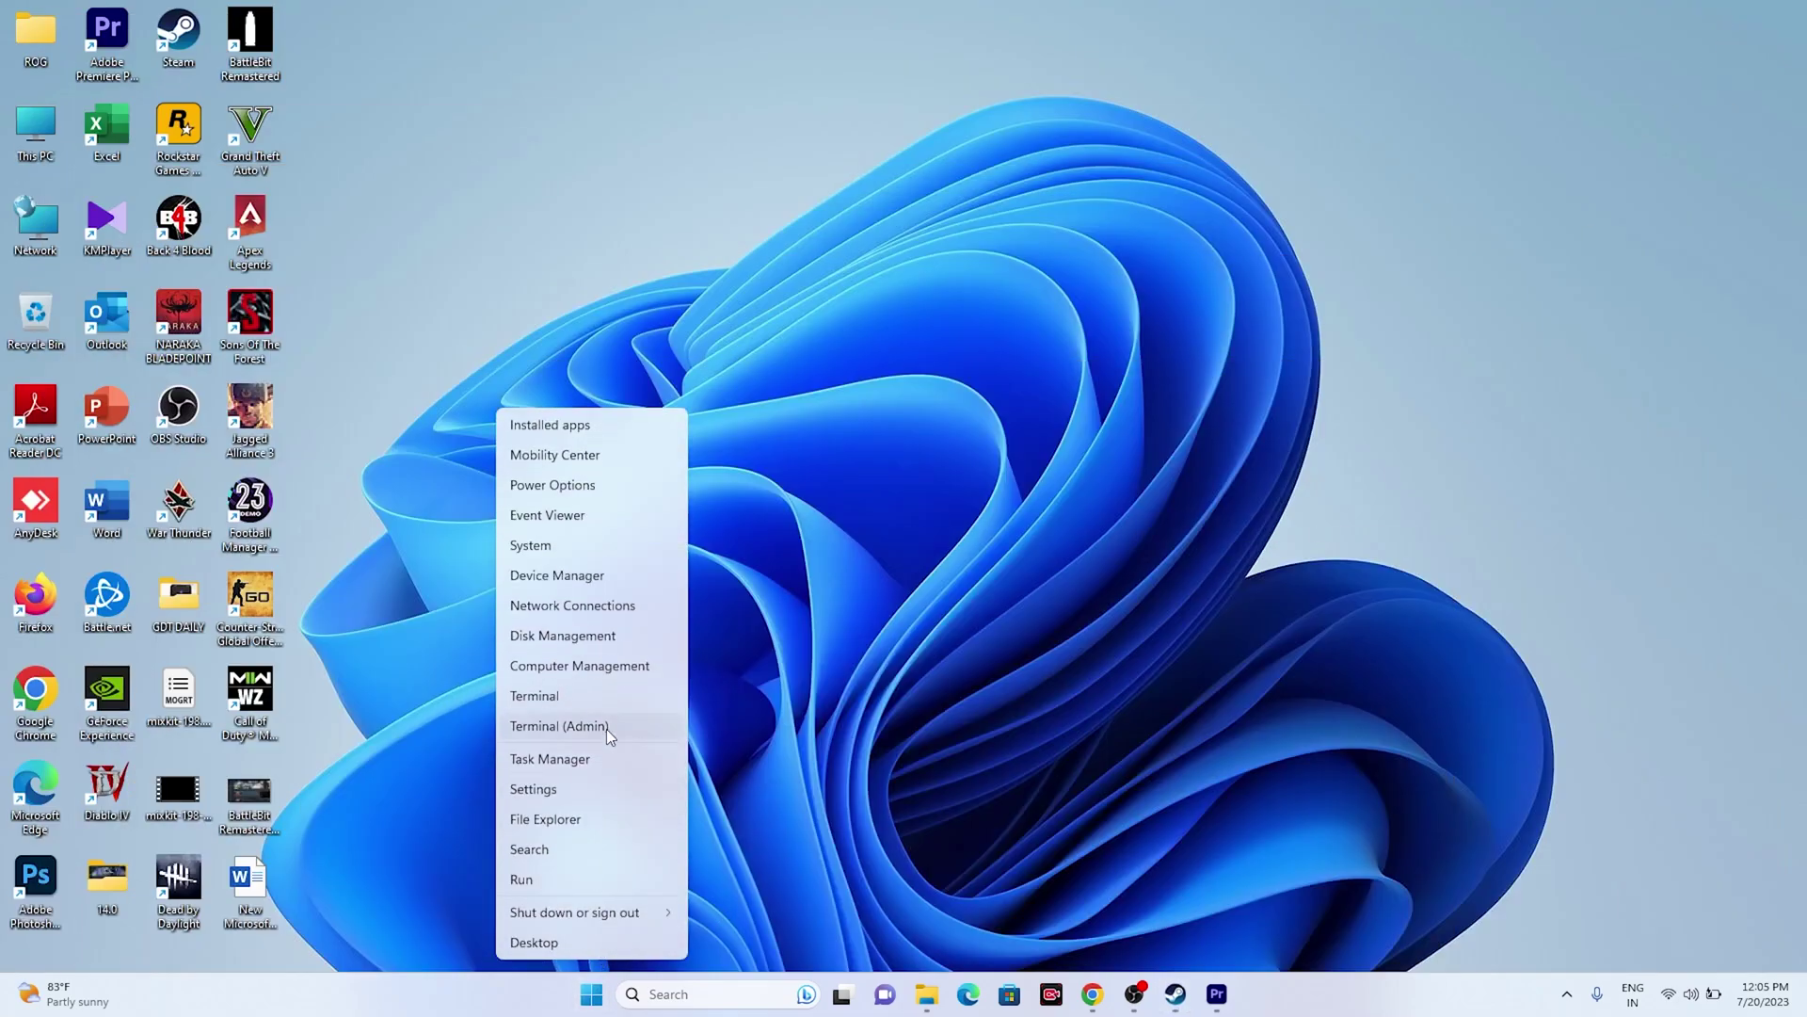
{"action": "left_click", "coordinate": [550, 759]}
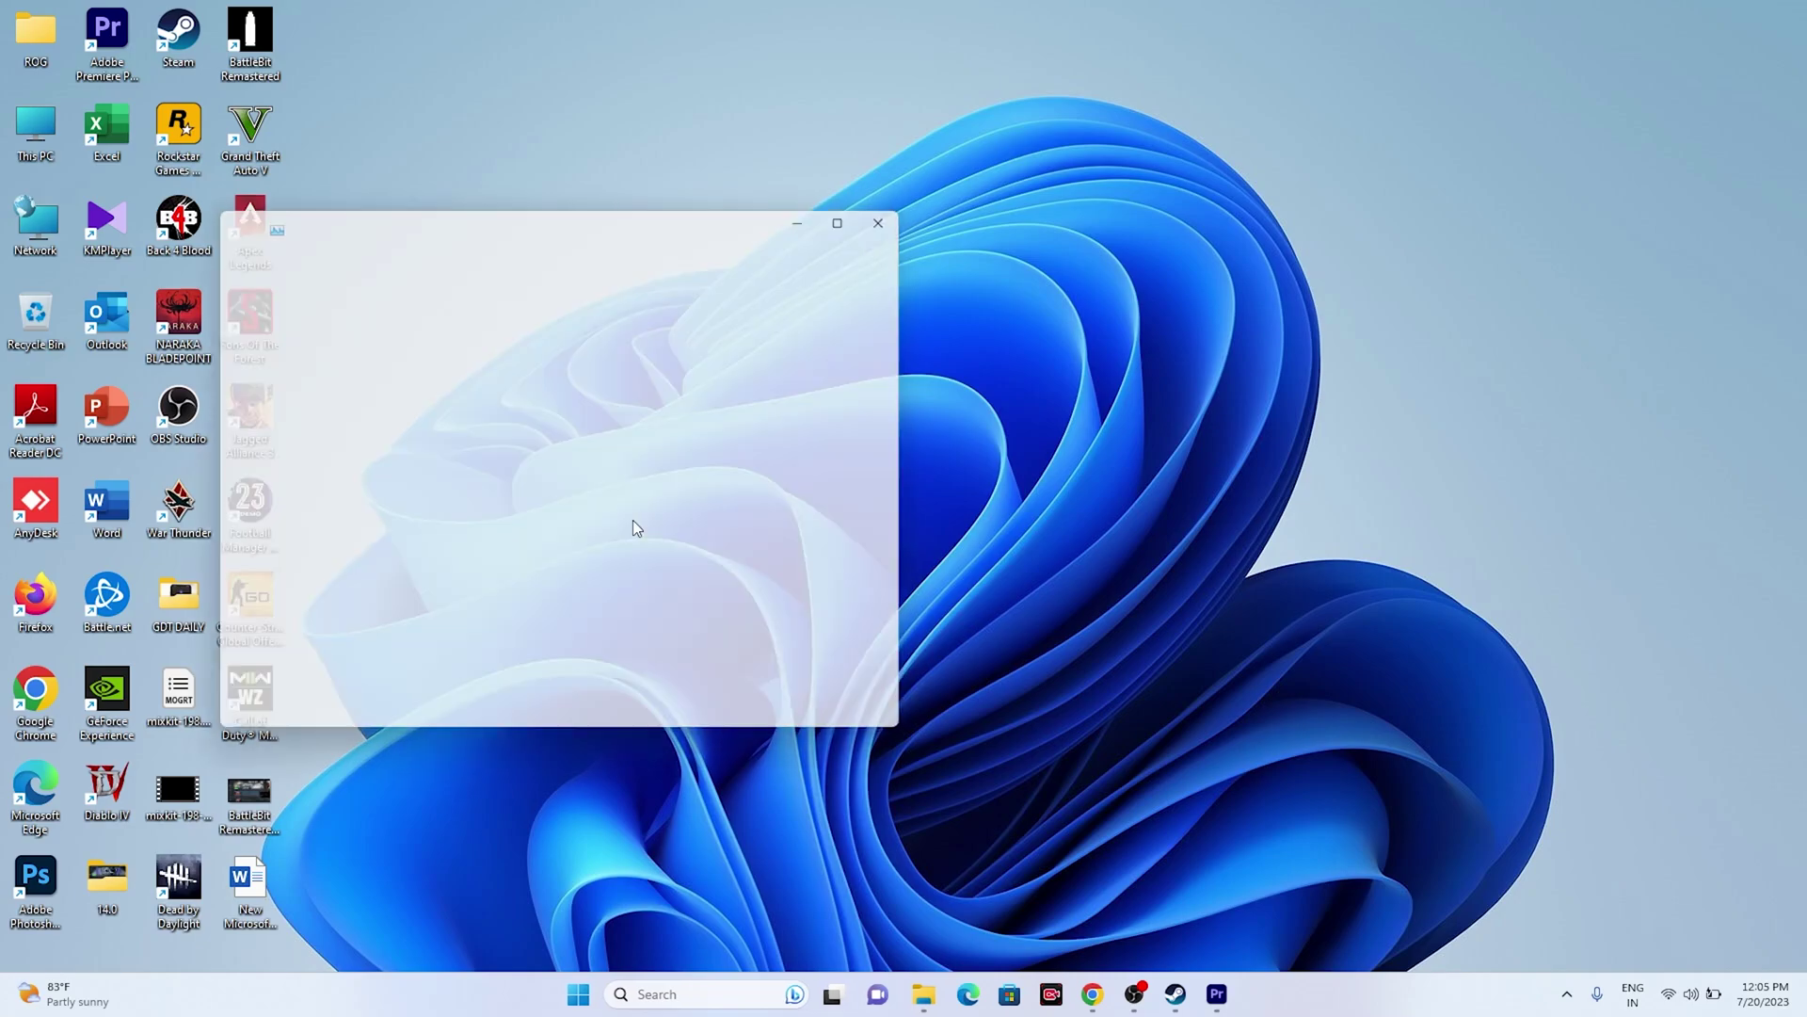
{"action": "left_click", "coordinate": [857, 209]}
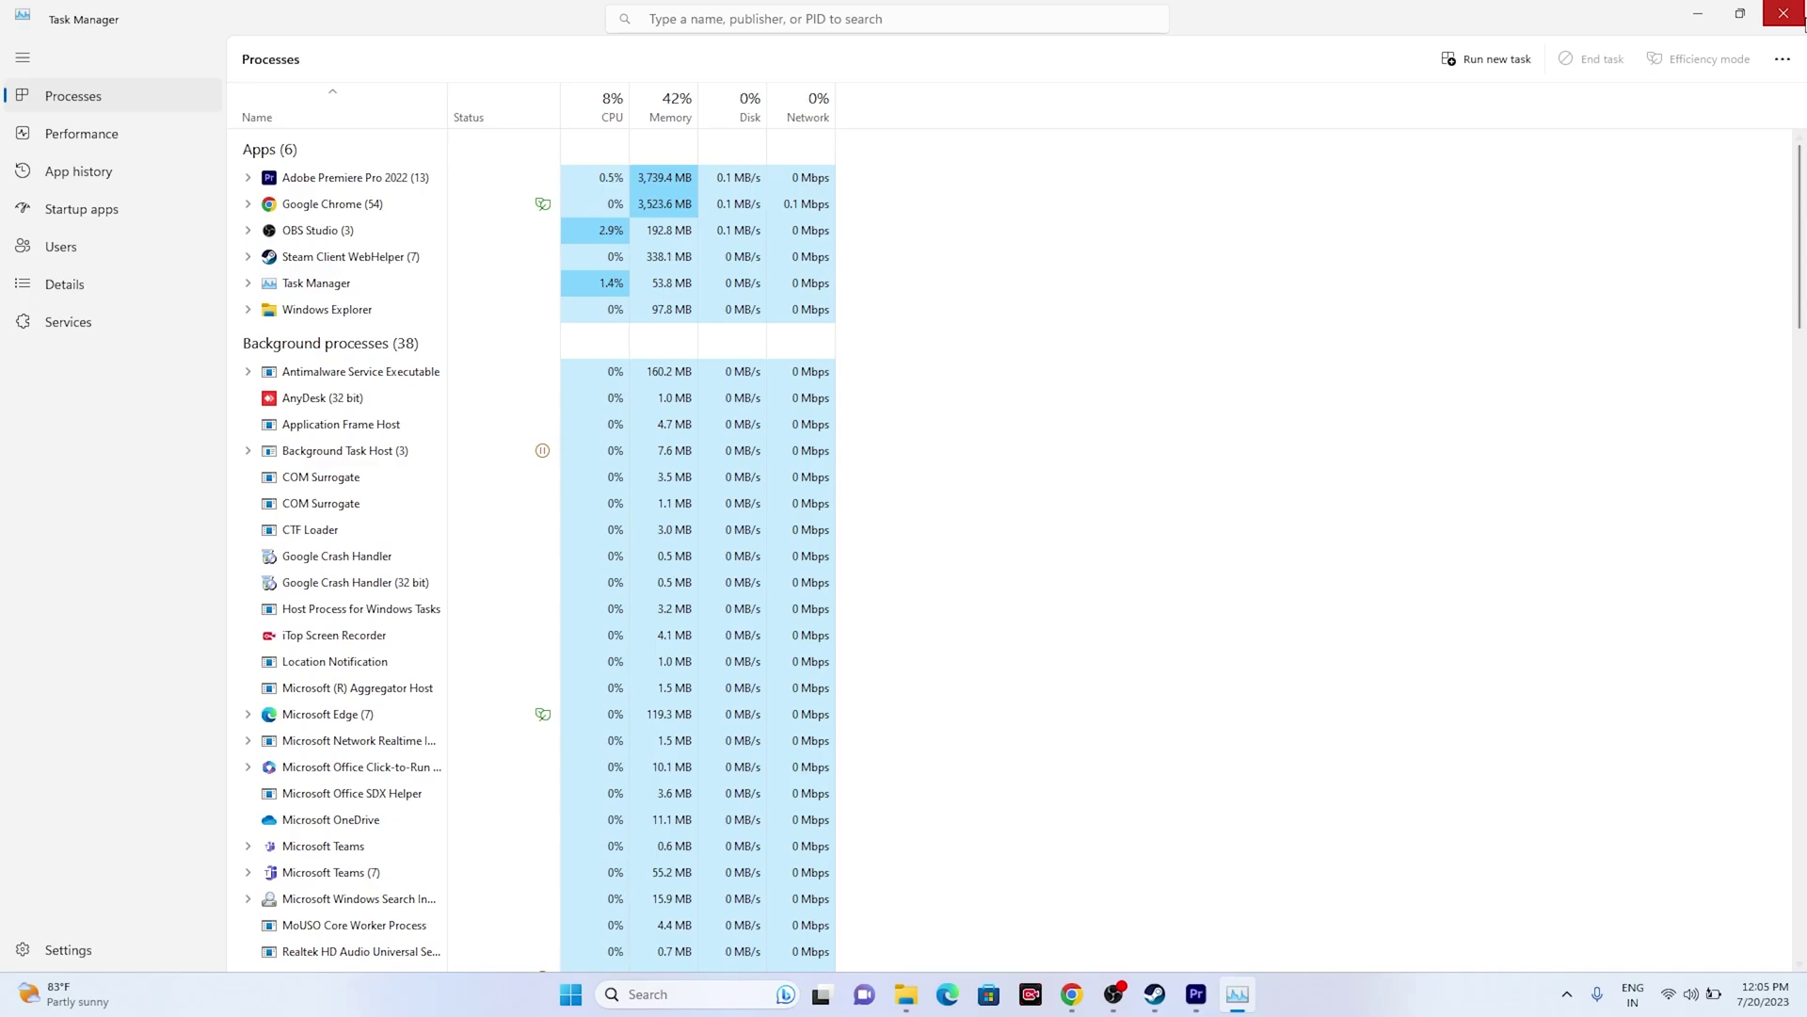
{"action": "left_click", "coordinate": [1783, 13]}
{"action": "left_click", "coordinate": [1175, 994]}
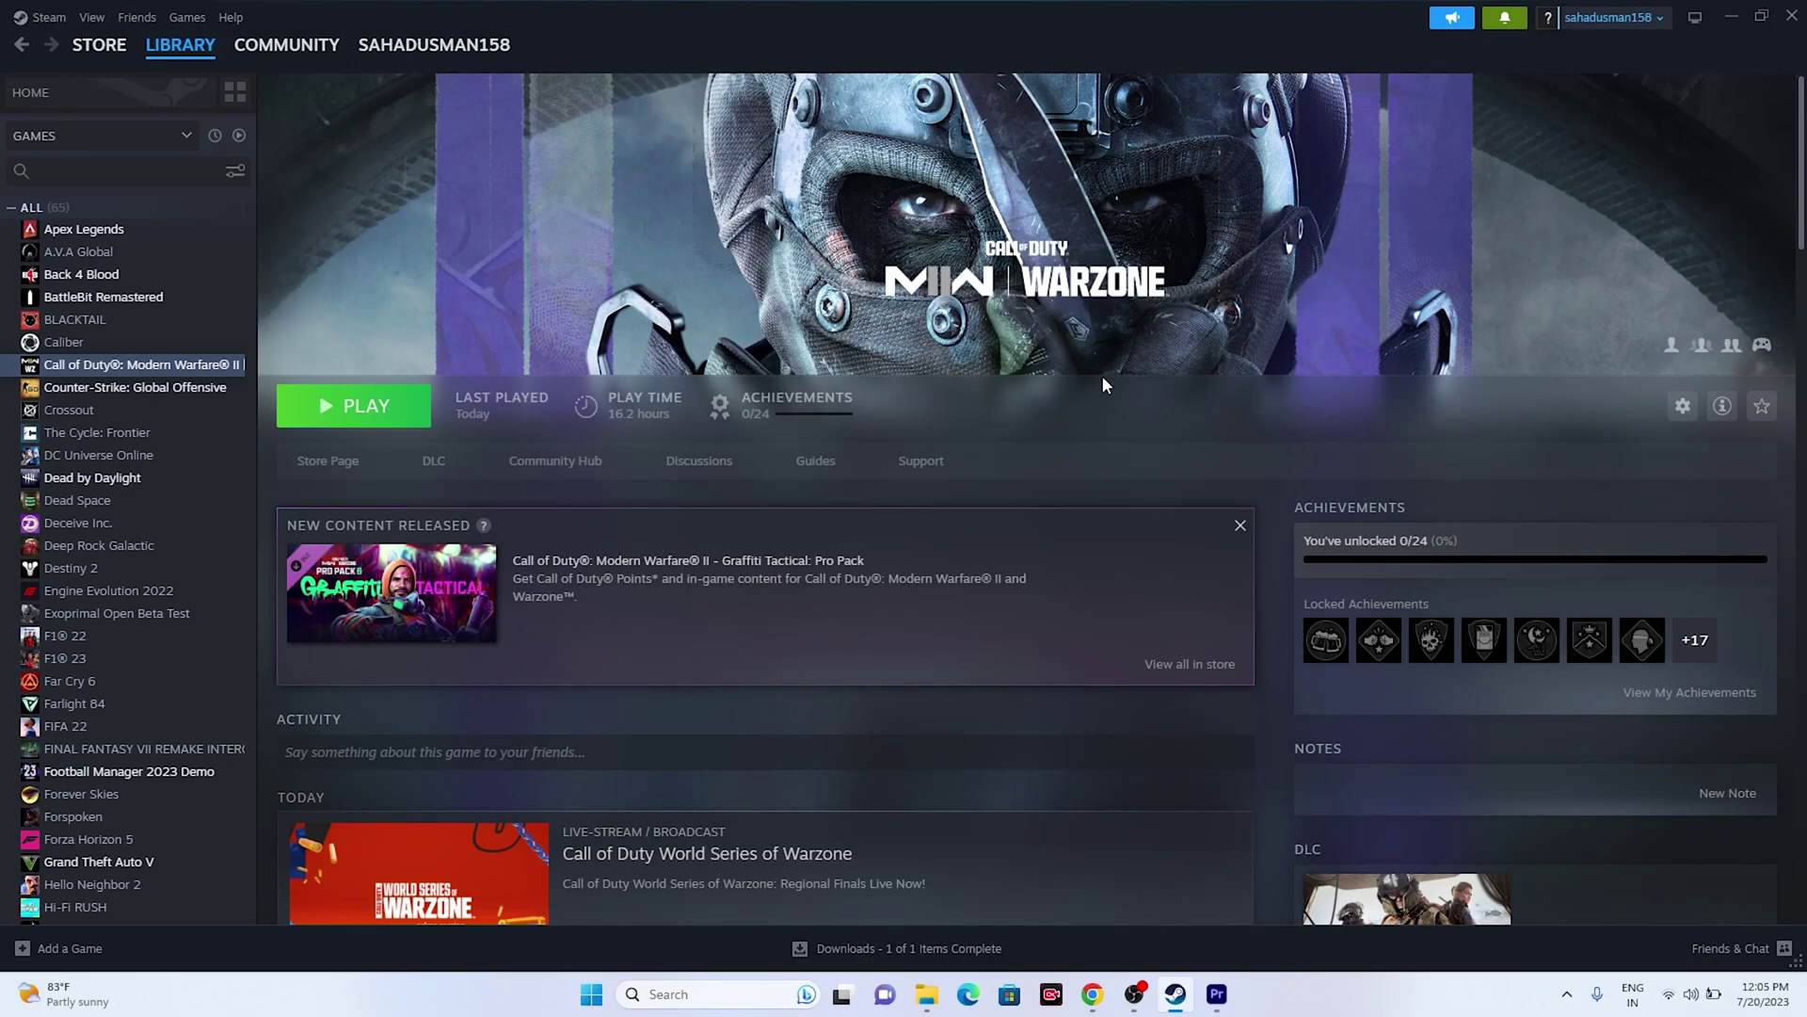
{"action": "right_click", "coordinate": [87, 372]}
{"action": "left_click", "coordinate": [113, 509]}
{"action": "left_click", "coordinate": [605, 433]}
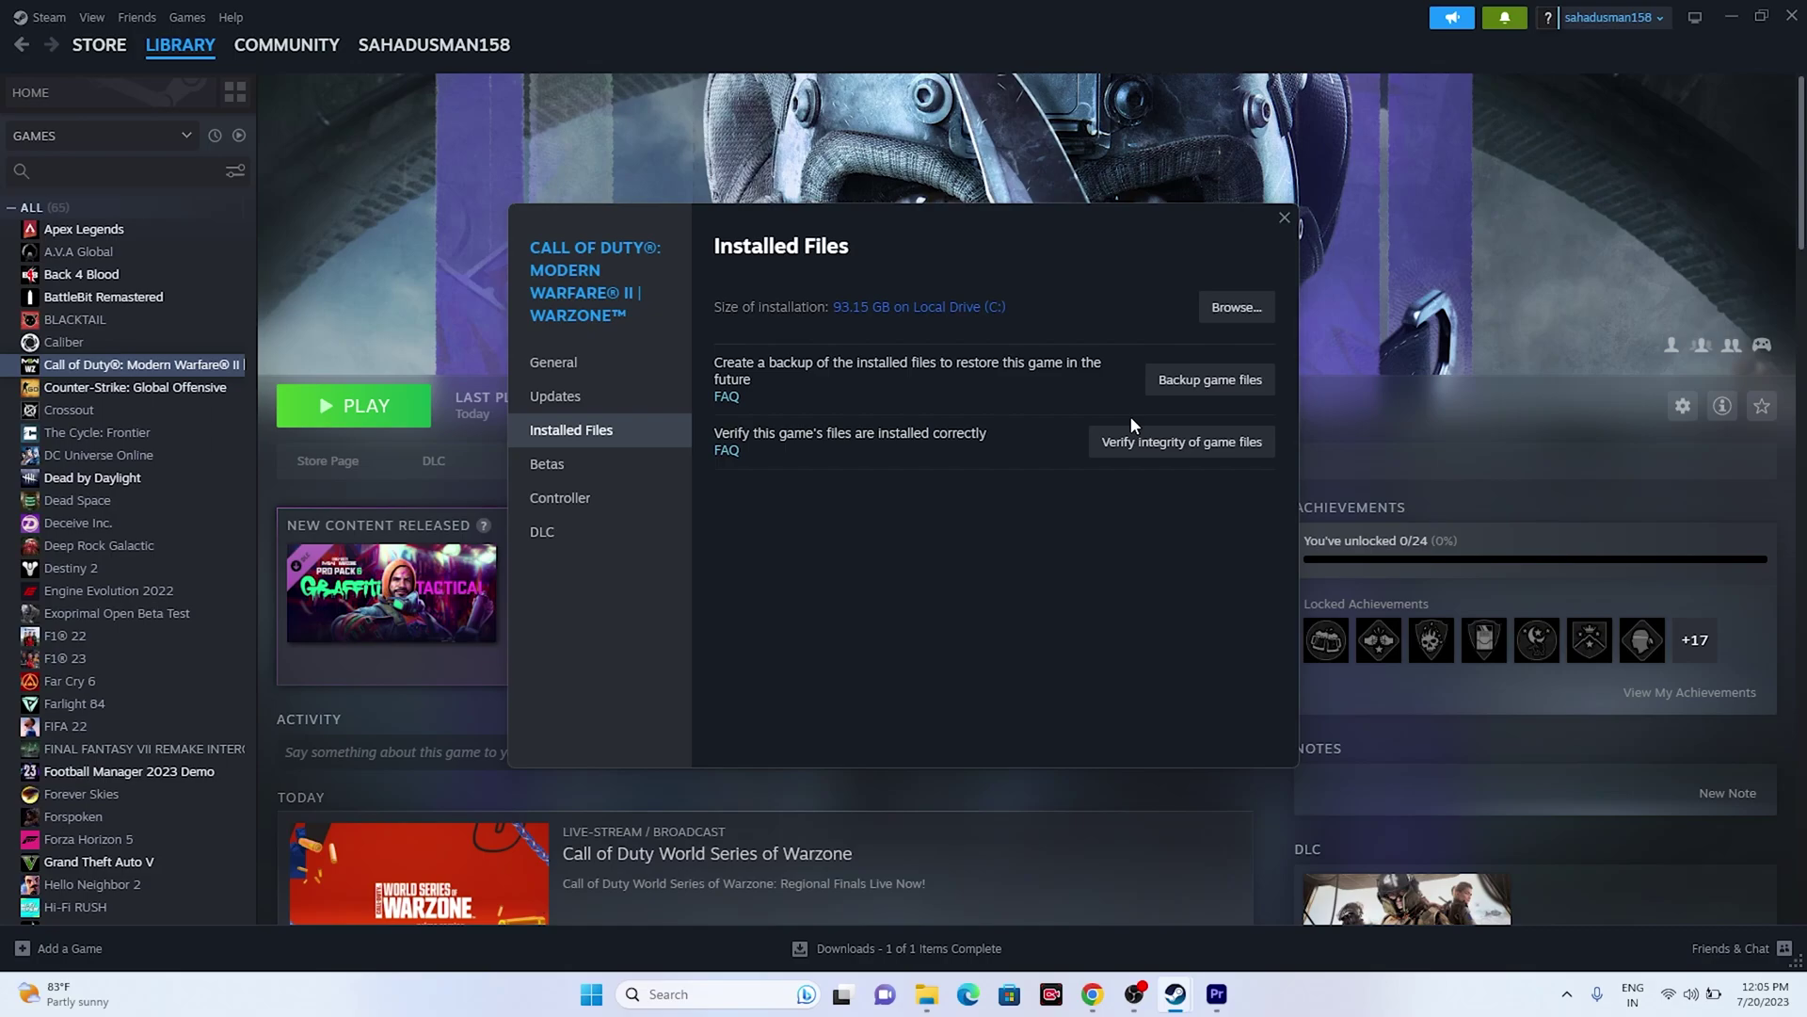
{"action": "left_click", "coordinate": [1283, 221]}
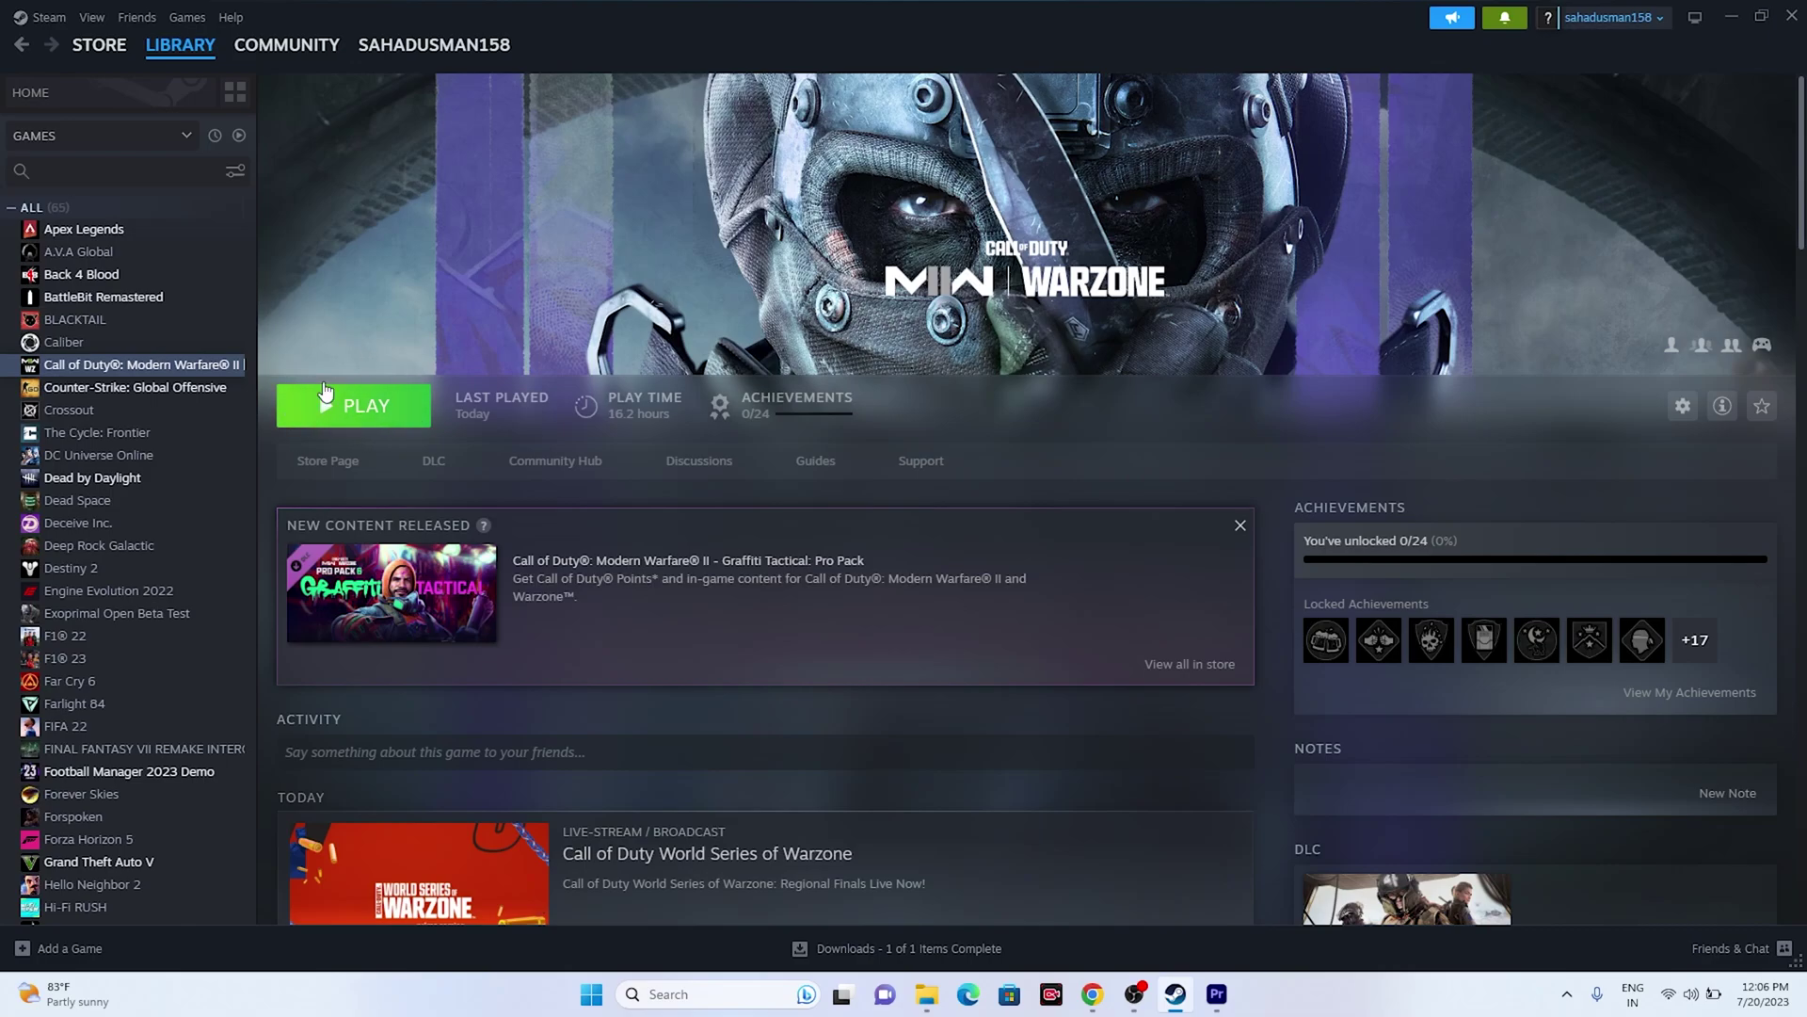
{"action": "right_click", "coordinate": [94, 374]}
{"action": "left_click", "coordinate": [131, 523]}
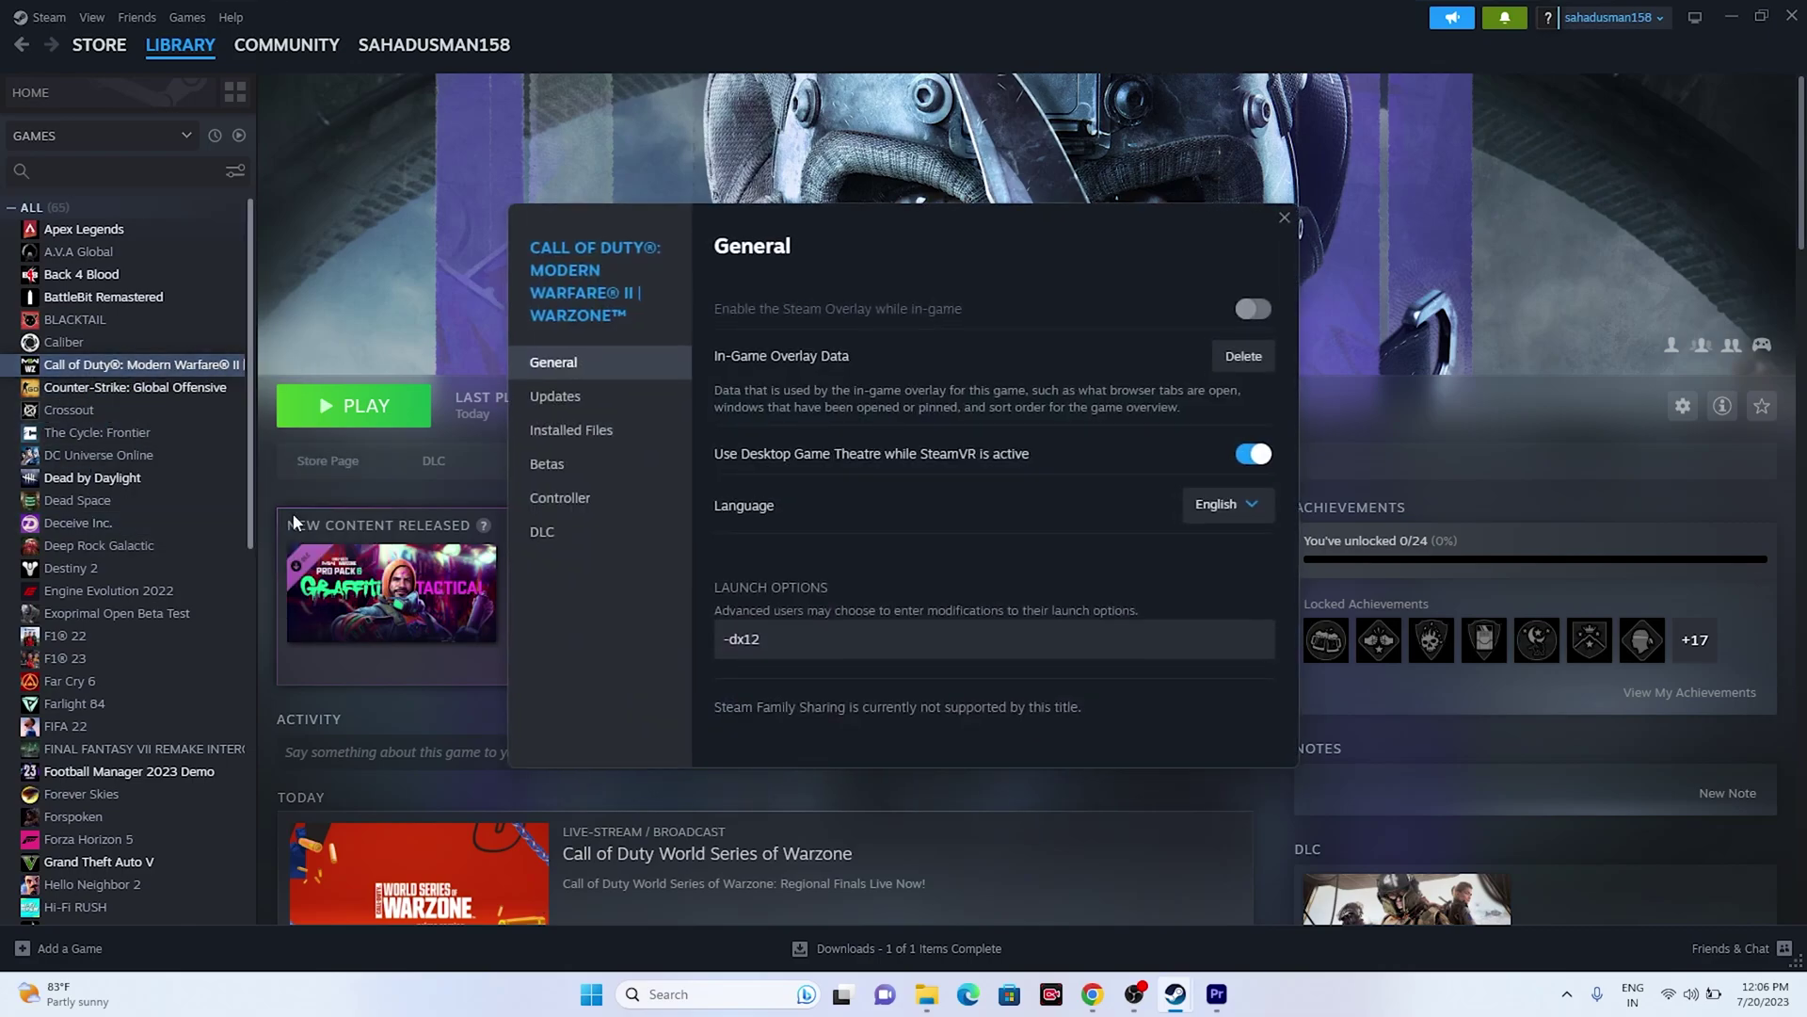
{"action": "left_click", "coordinate": [554, 403]}
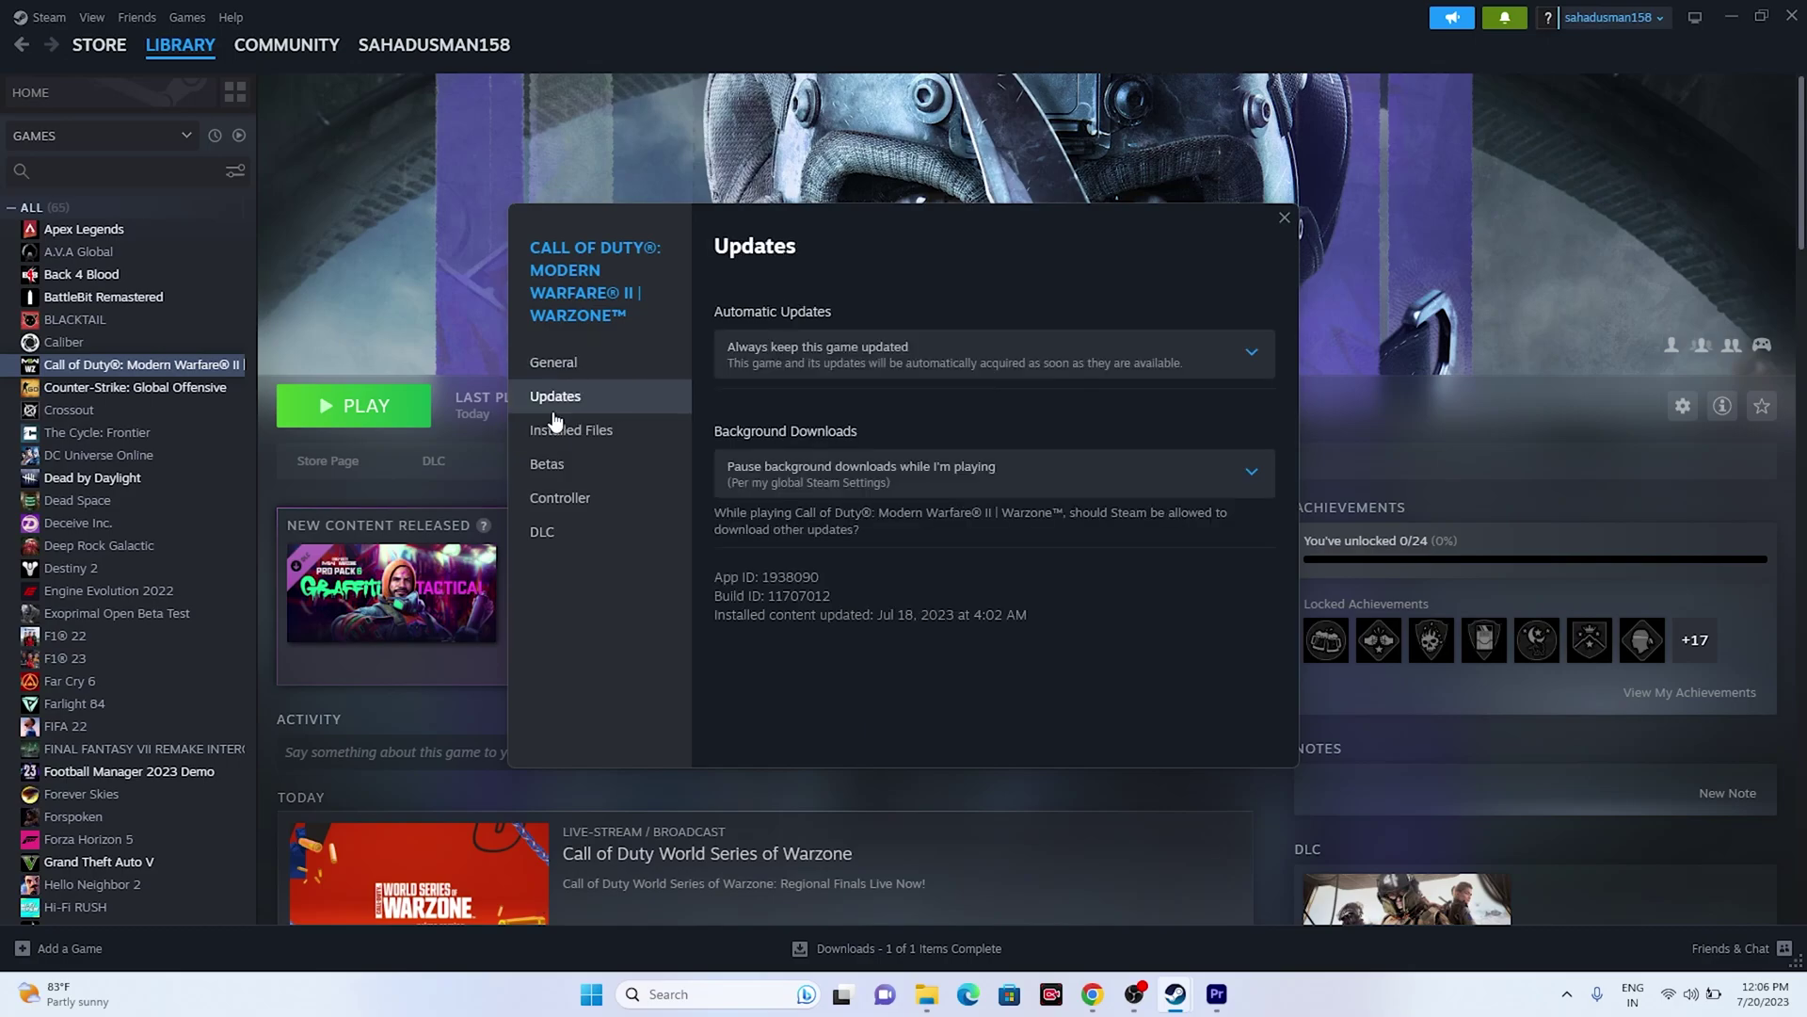
{"action": "left_click", "coordinate": [913, 354]}
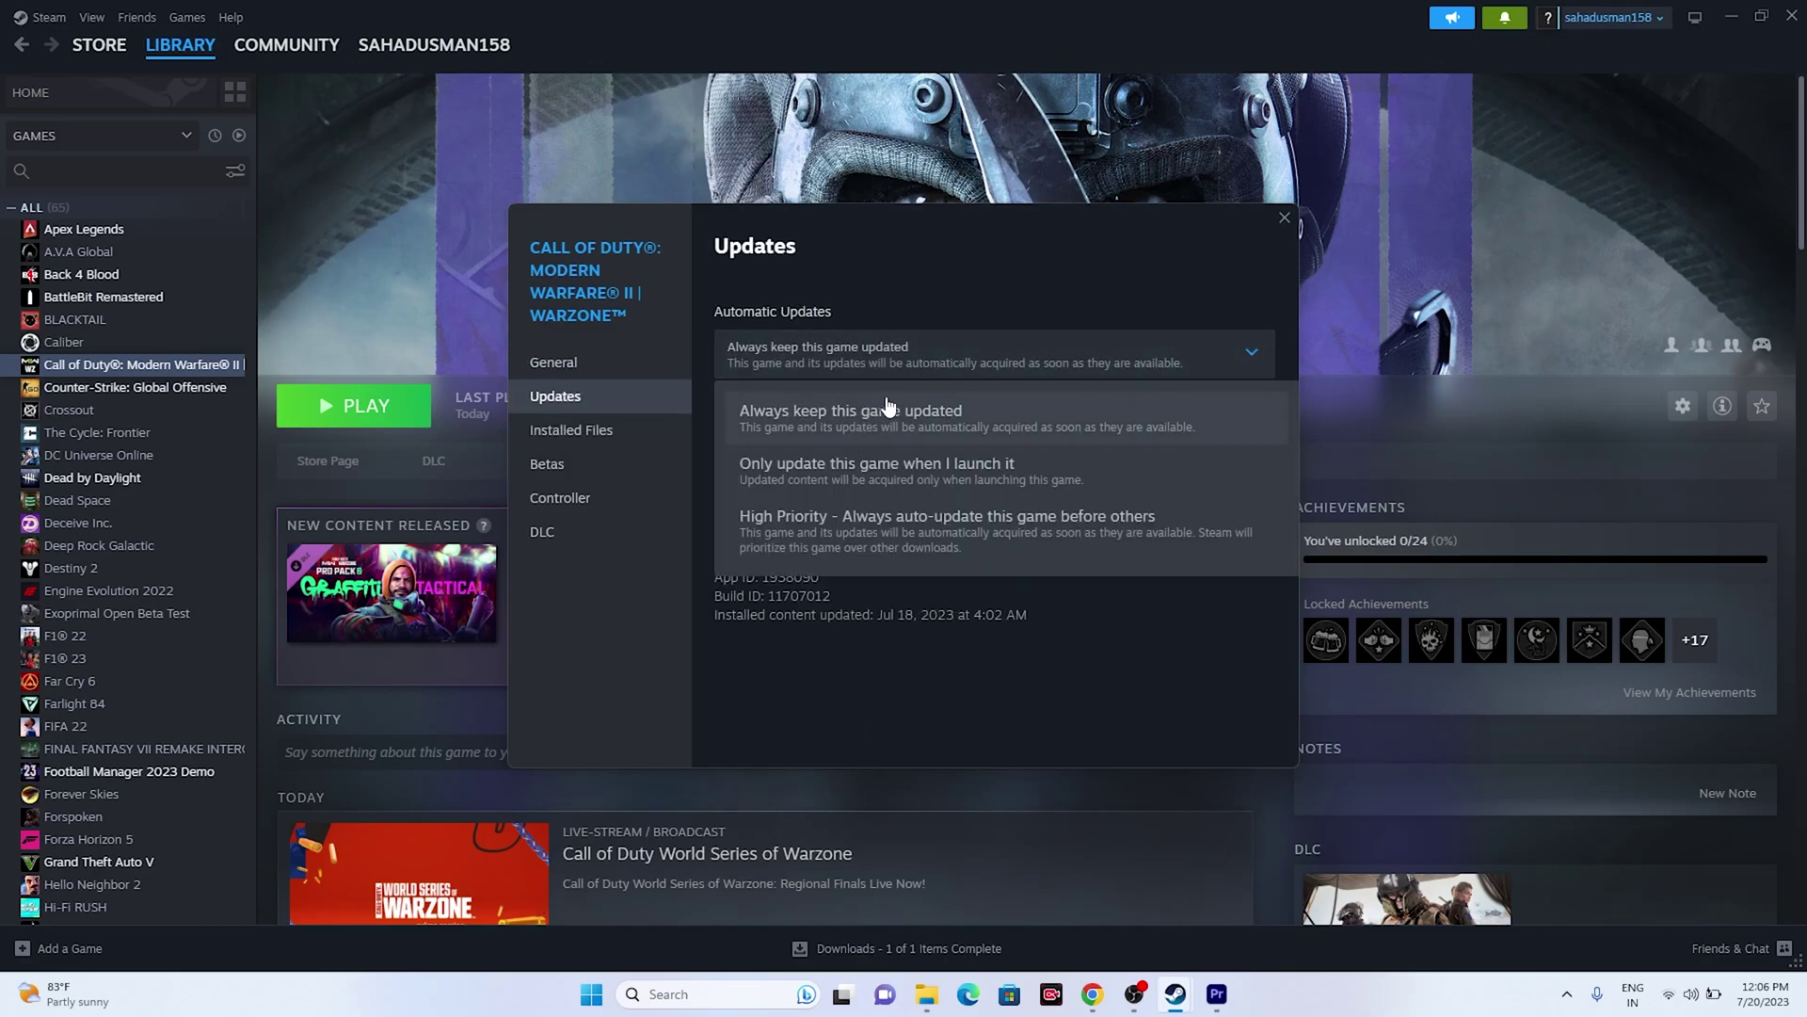
{"action": "left_click", "coordinate": [874, 422]}
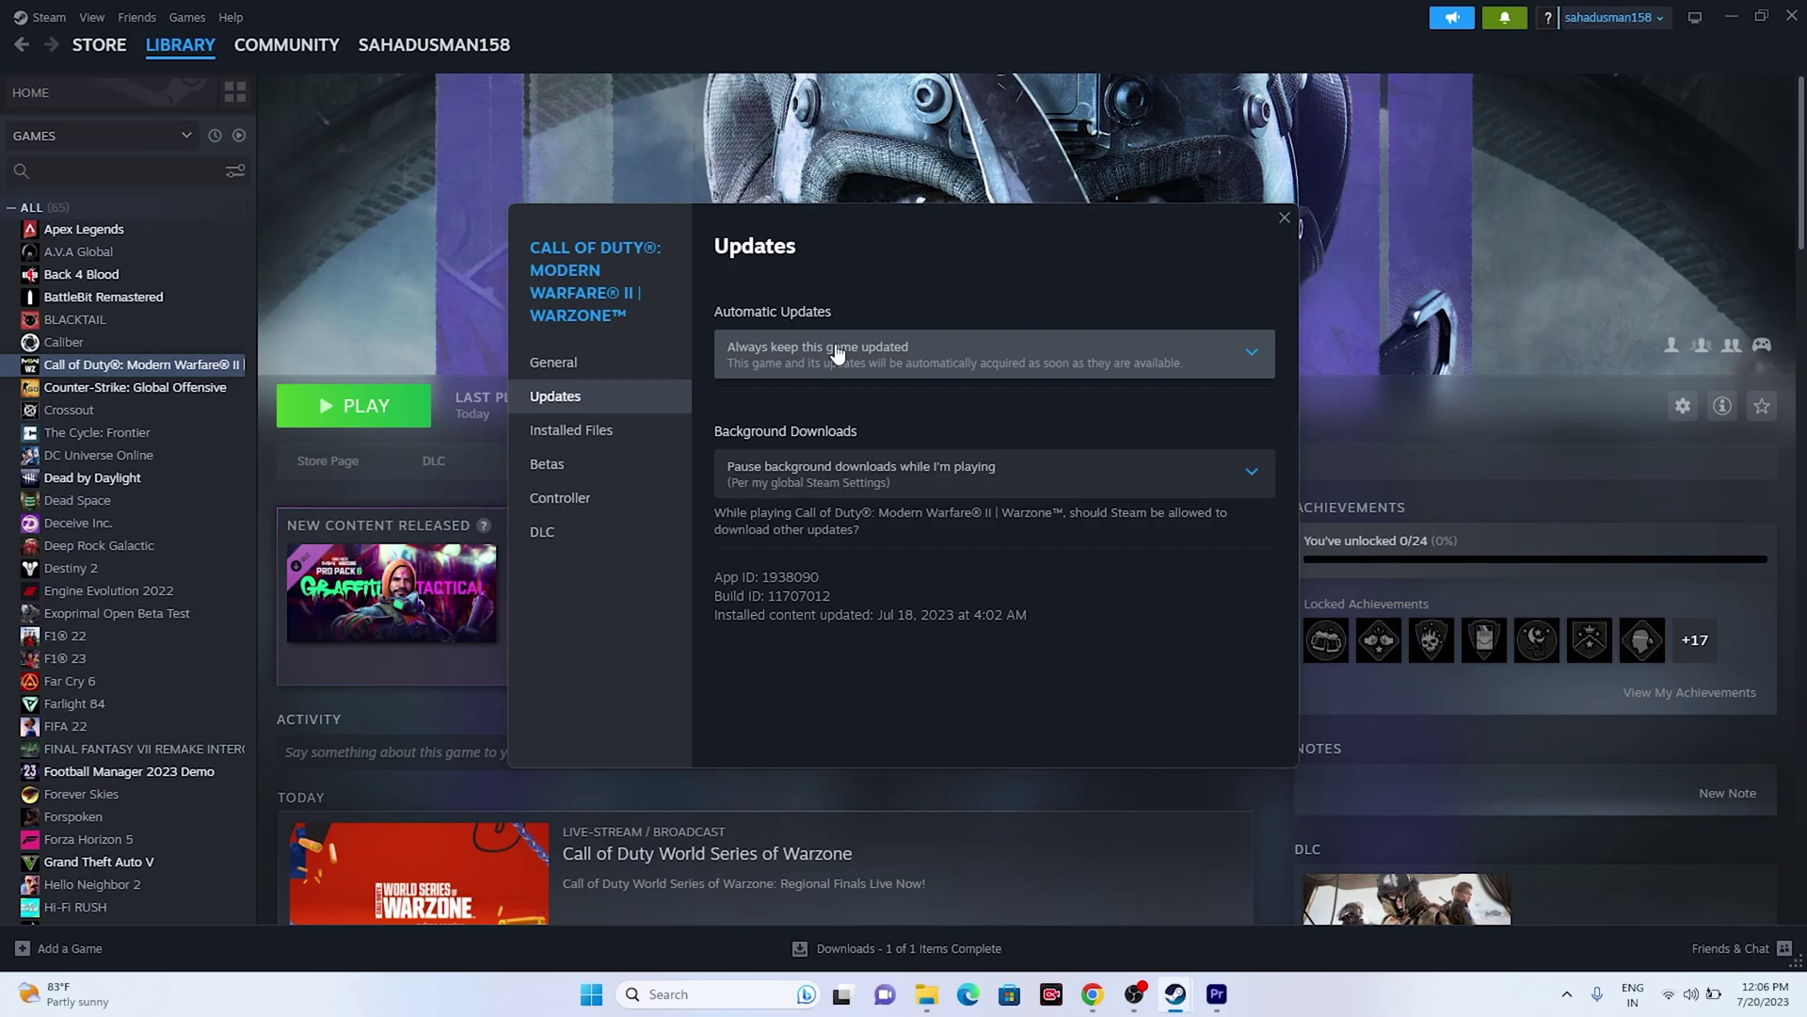
{"action": "left_click", "coordinate": [837, 354]}
{"action": "left_click", "coordinate": [868, 411]}
{"action": "left_click", "coordinate": [1285, 219]}
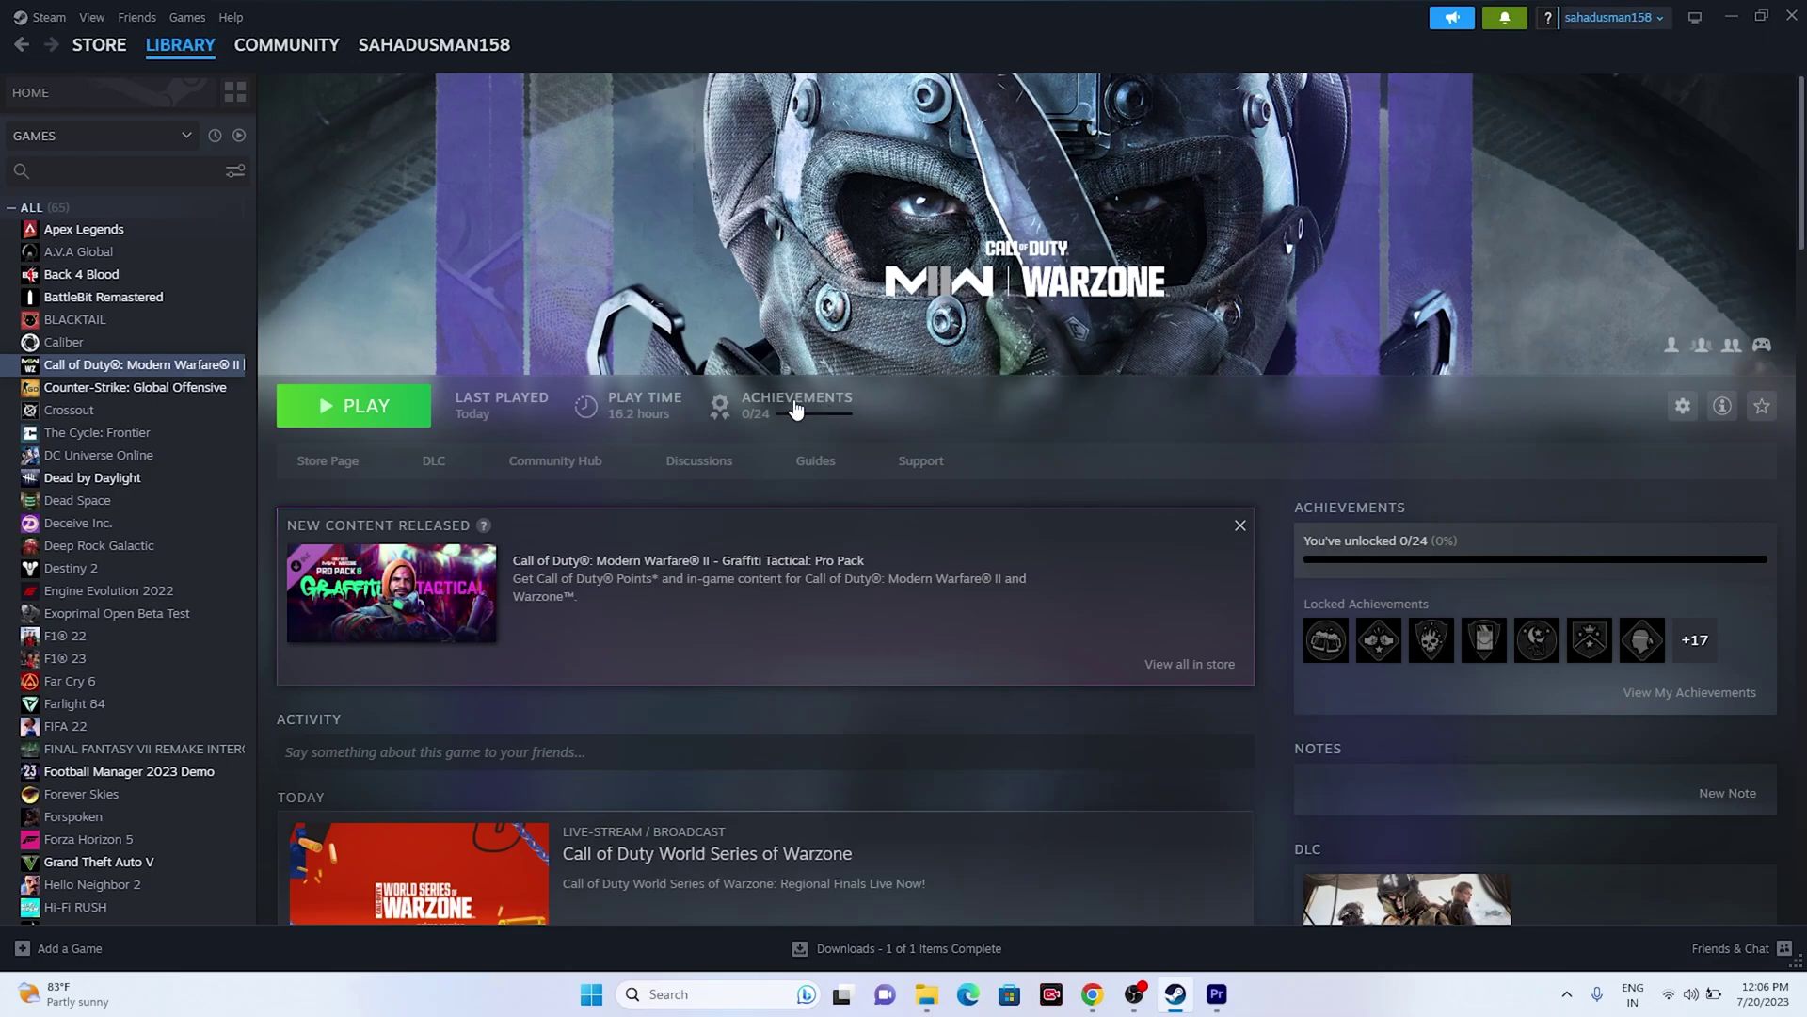
Switch off 'Enable the Steam Overlay while in-game' in Warzone's General properties.
{"action": "right_click", "coordinate": [146, 370]}
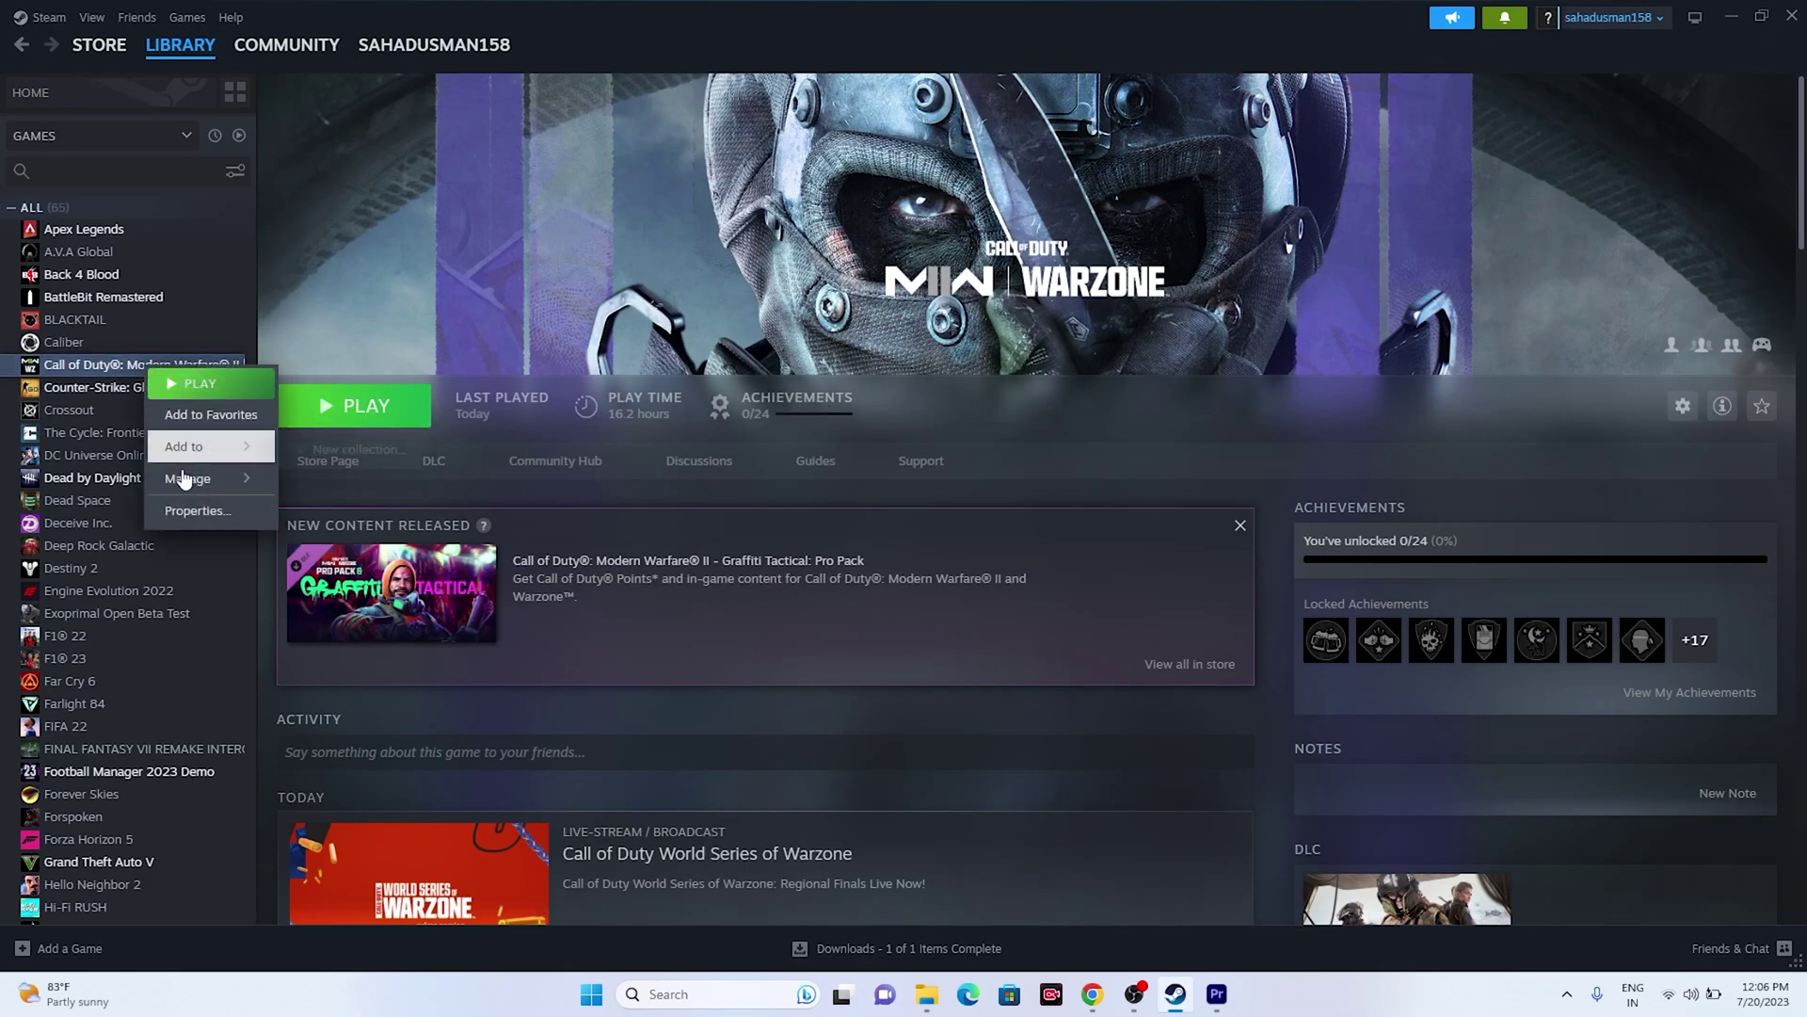
{"action": "left_click", "coordinate": [184, 509]}
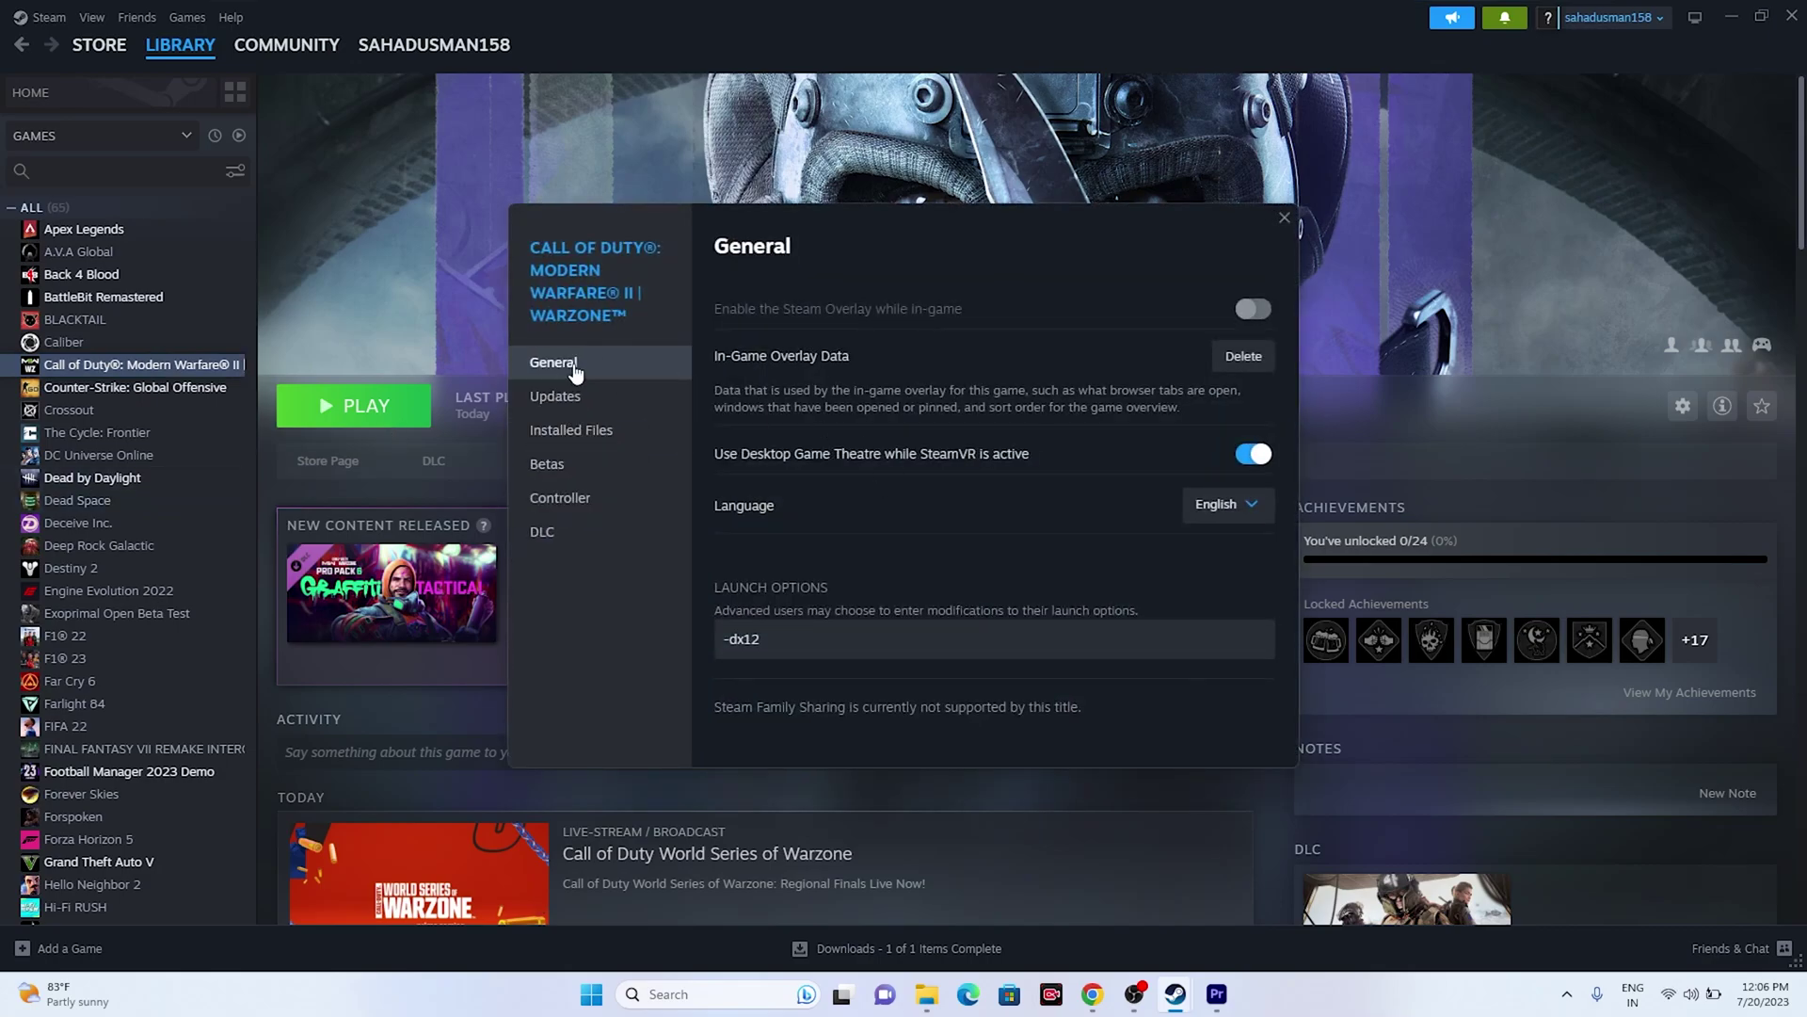
{"action": "left_click", "coordinate": [1260, 309]}
{"action": "left_click", "coordinate": [1284, 219]}
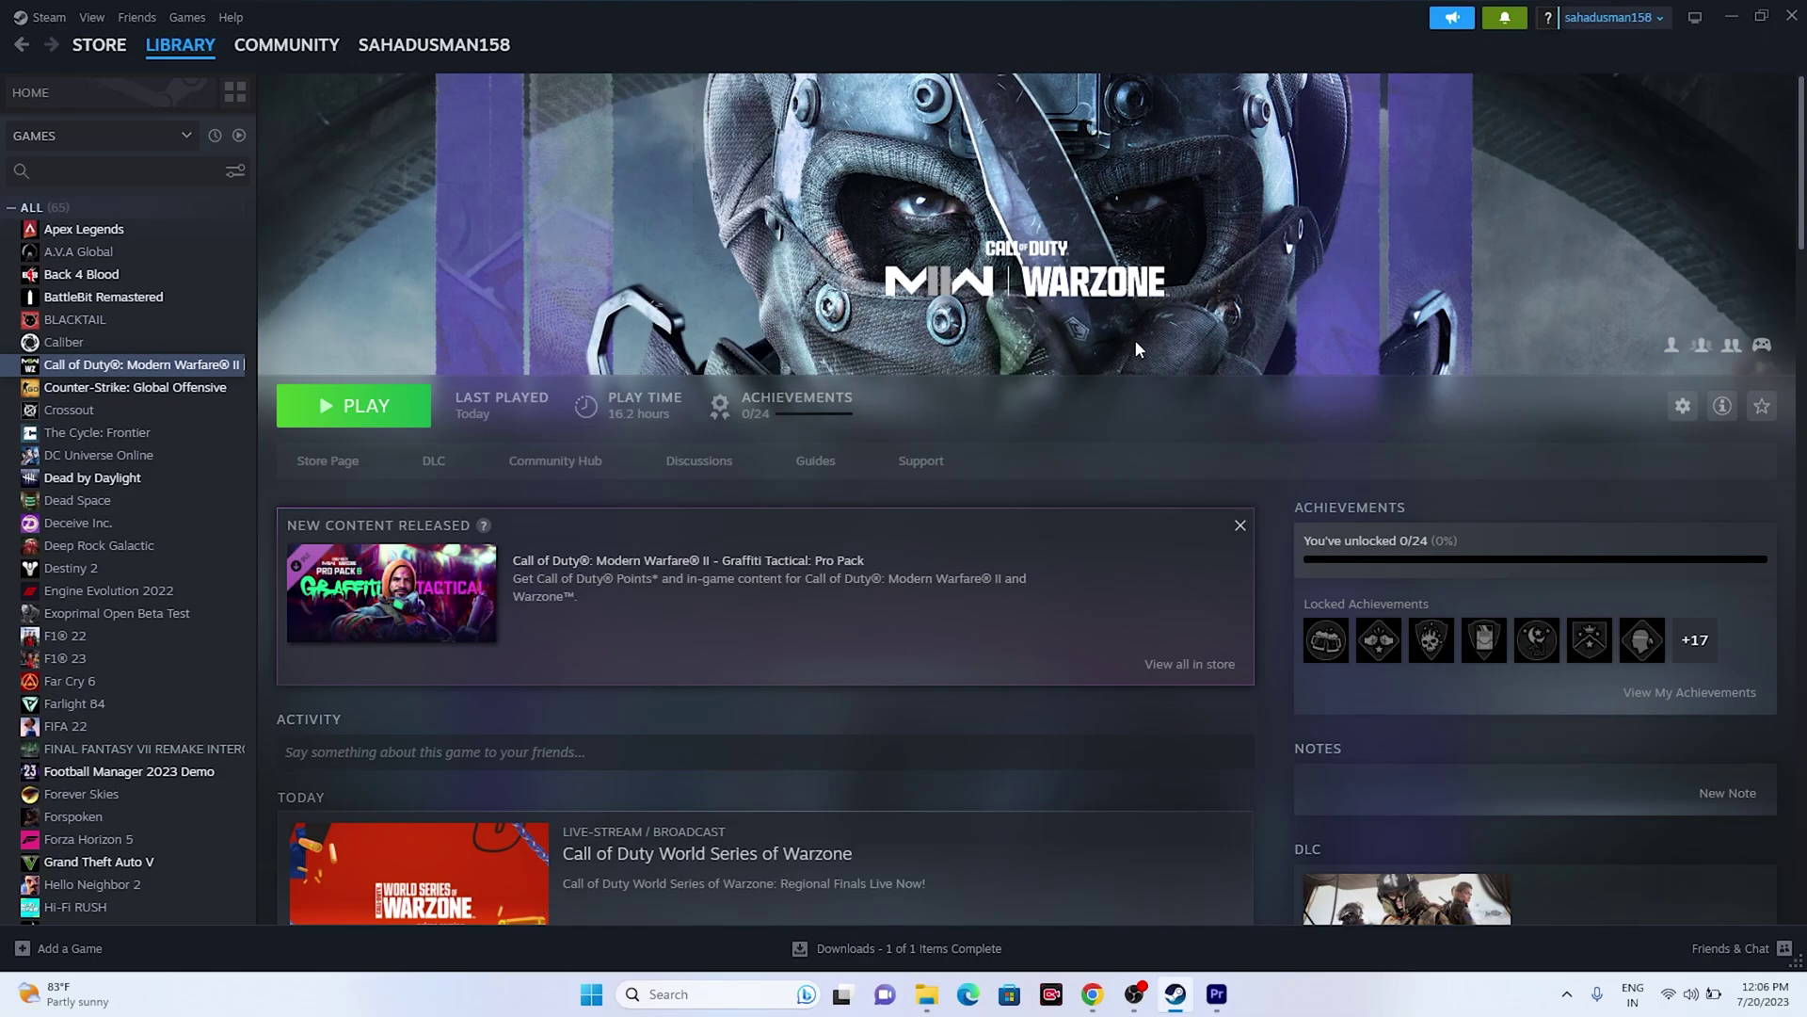
Disable all services in System Configuration with Microsoft services hidden, apply, and exit without restart.
{"action": "left_click", "coordinate": [1733, 15]}
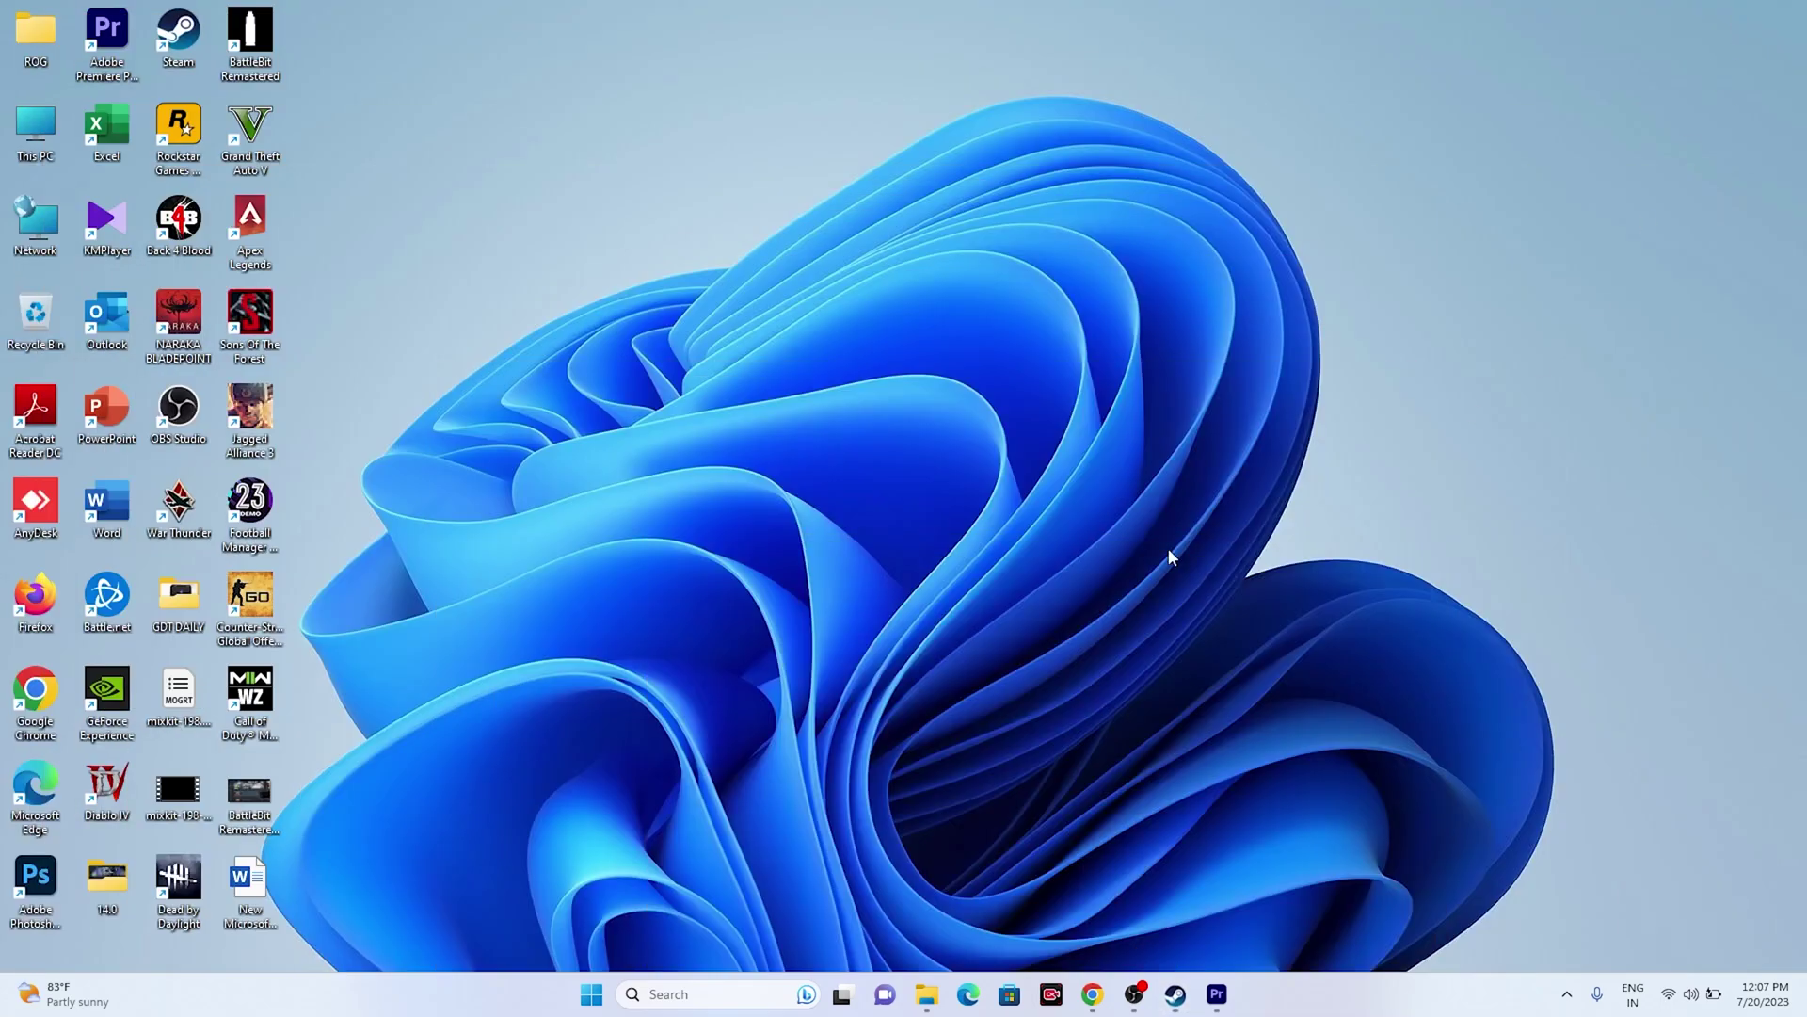
{"action": "left_click", "coordinate": [736, 992]}
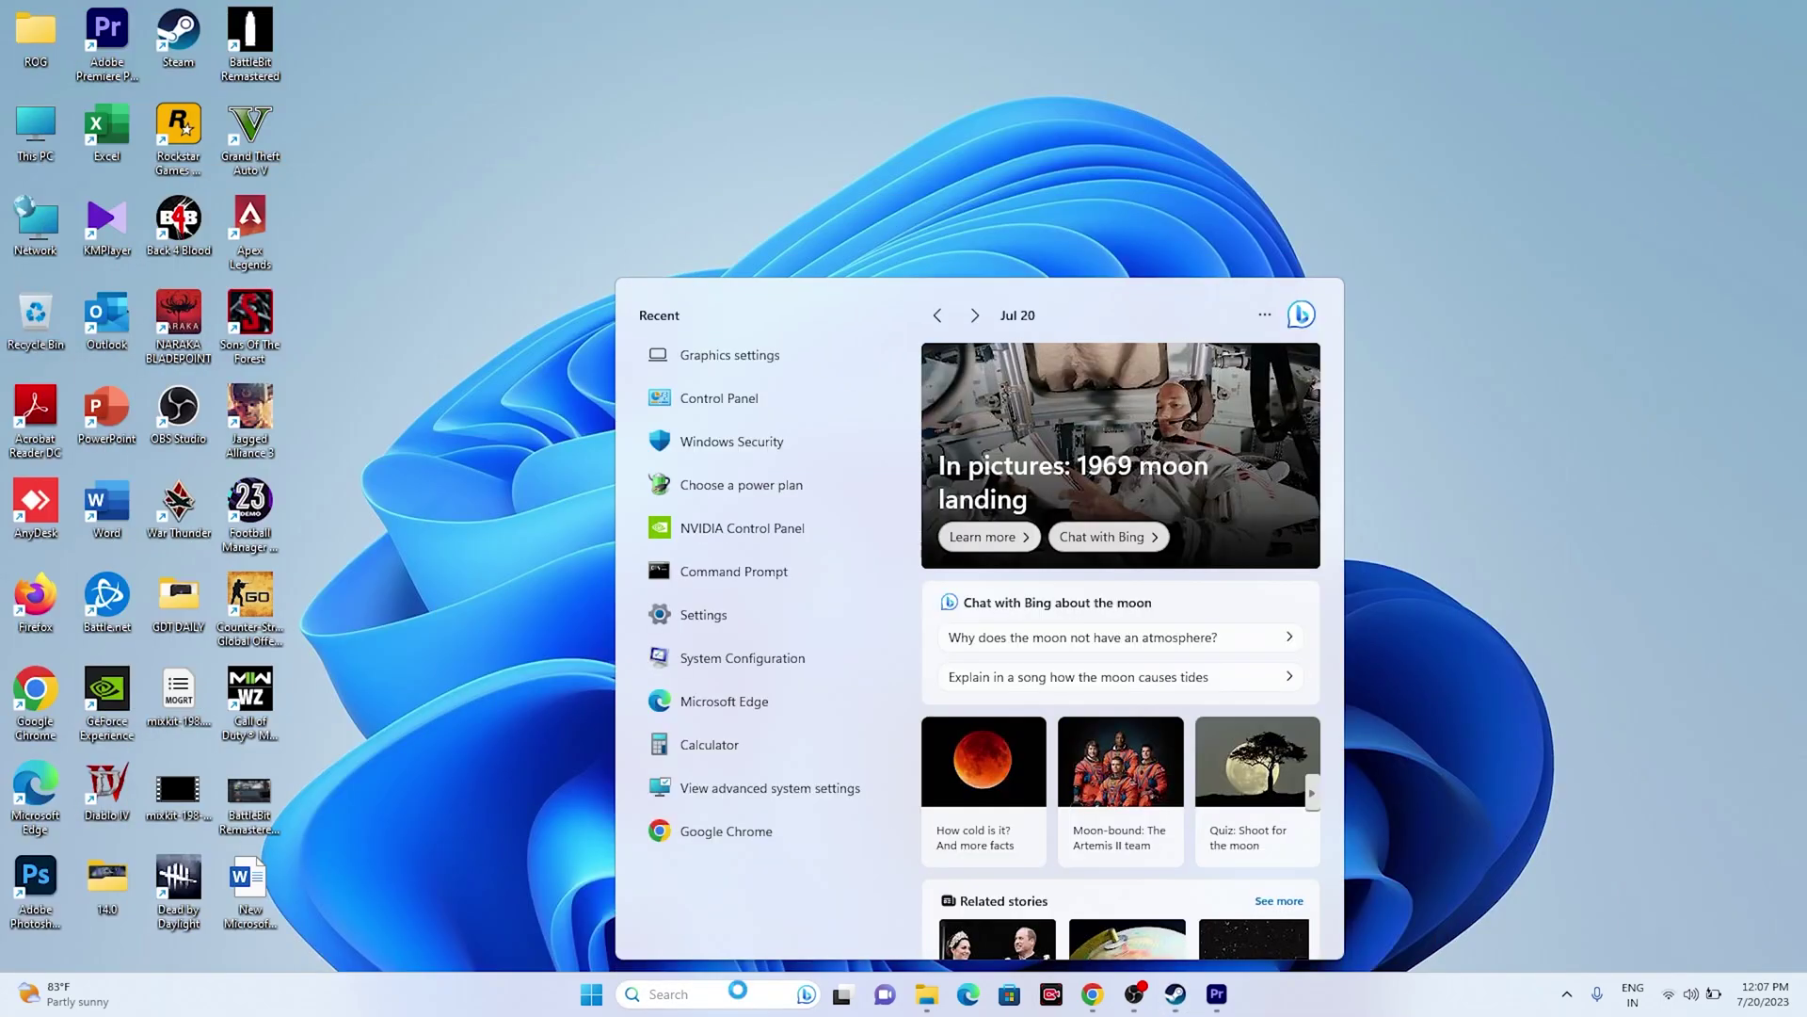
{"action": "left_click", "coordinate": [782, 659]}
{"action": "left_click", "coordinate": [753, 349]}
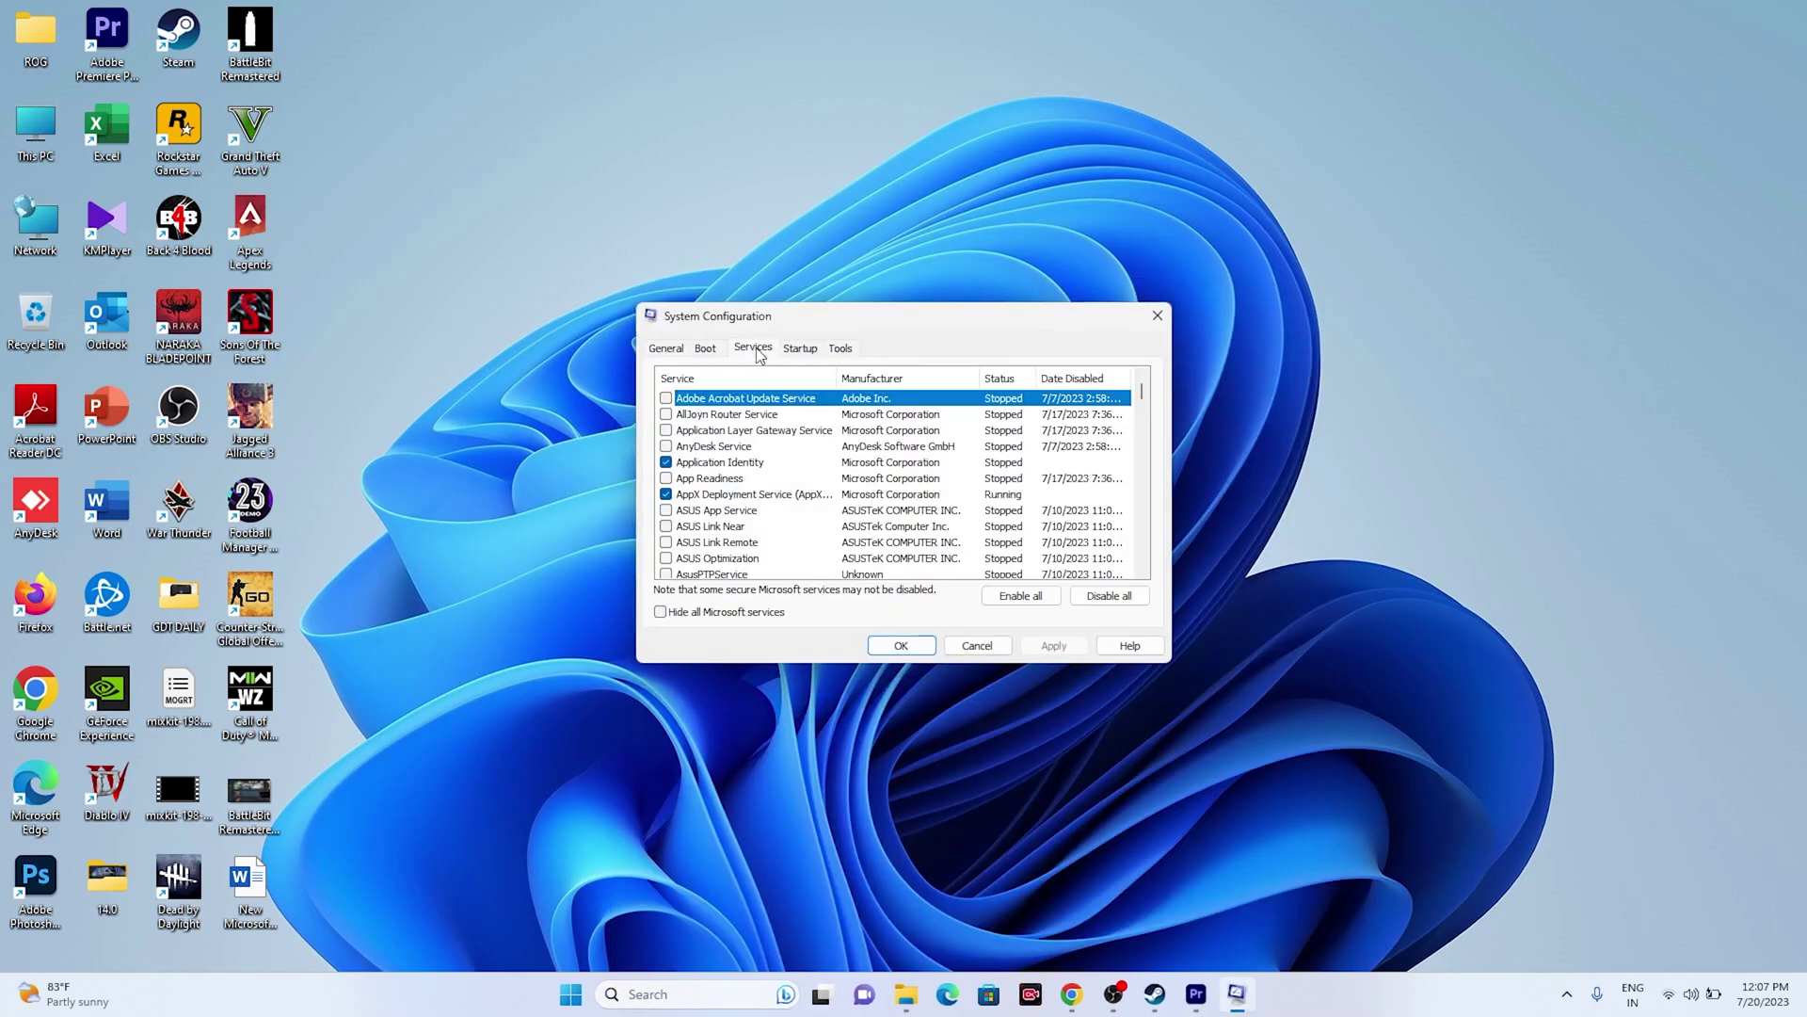
{"action": "left_click", "coordinate": [1120, 600]}
{"action": "left_click", "coordinate": [720, 612]}
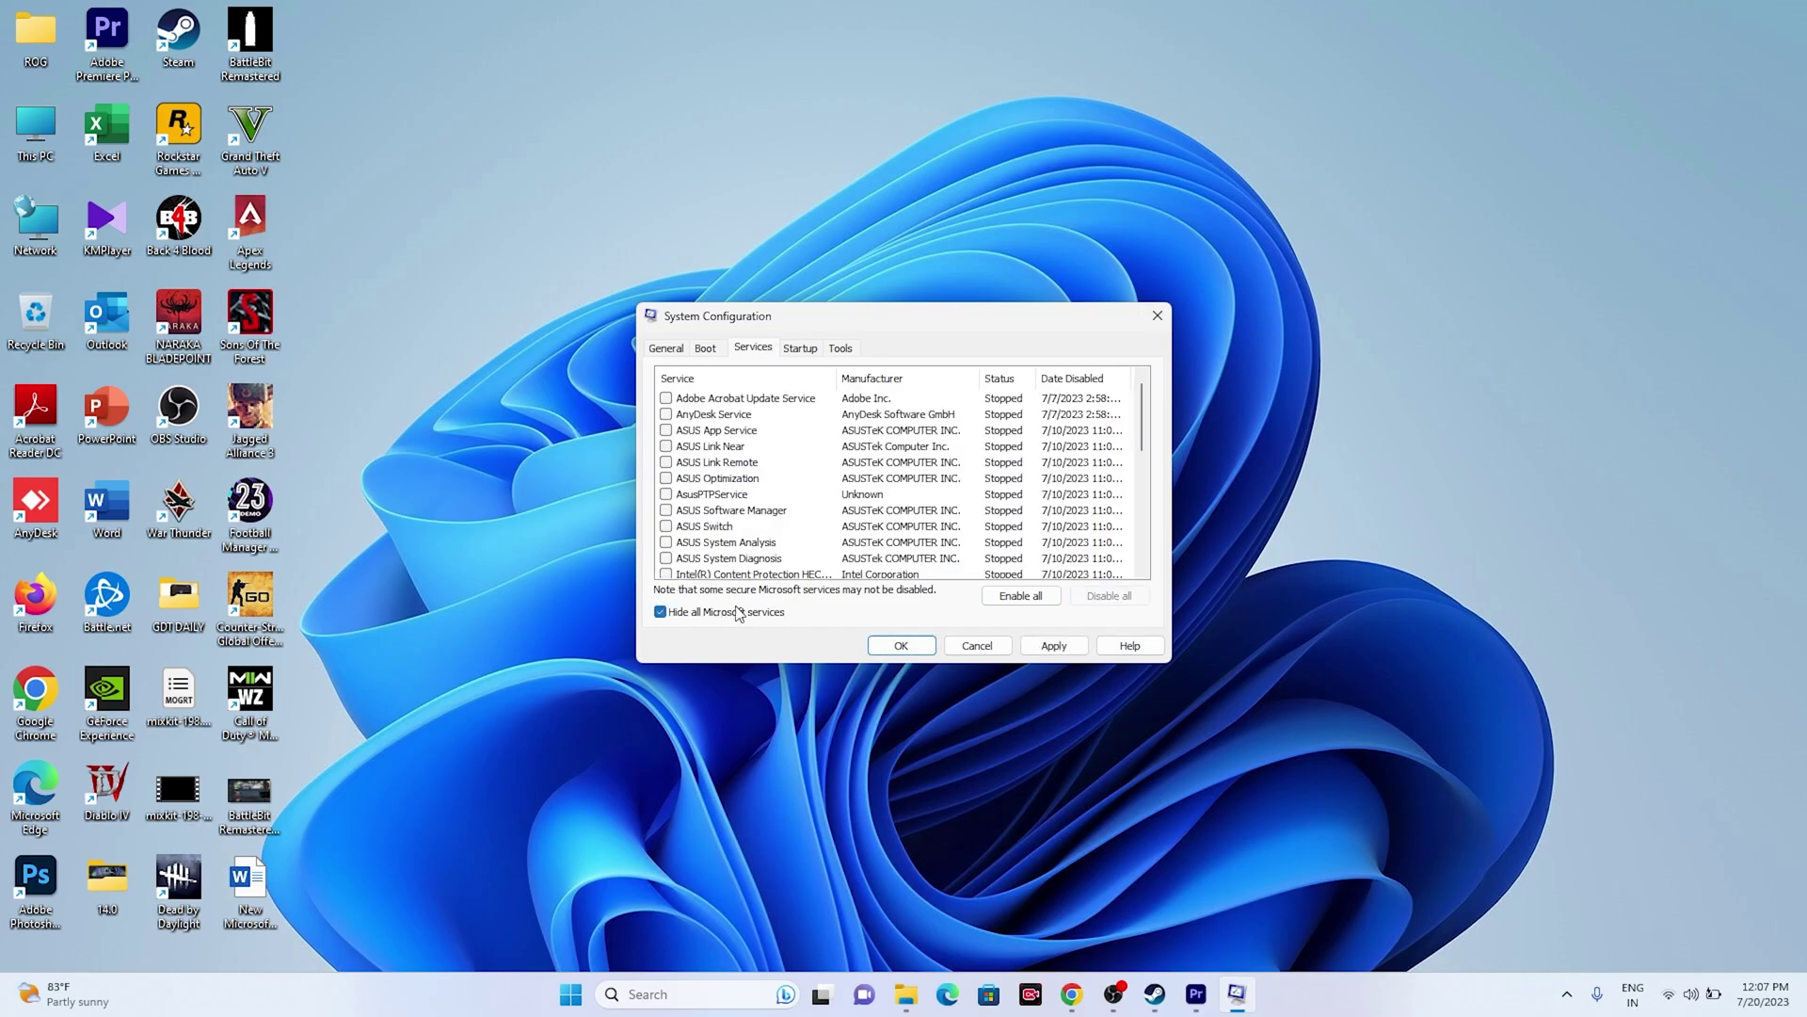
{"action": "left_click", "coordinate": [1051, 646]}
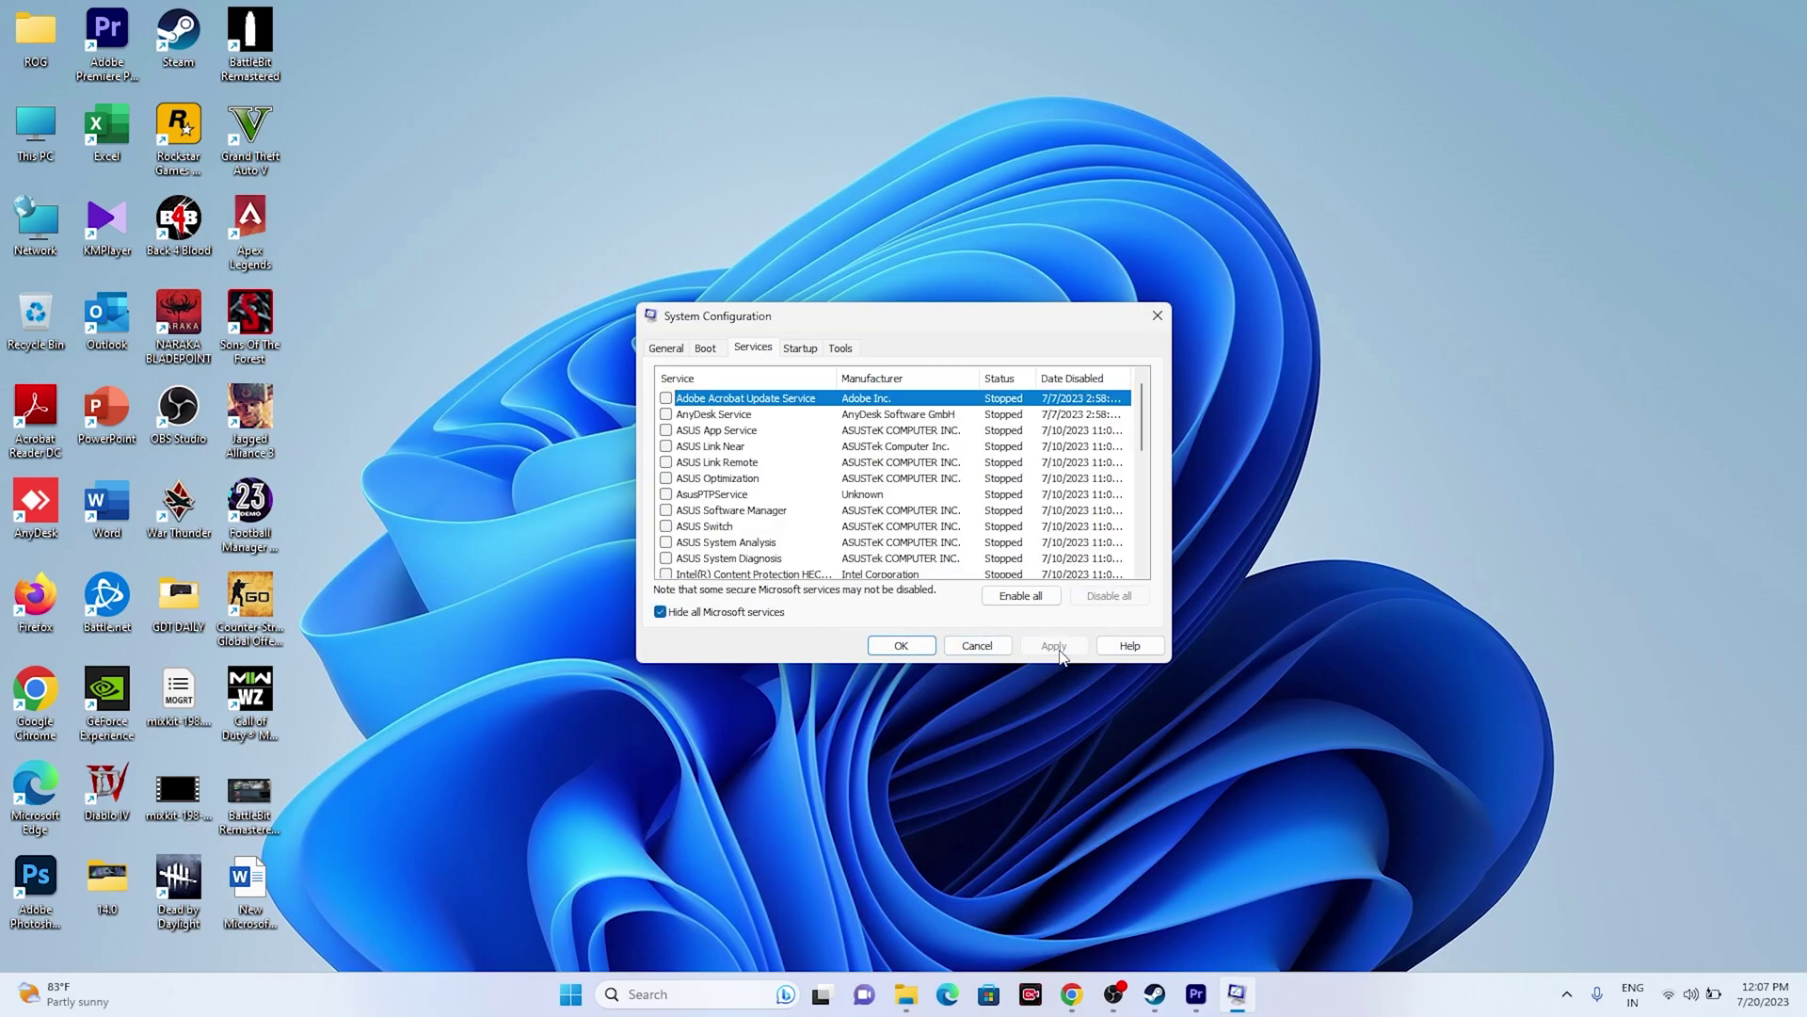
{"action": "left_click", "coordinate": [904, 646]}
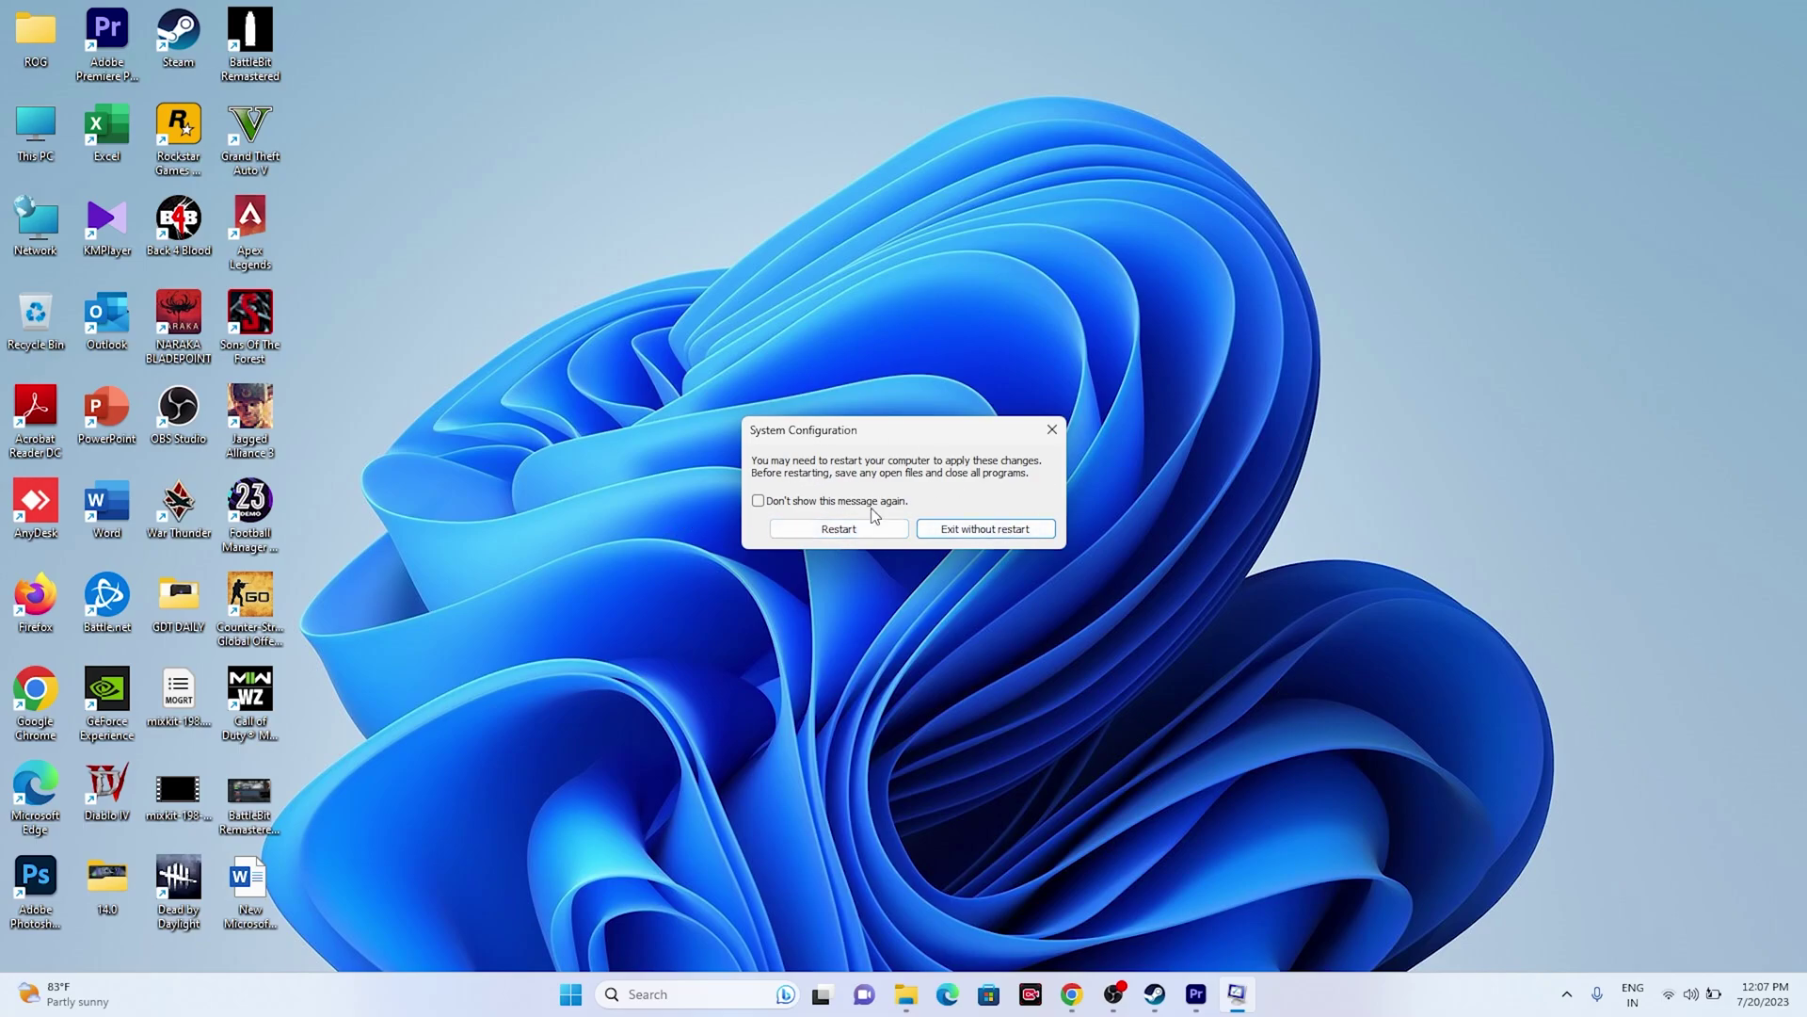
{"action": "left_click", "coordinate": [945, 531]}
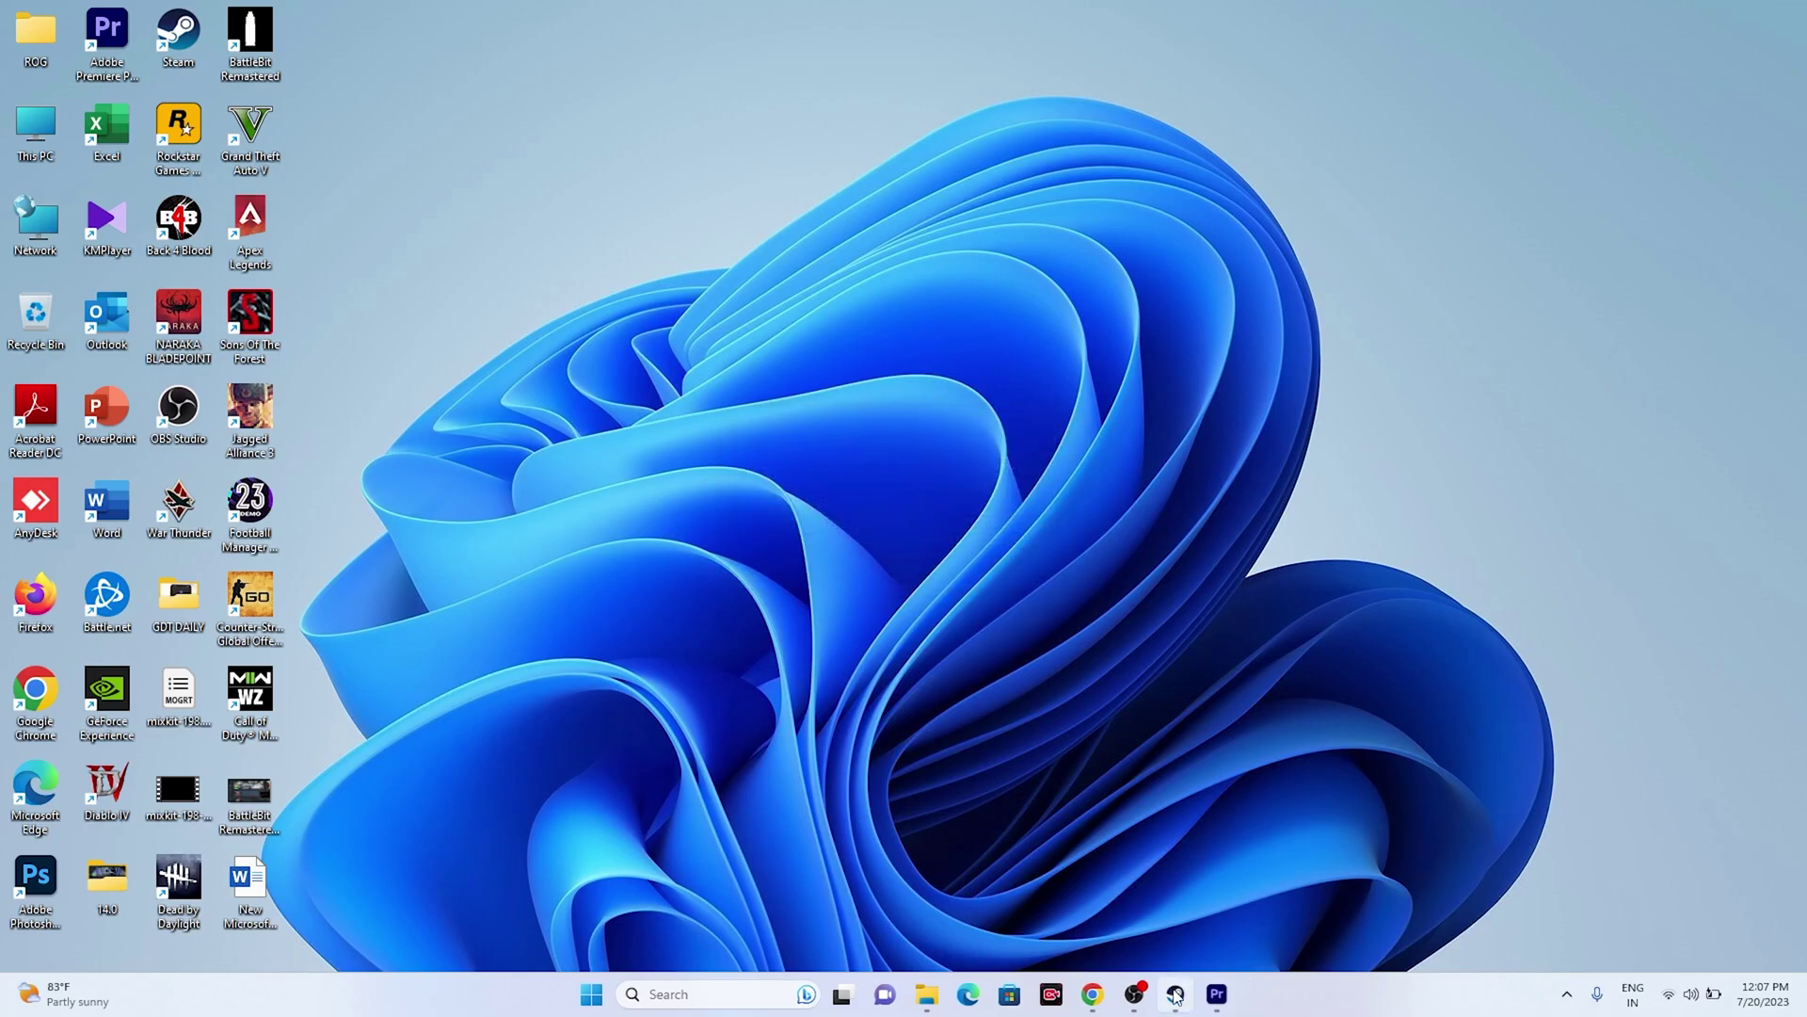
Show Steam's Warzone library page, check the game's Manage menu, then minimise Steam.
{"action": "left_click", "coordinate": [1175, 994]}
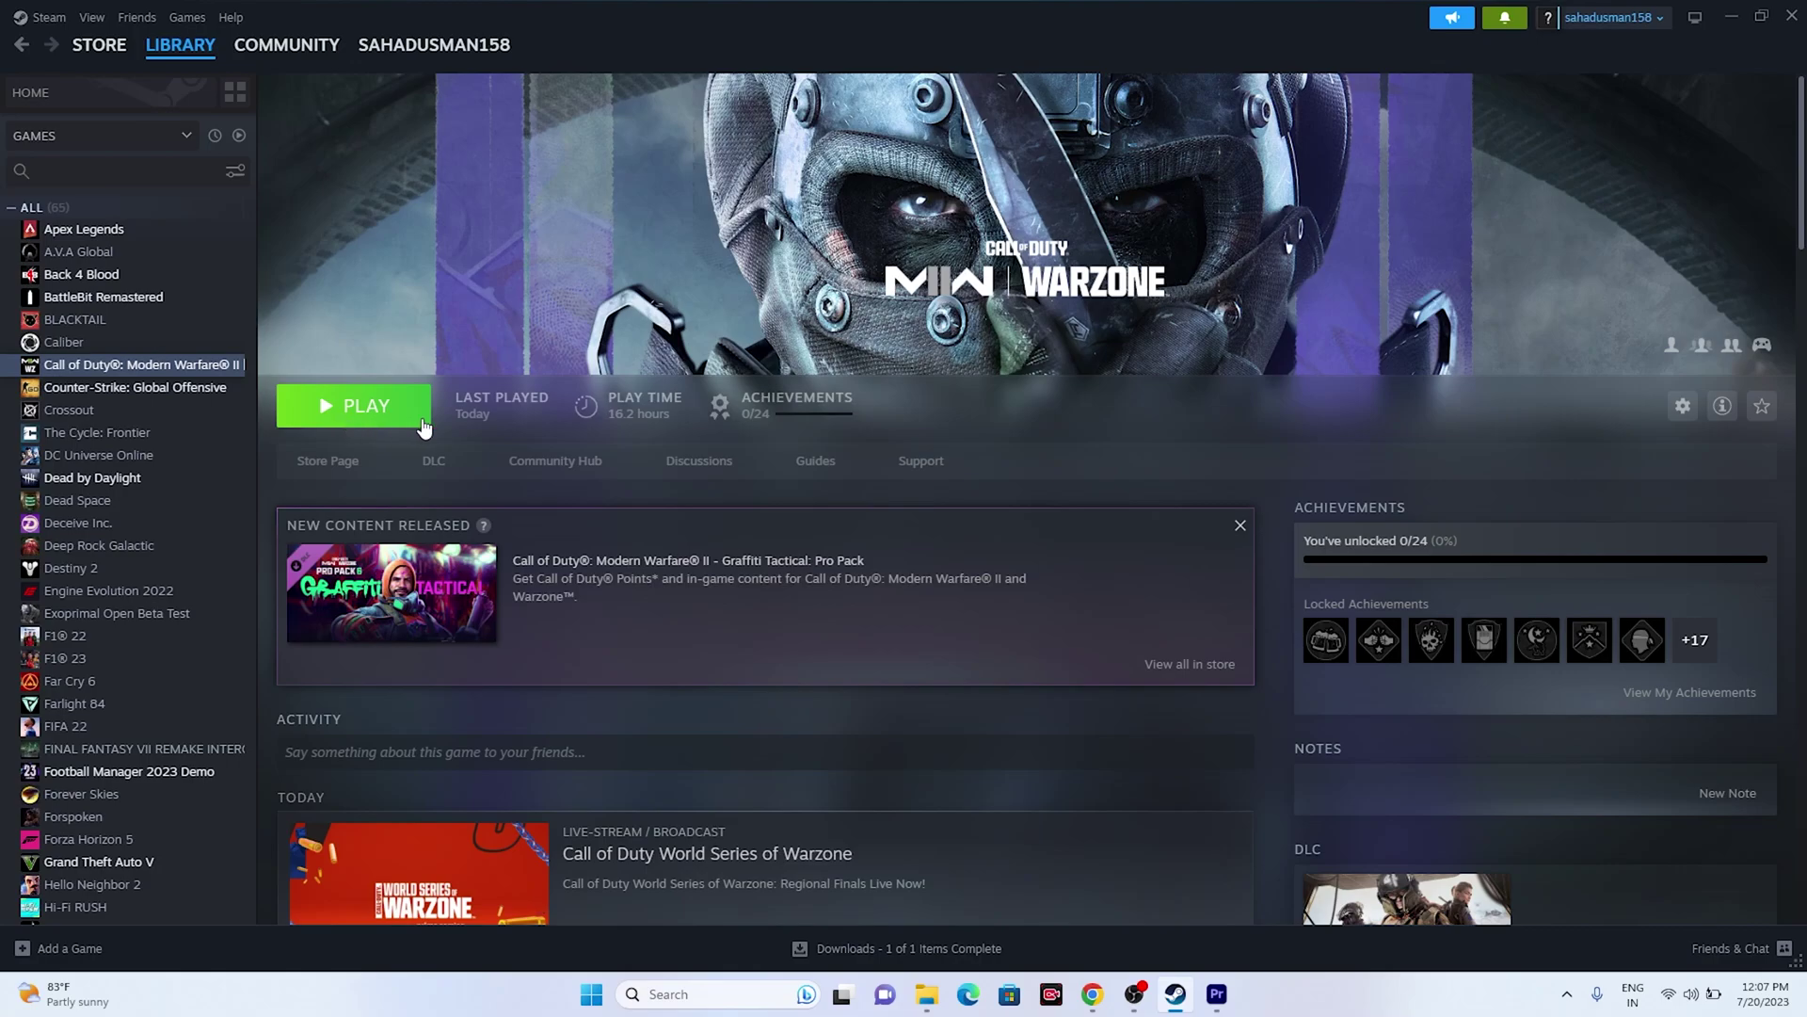
{"action": "right_click", "coordinate": [137, 376]}
{"action": "mouse_move", "coordinate": [179, 482]}
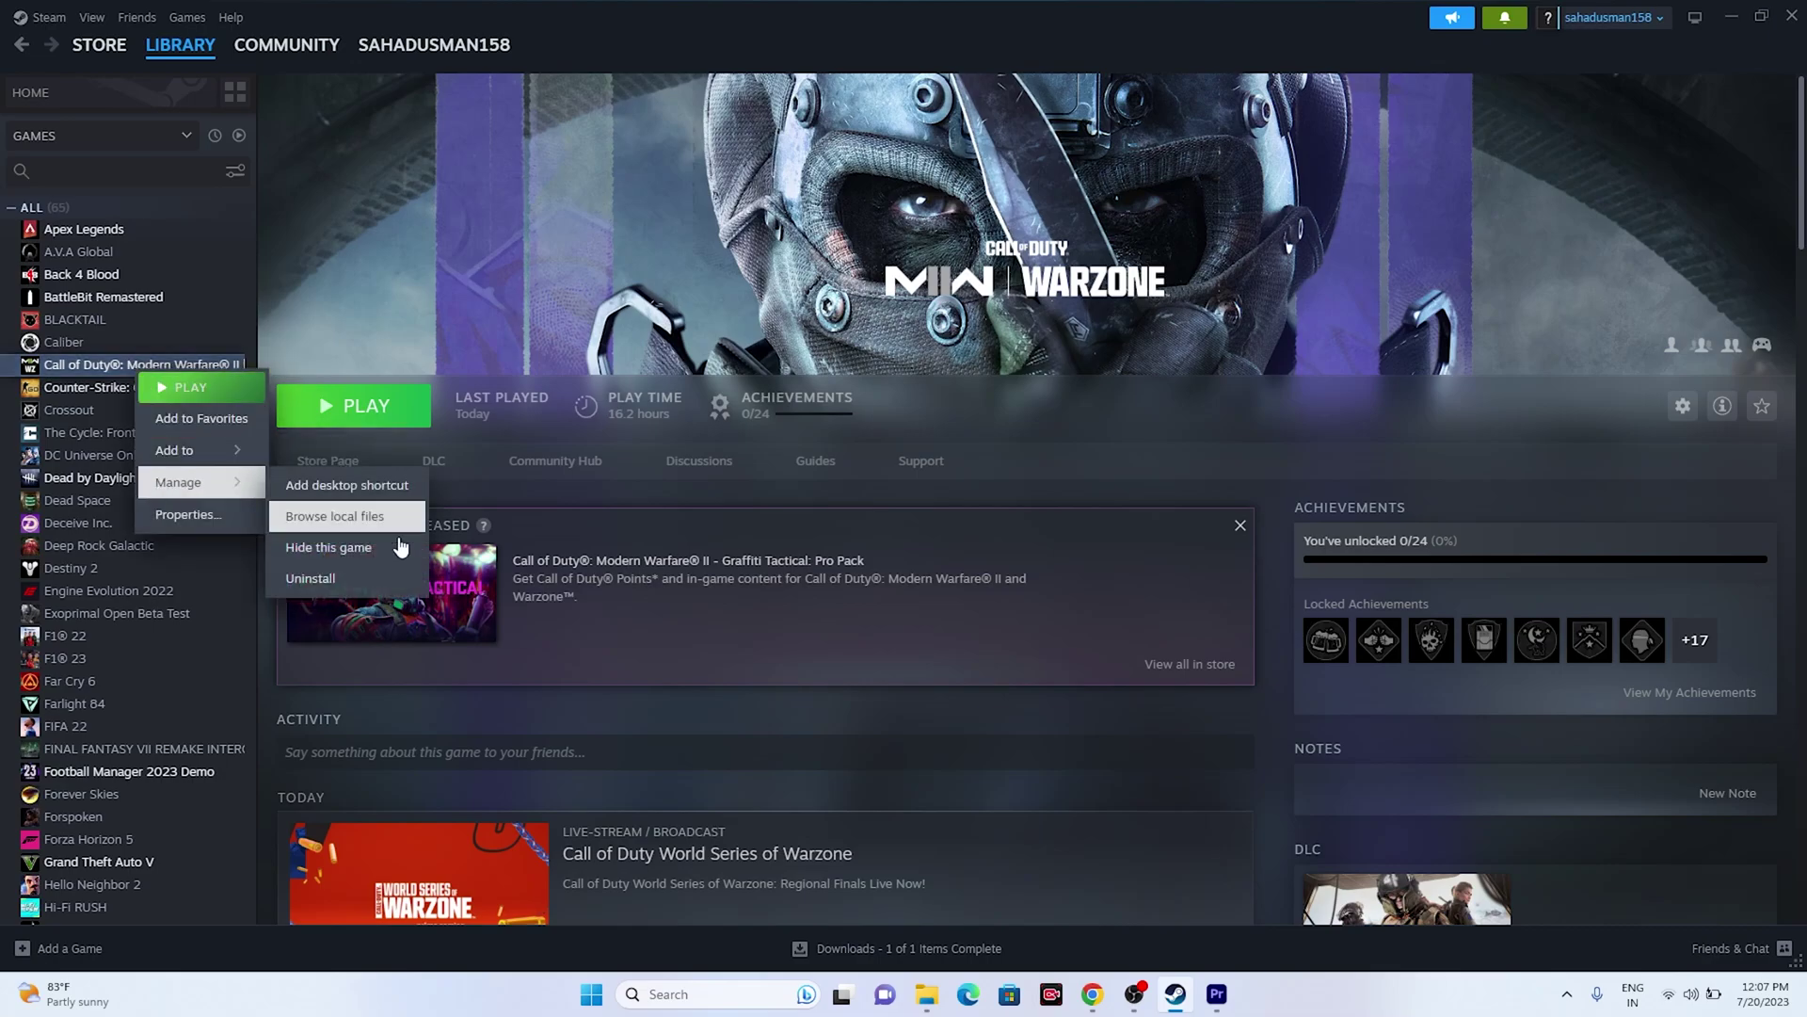
{"action": "left_click", "coordinate": [1225, 405]}
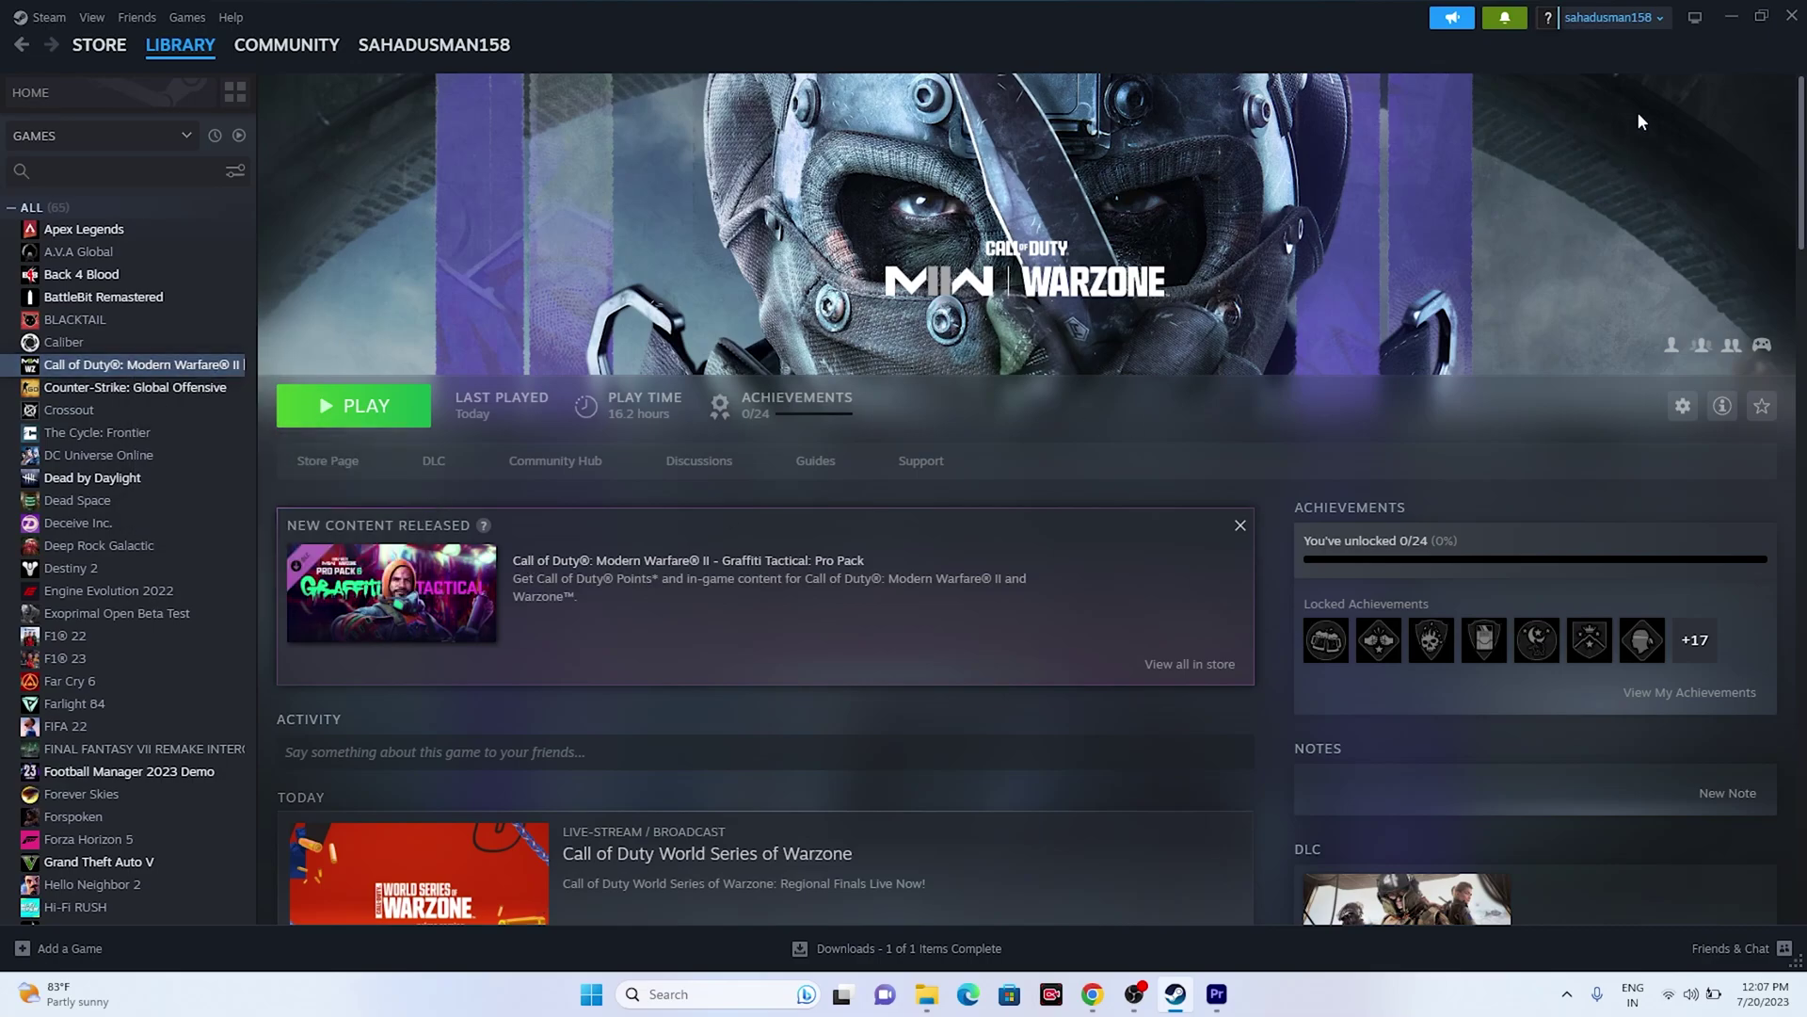
{"action": "left_click", "coordinate": [1731, 16]}
{"action": "left_click", "coordinate": [926, 994]}
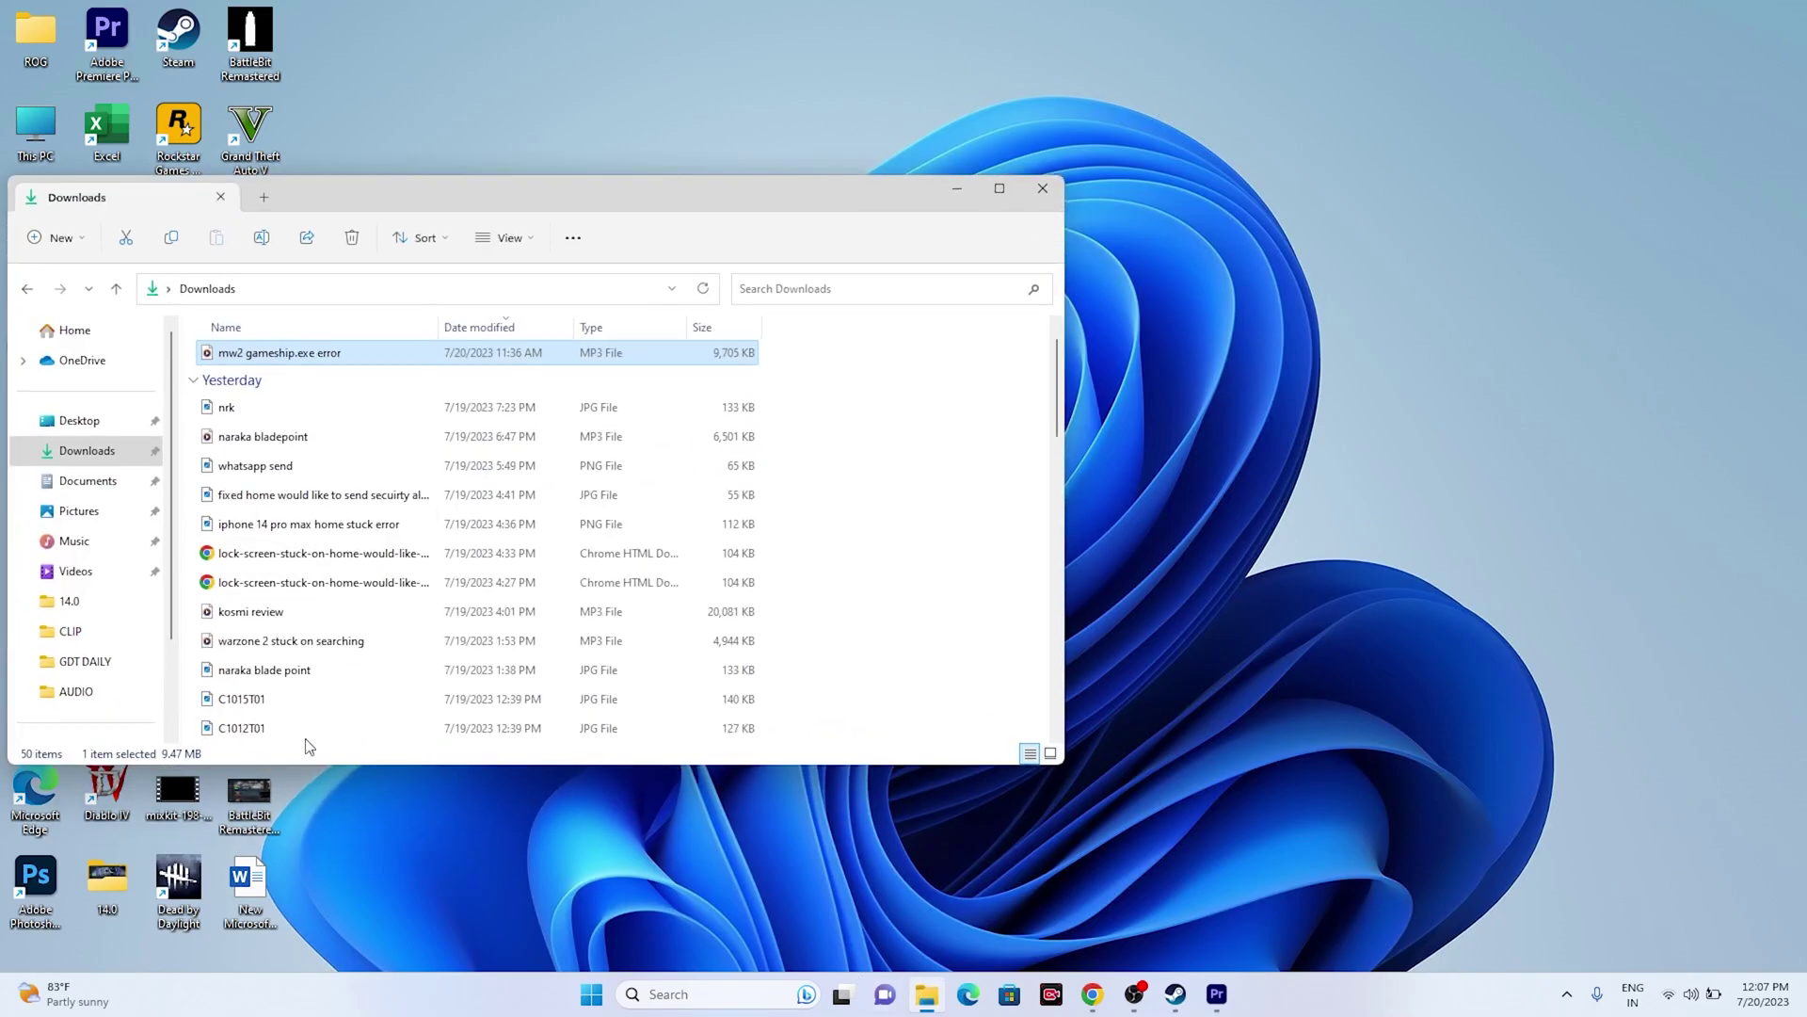
{"action": "scroll", "coordinate": [93, 429], "scroll_direction": "down", "scroll_amount": 2}
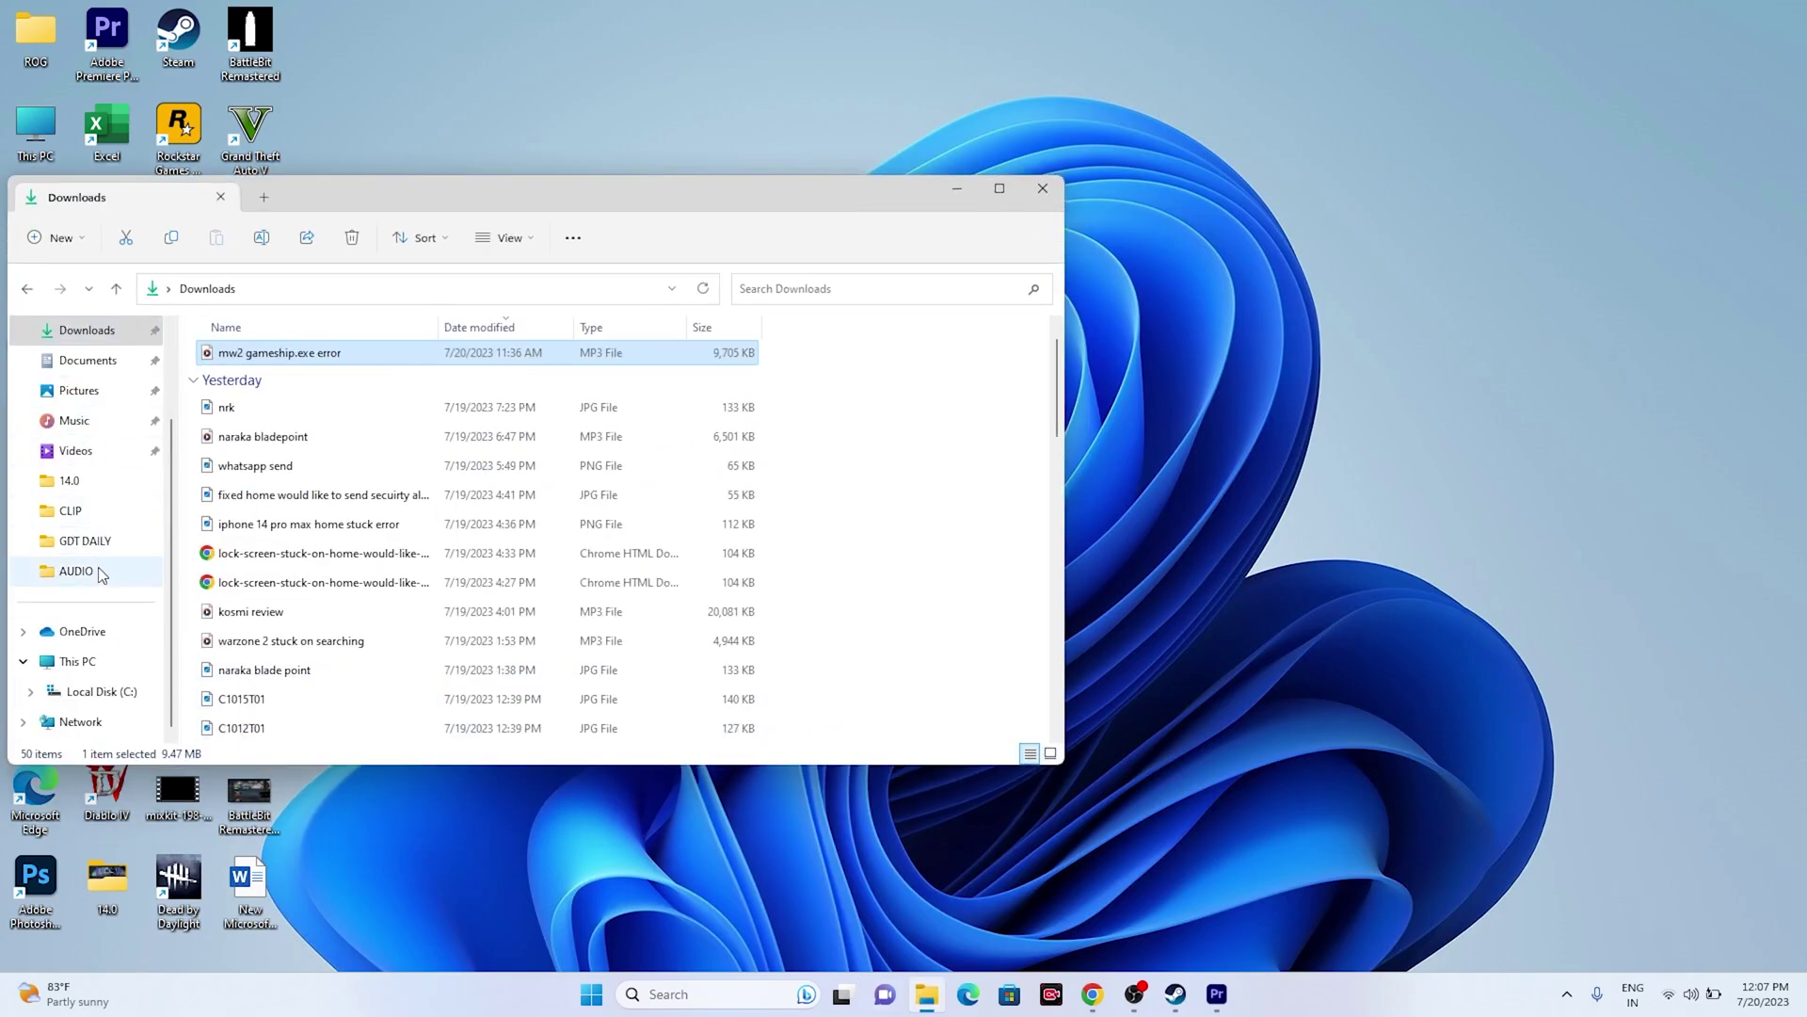
{"action": "left_click", "coordinate": [94, 663]}
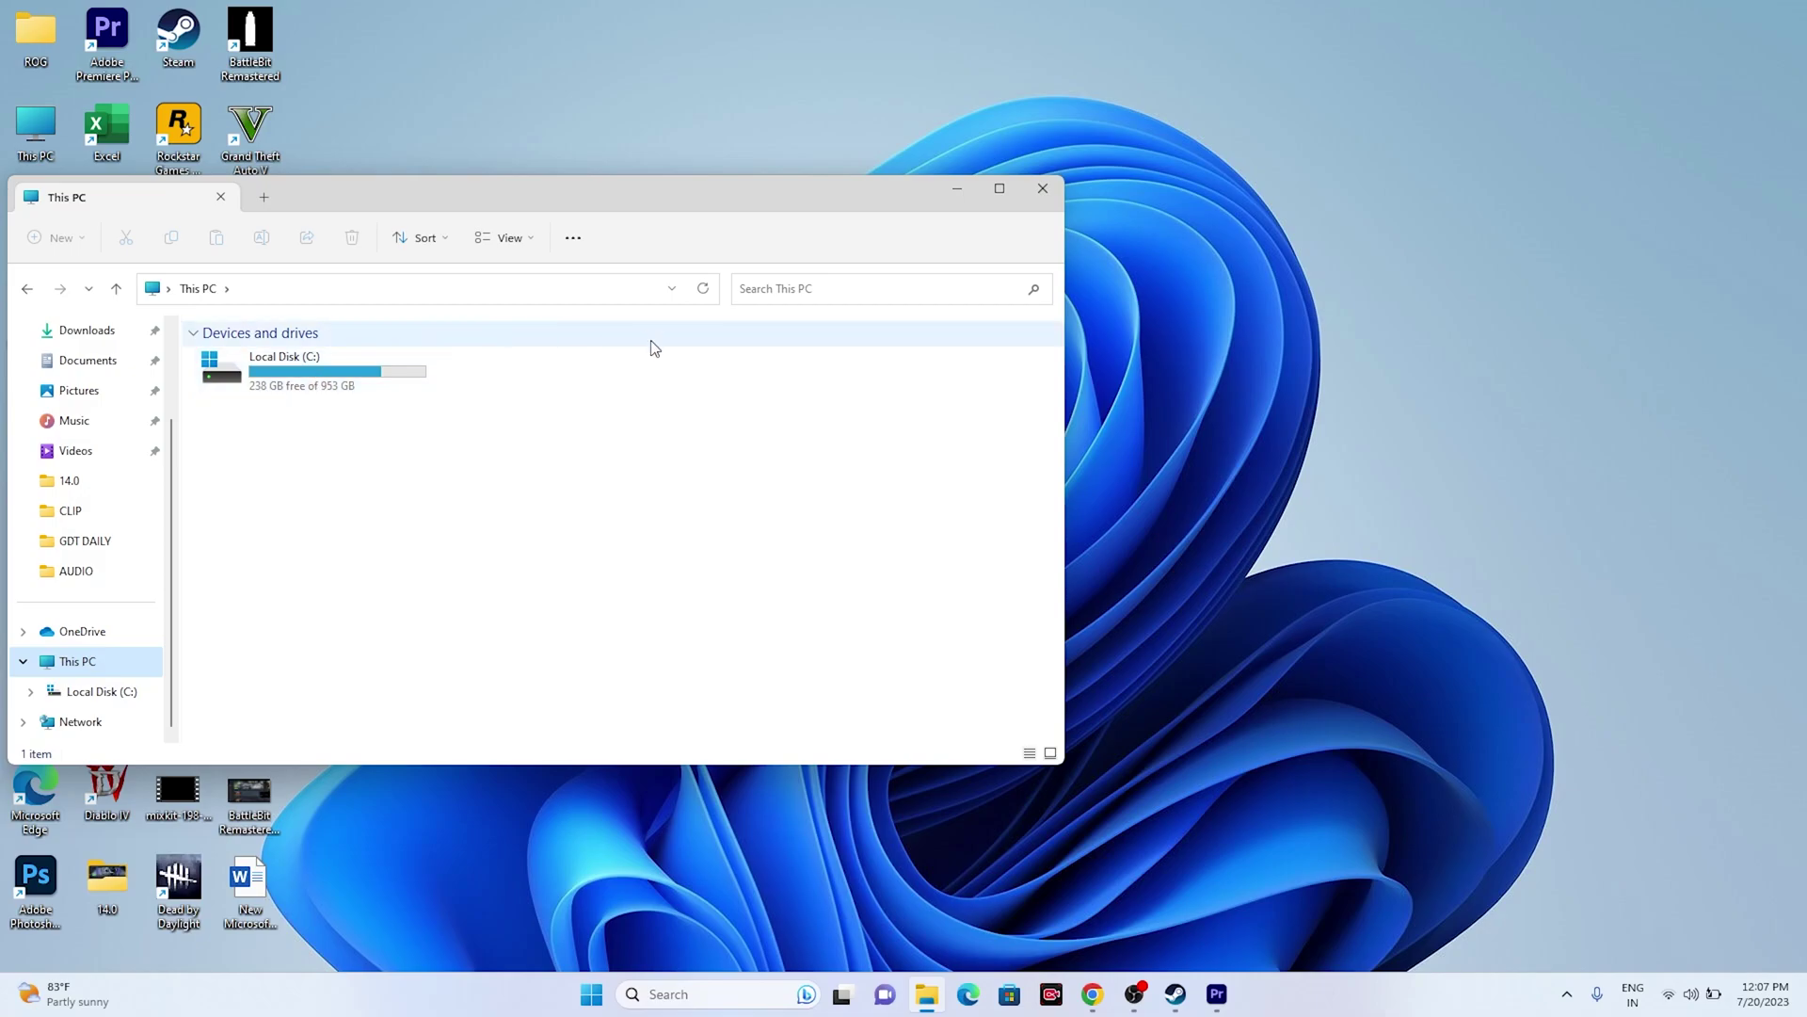
{"action": "left_click", "coordinate": [1043, 191]}
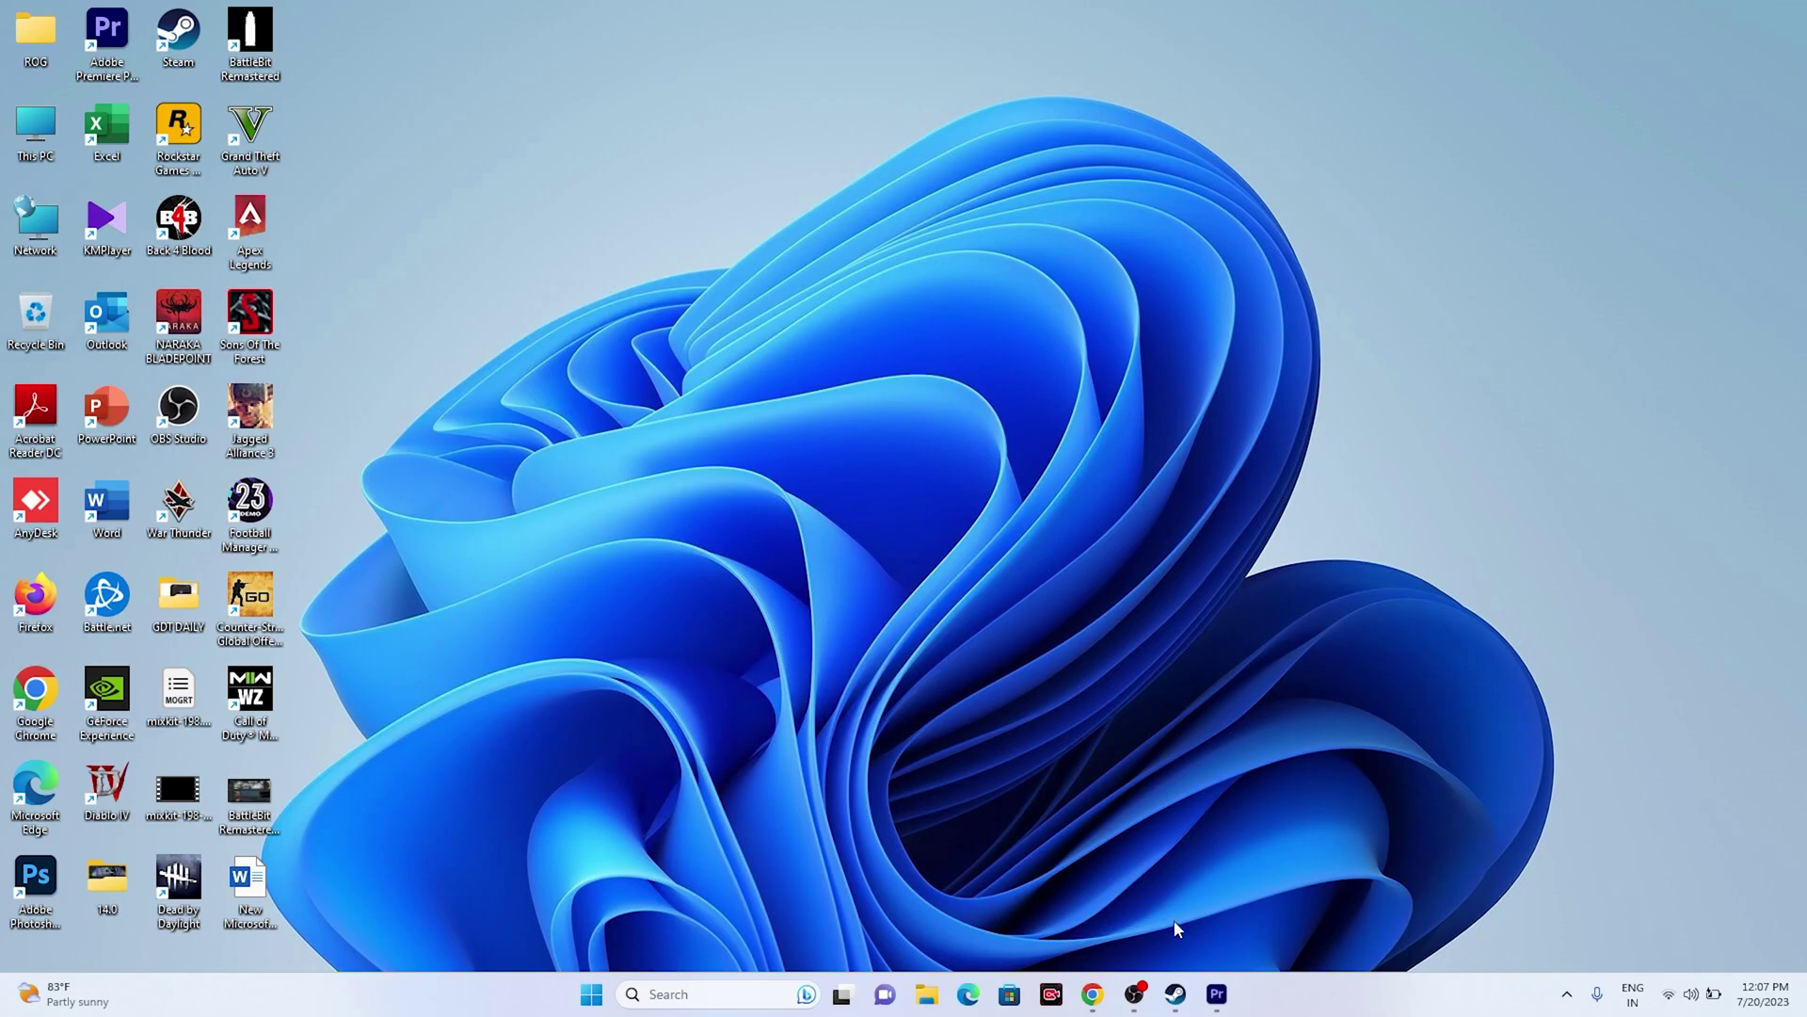
{"action": "left_click", "coordinate": [1176, 994]}
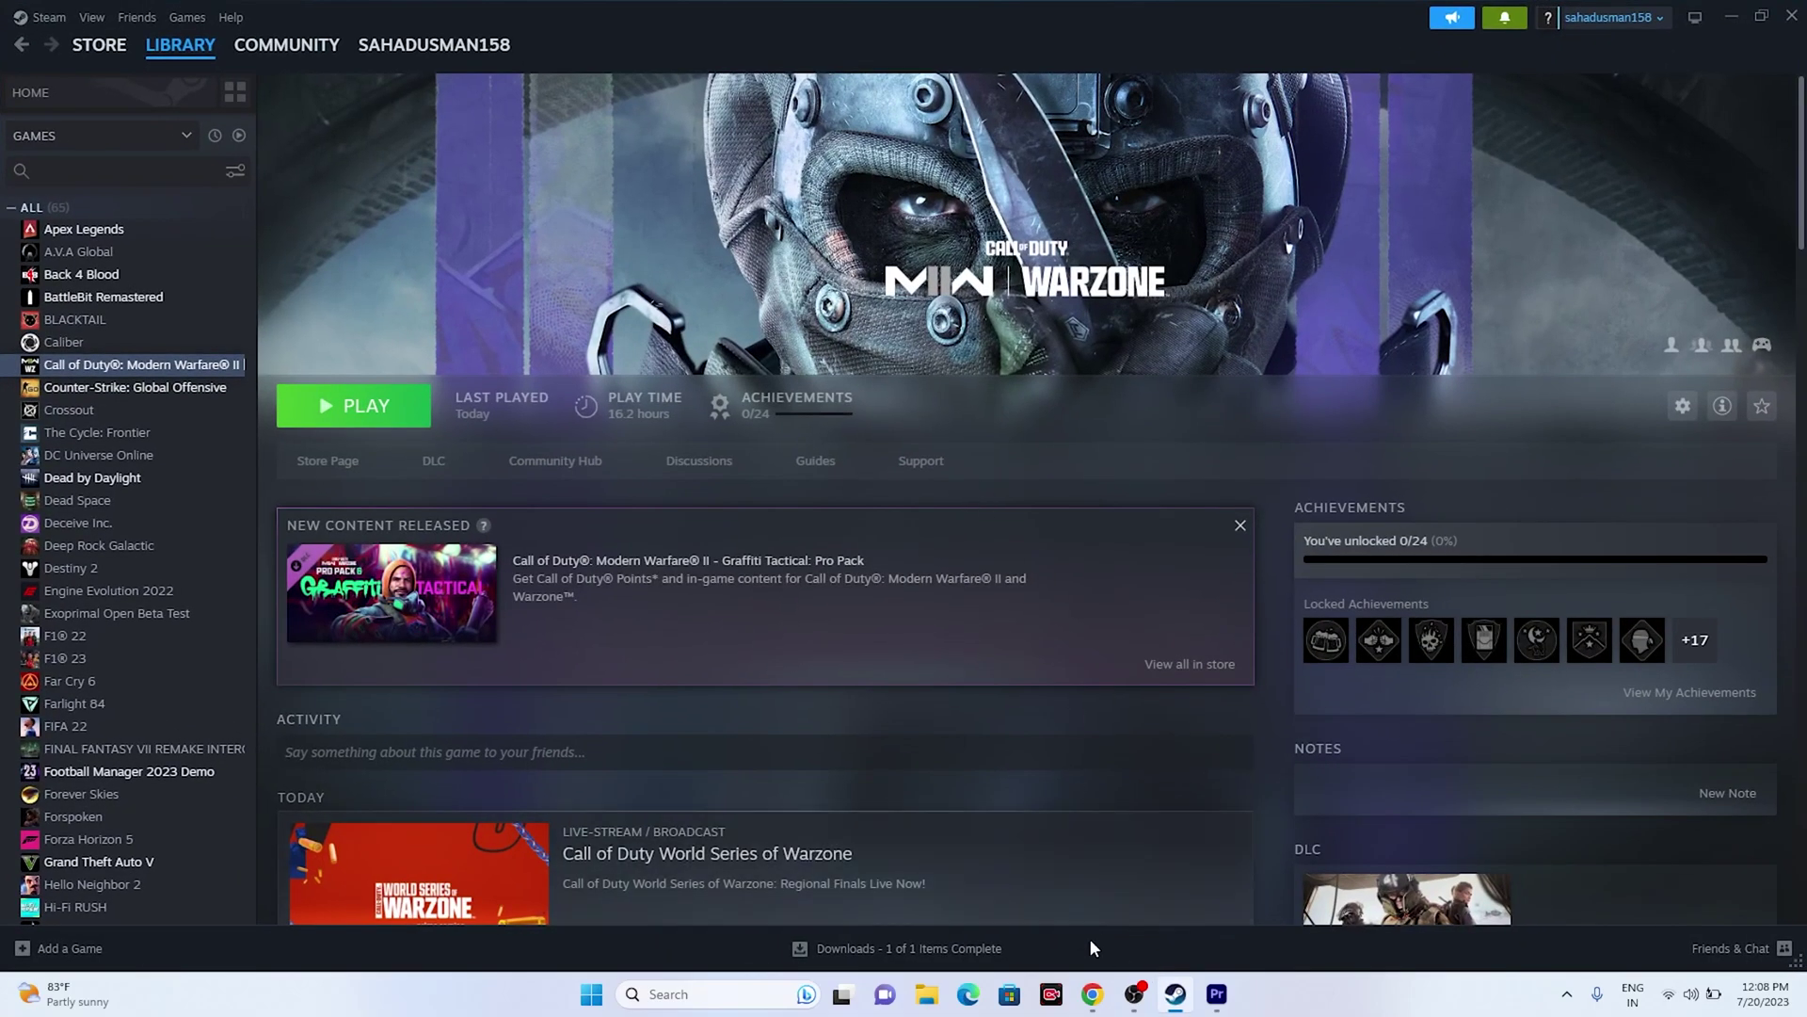
Highlight the GeForce Game Ready Driver version 536.67 in NVIDIA's driver results.
{"action": "left_click", "coordinate": [1092, 995]}
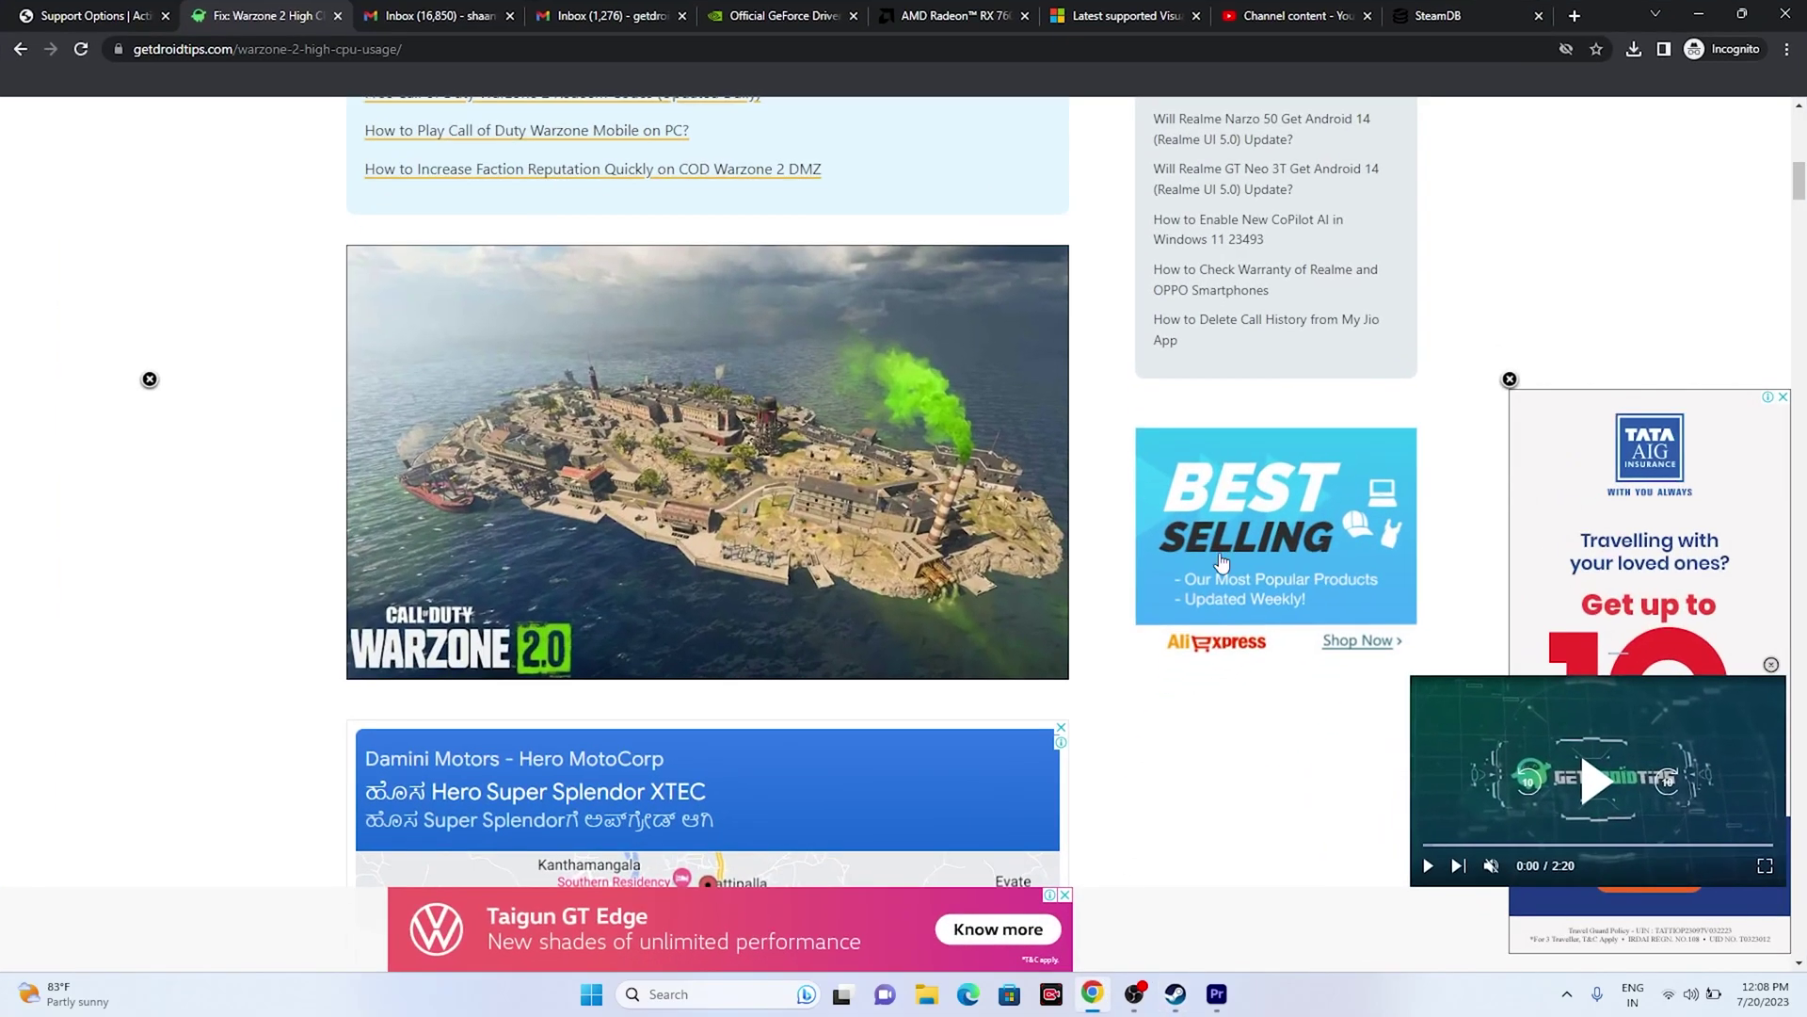
{"action": "left_click", "coordinate": [806, 8]}
{"action": "scroll", "coordinate": [1451, 395], "scroll_direction": "up", "scroll_amount": 10}
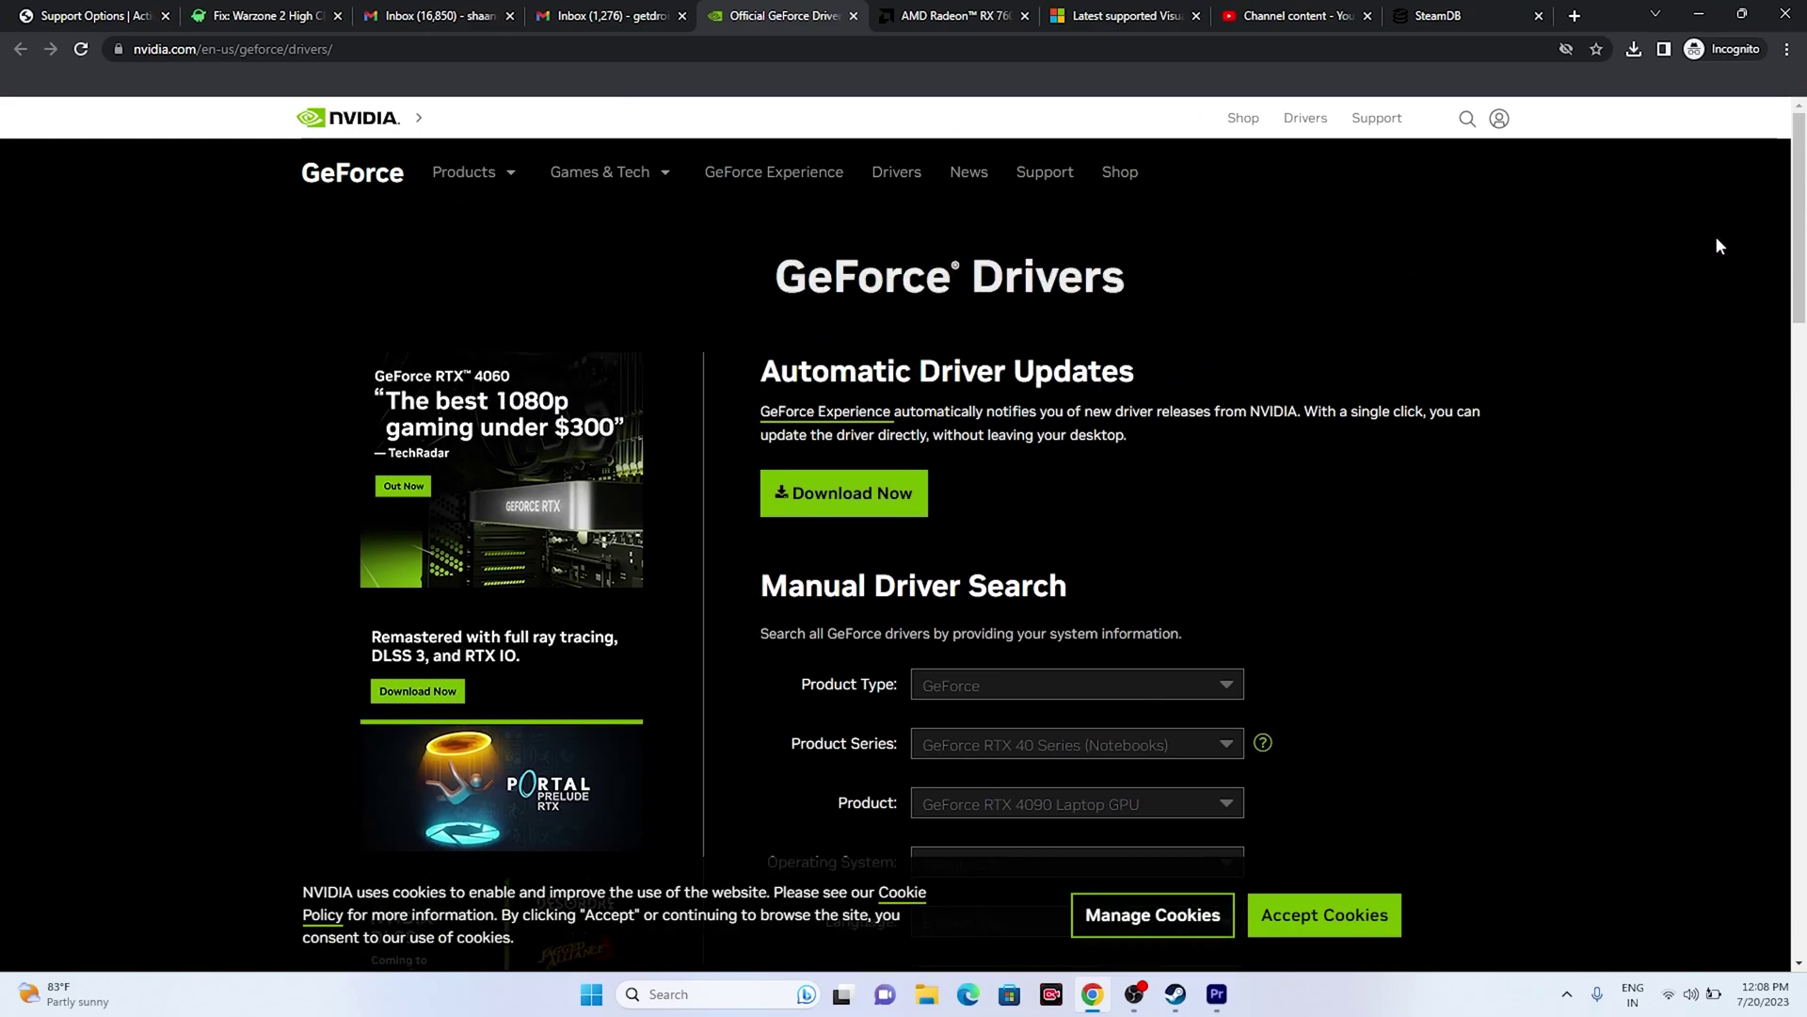
{"action": "scroll", "coordinate": [1700, 232], "scroll_direction": "down", "scroll_amount": 4}
{"action": "scroll", "coordinate": [1550, 292], "scroll_direction": "up", "scroll_amount": 3}
{"action": "scroll", "coordinate": [1551, 285], "scroll_direction": "down", "scroll_amount": 8}
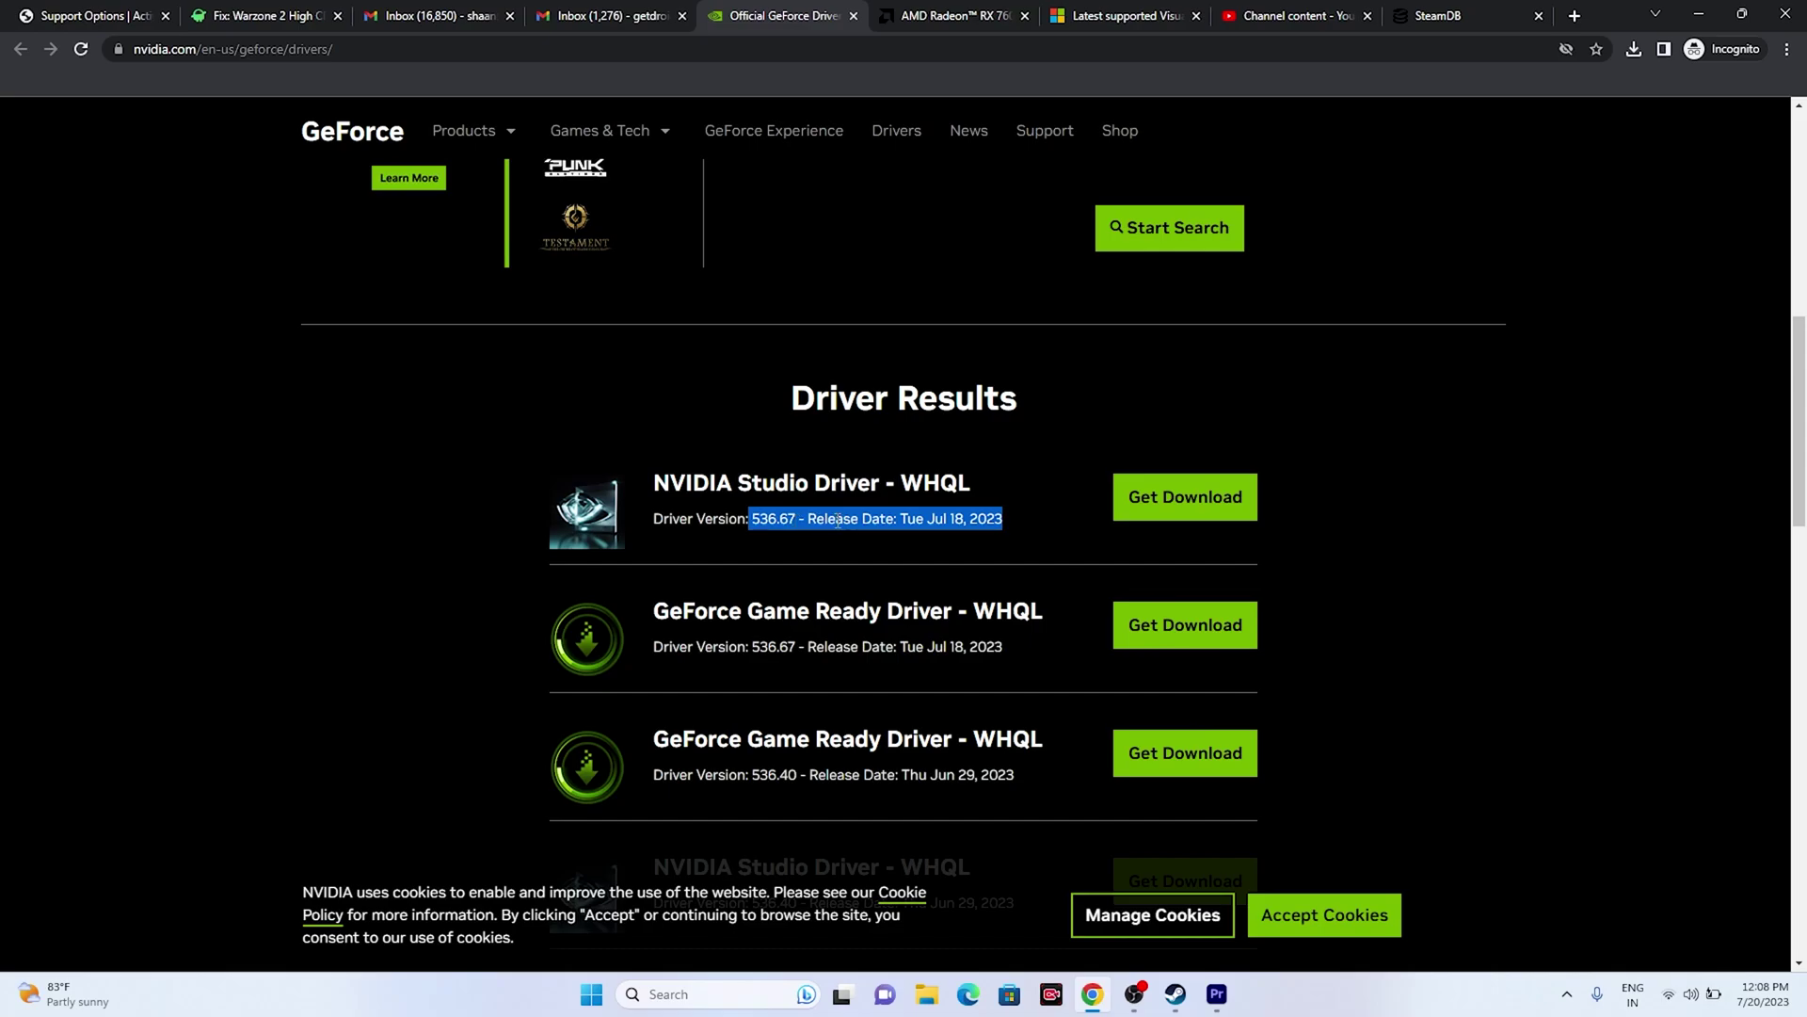
{"action": "left_click", "coordinate": [959, 655]}
{"action": "left_click_drag", "start_coordinate": [653, 608], "coordinate": [828, 650]}
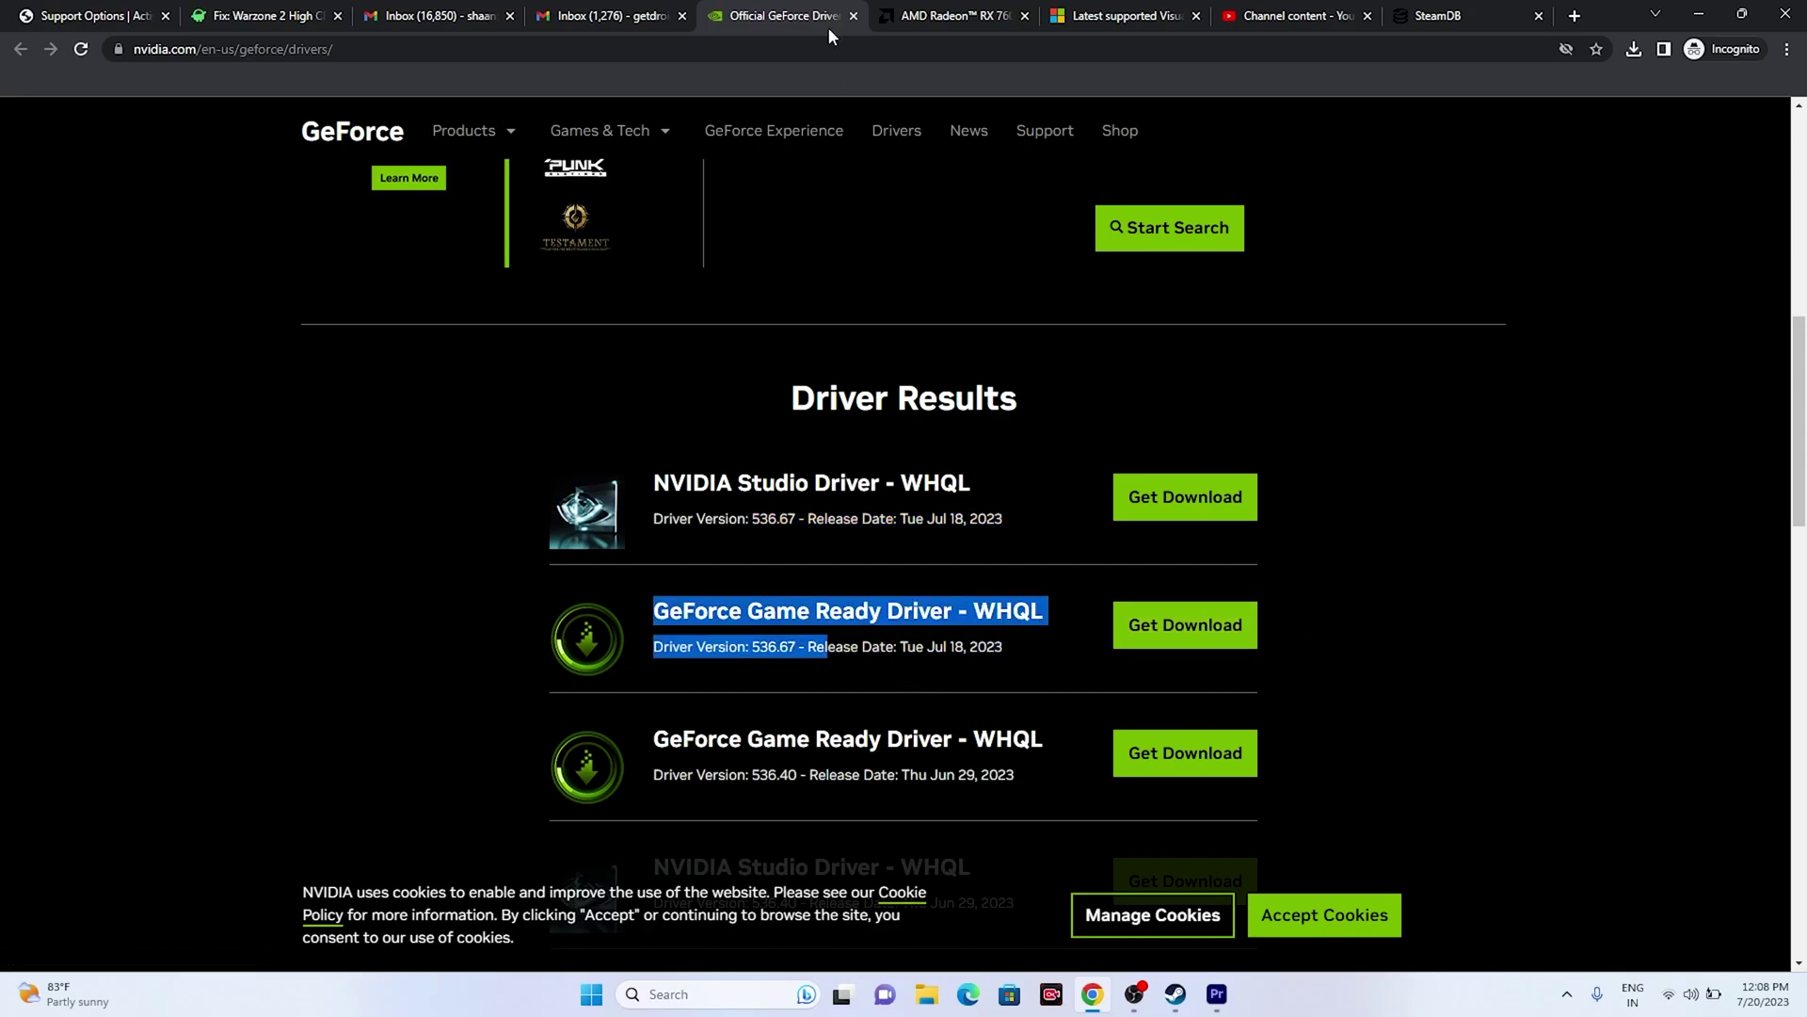
{"action": "left_click", "coordinate": [947, 15]}
Open AMD's Radeon RX 7600S drivers and support page, then minimize Chrome to reveal Steam.
{"action": "left_click", "coordinate": [20, 49]}
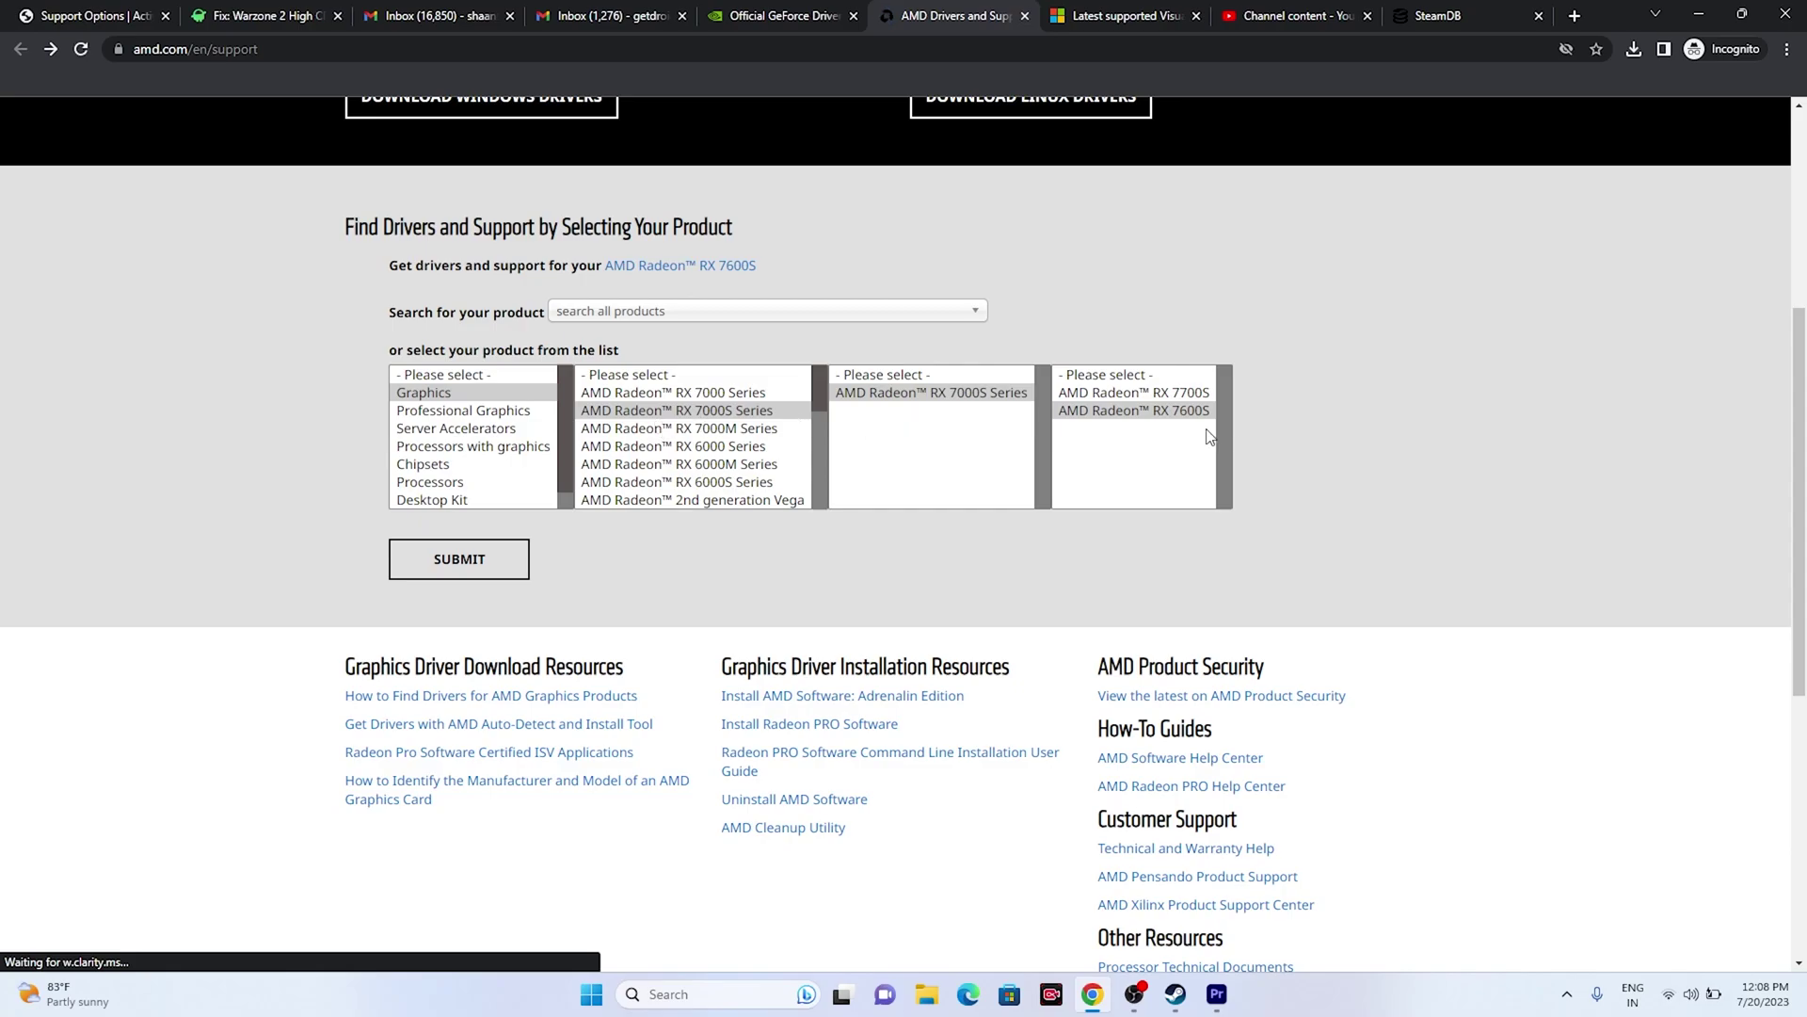
{"action": "left_click", "coordinate": [466, 562]}
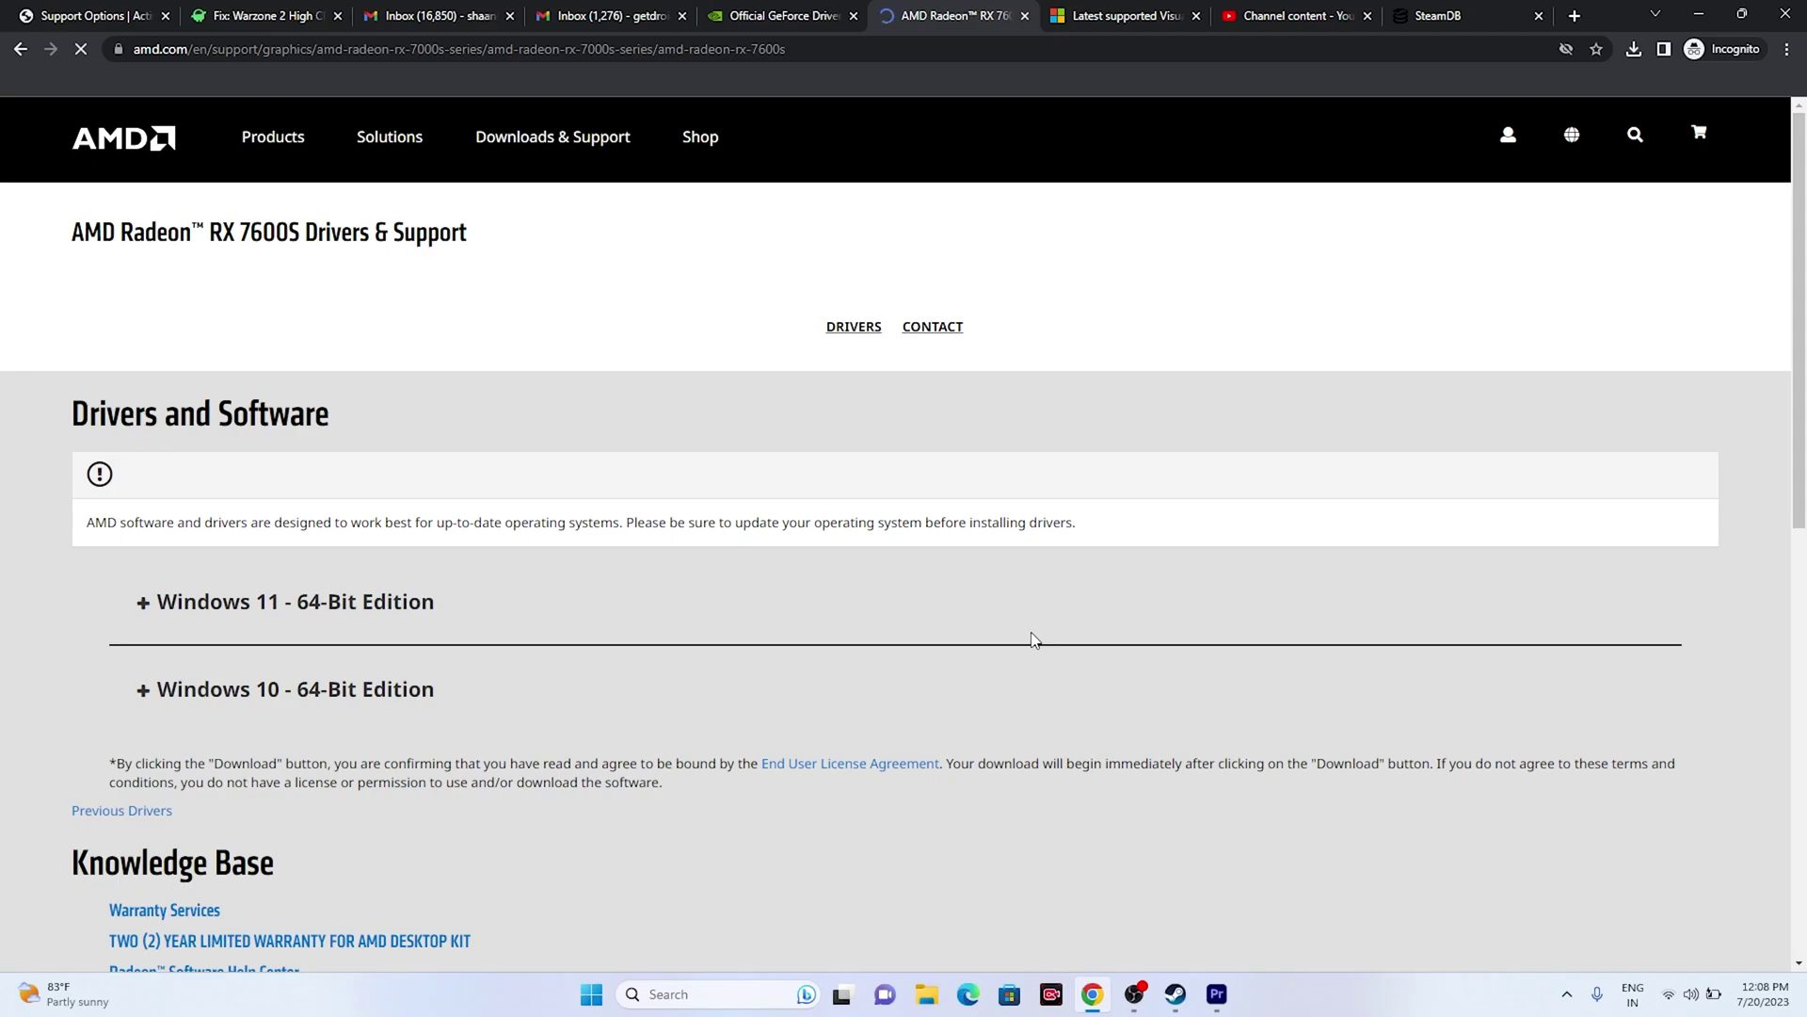
{"action": "left_click", "coordinate": [1700, 14]}
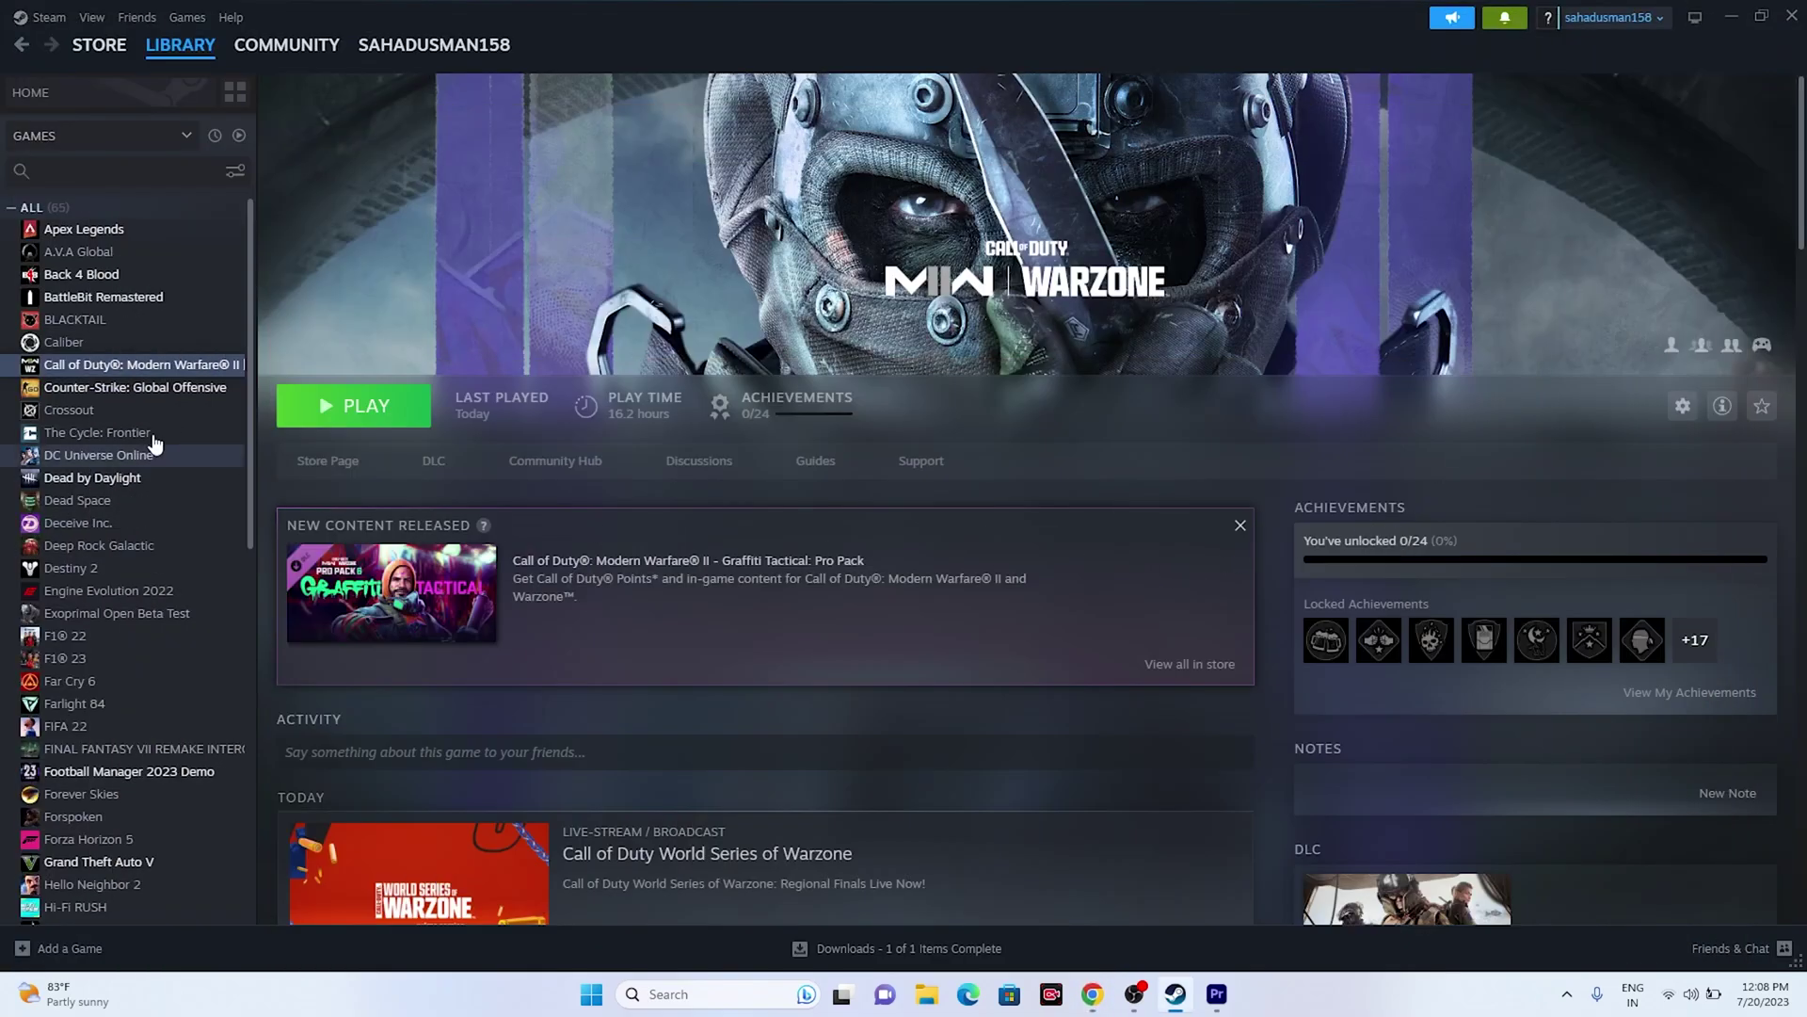
Browse Call of Duty's installed files from its Steam properties and maximize the Call of Duty HQ folder.
{"action": "right_click", "coordinate": [128, 369]}
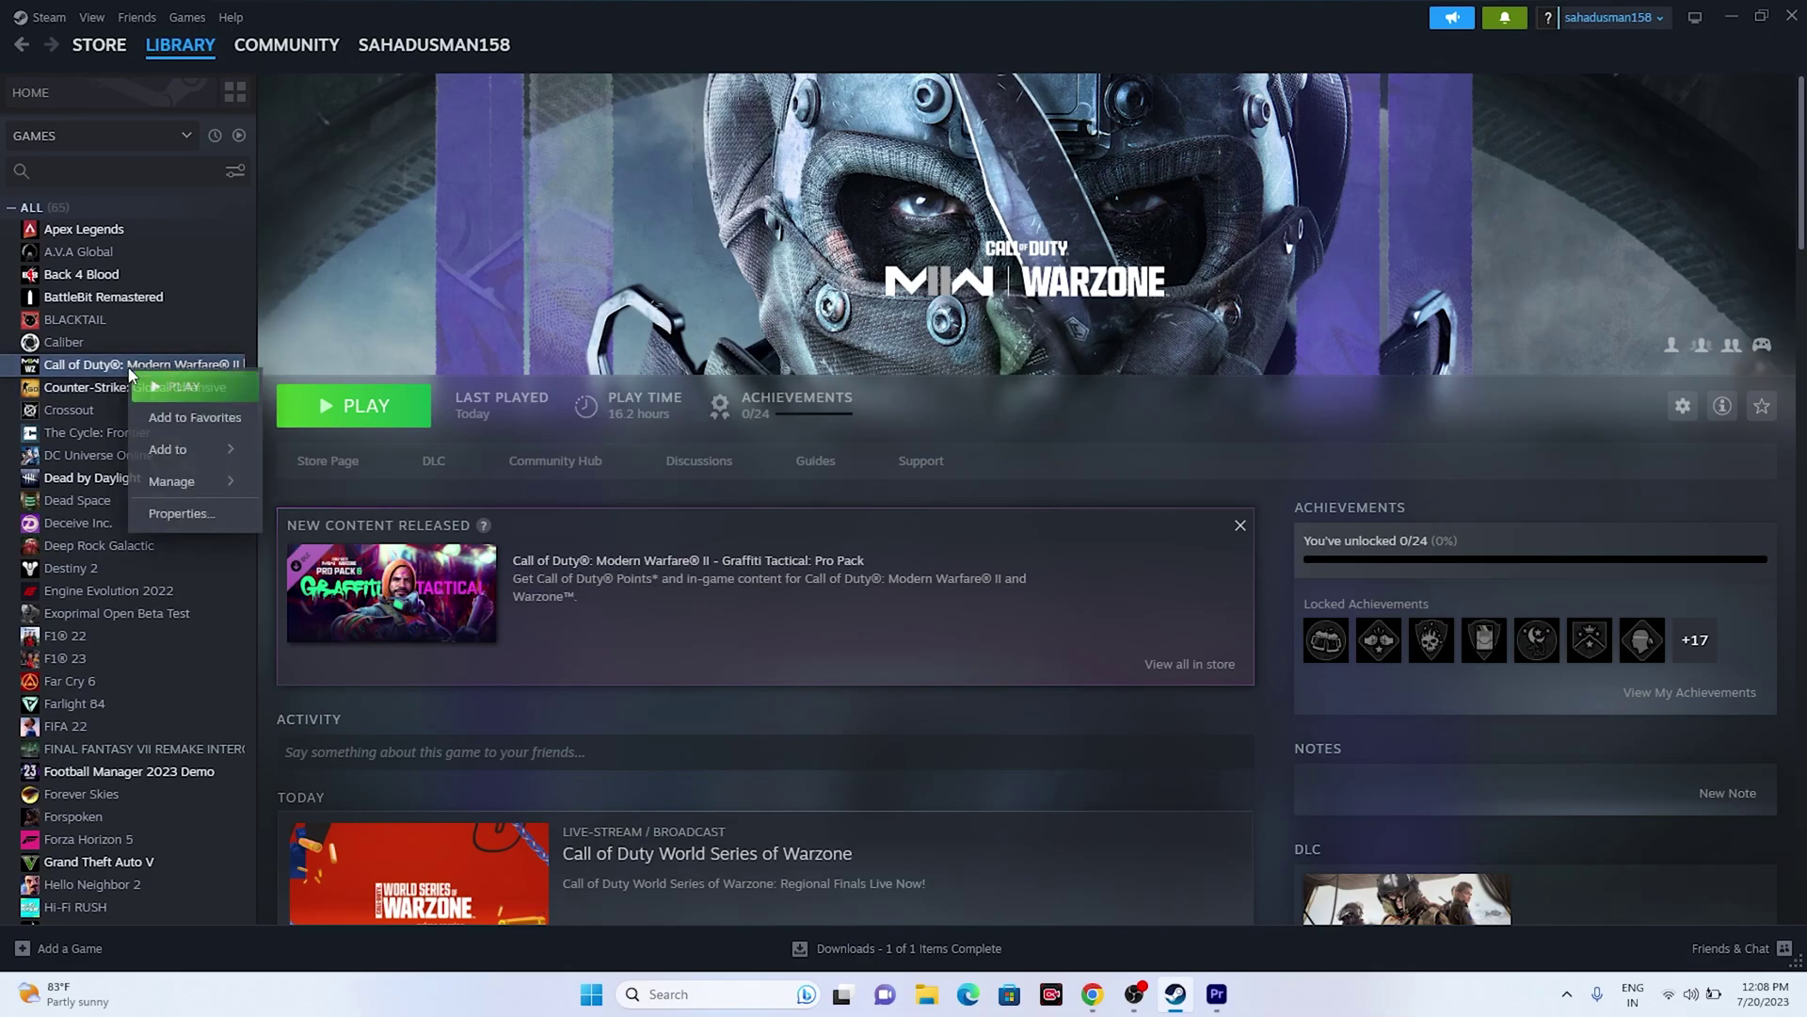
{"action": "left_click", "coordinate": [156, 514]}
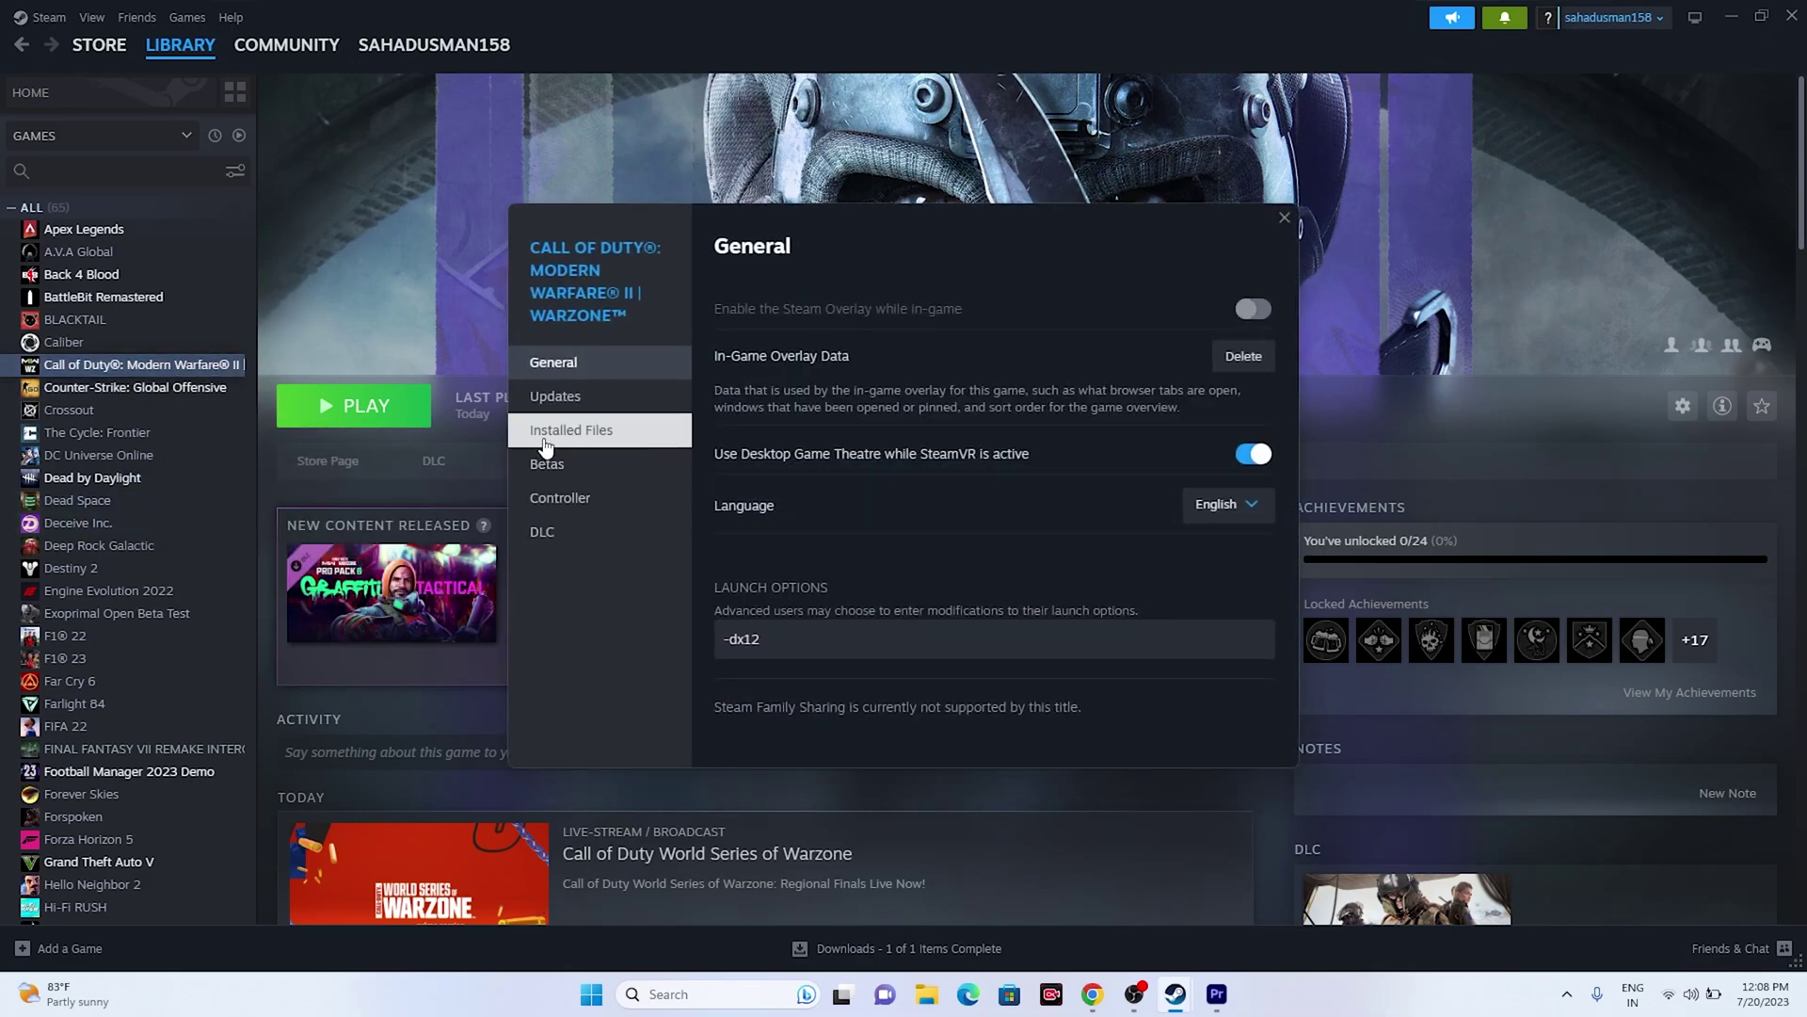
{"action": "left_click", "coordinate": [617, 435]}
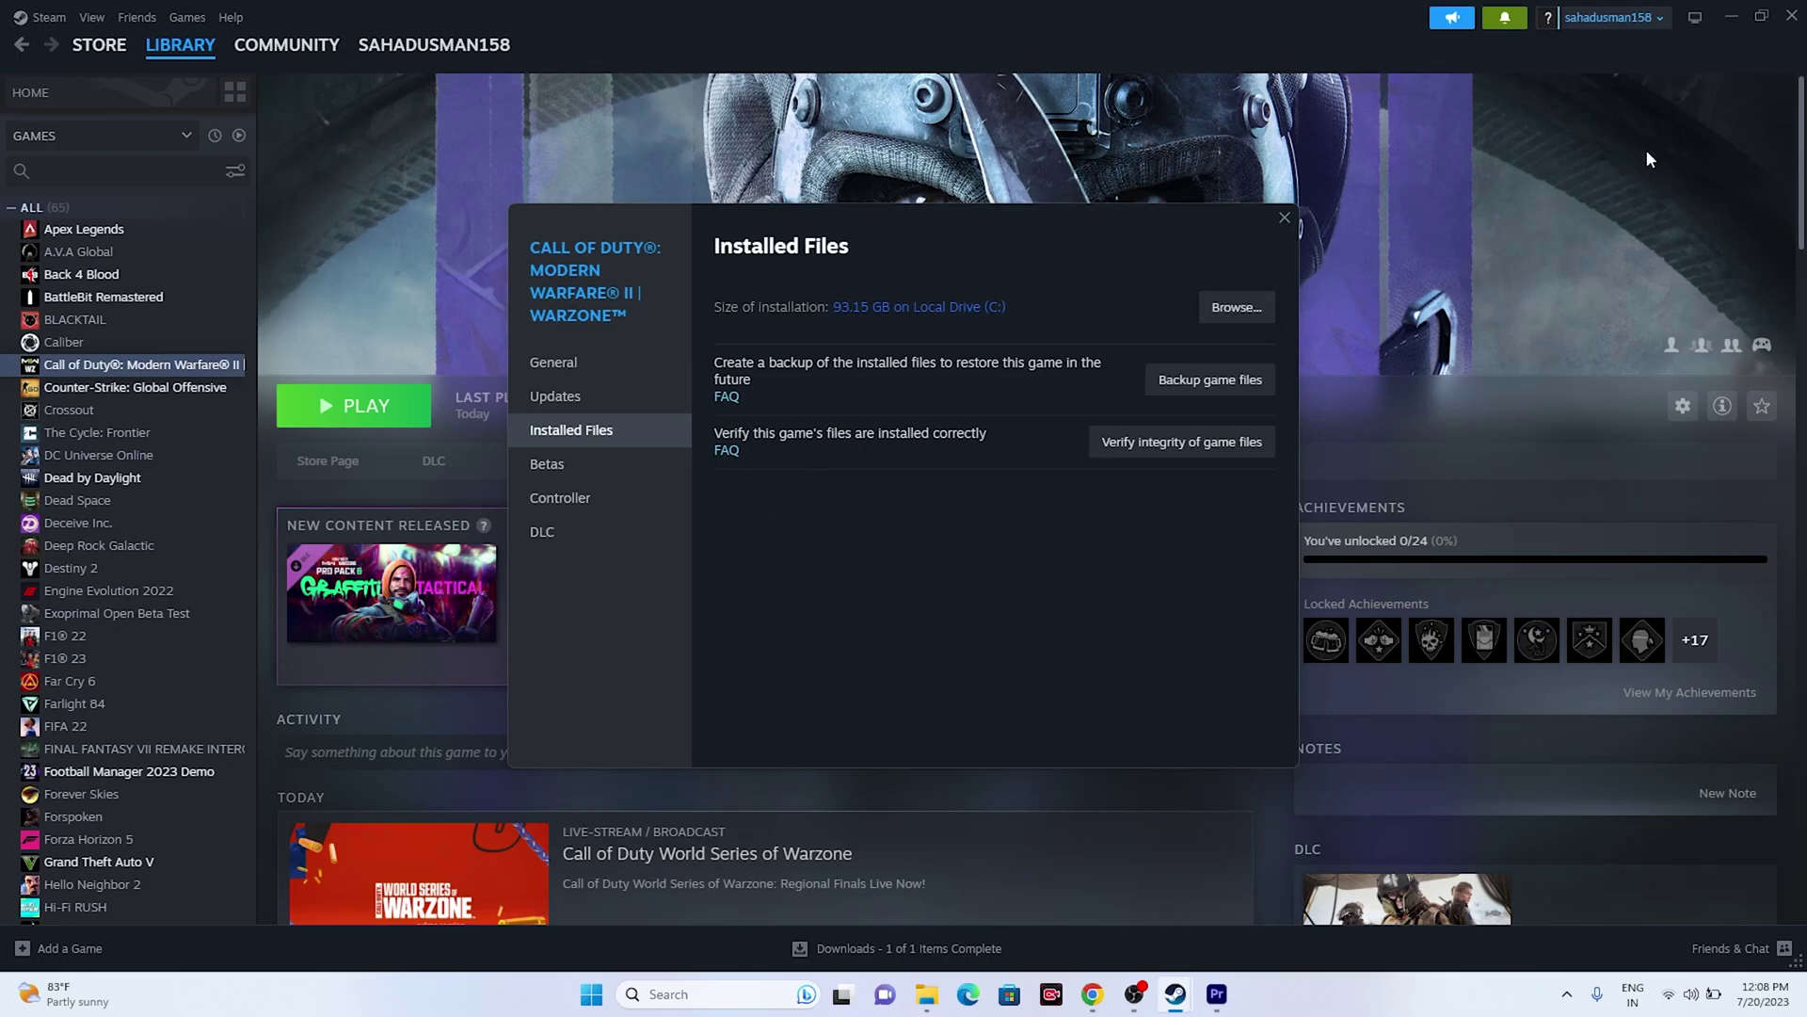
{"action": "left_click", "coordinate": [1731, 16]}
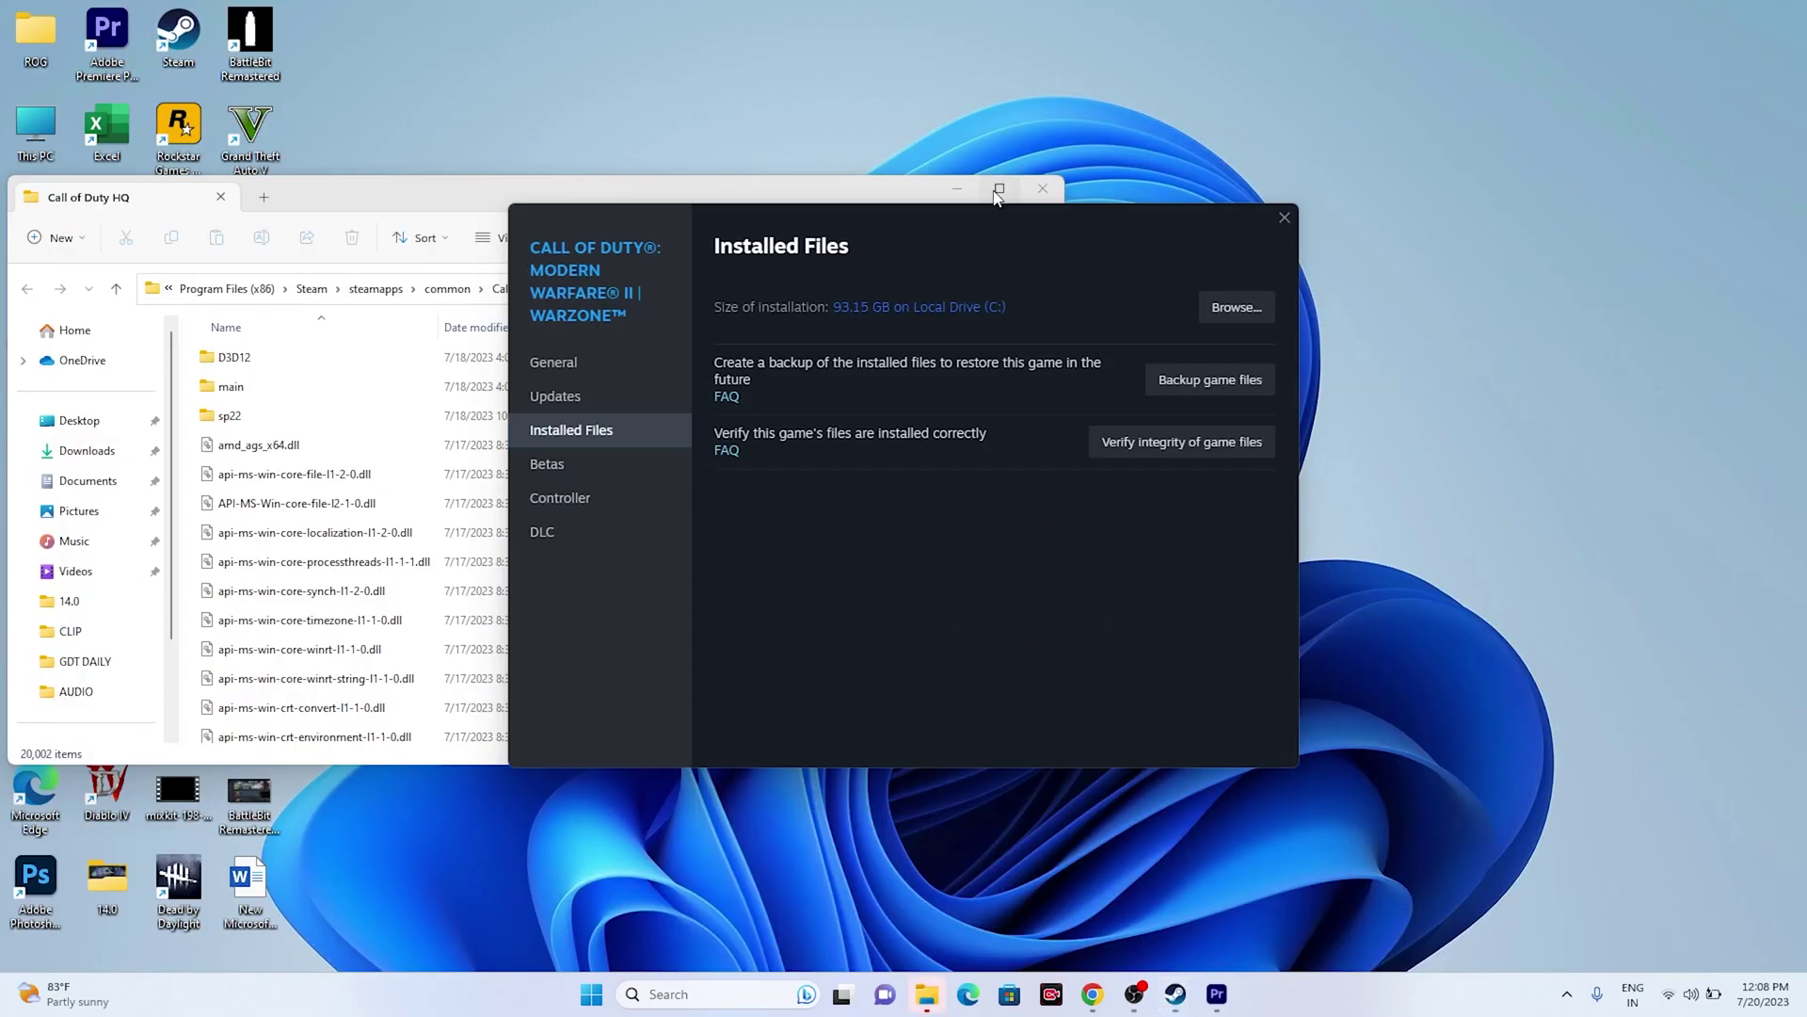
{"action": "left_click", "coordinate": [999, 190]}
Disable fullscreen optimizations in the cod application's Compatibility properties and apply the change.
{"action": "scroll", "coordinate": [392, 791], "scroll_direction": "down", "scroll_amount": 4}
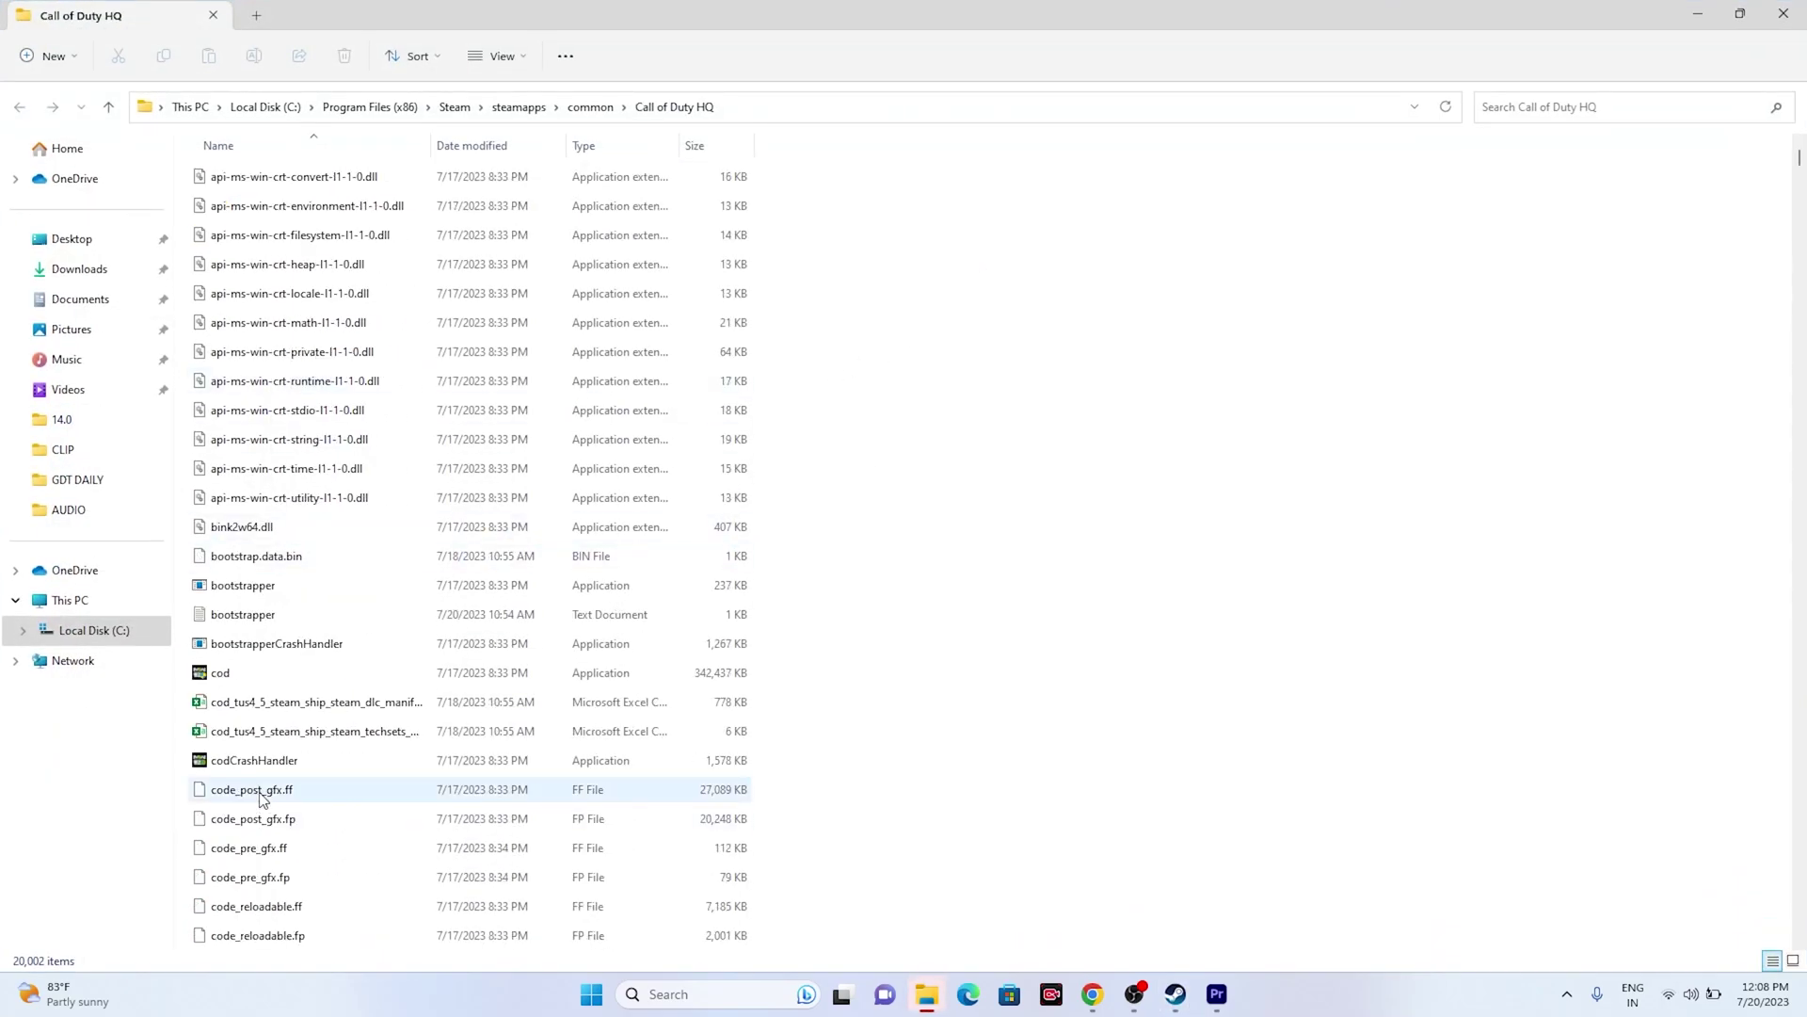
{"action": "left_click", "coordinate": [214, 674]}
{"action": "right_click", "coordinate": [216, 685]}
{"action": "left_click", "coordinate": [320, 661]}
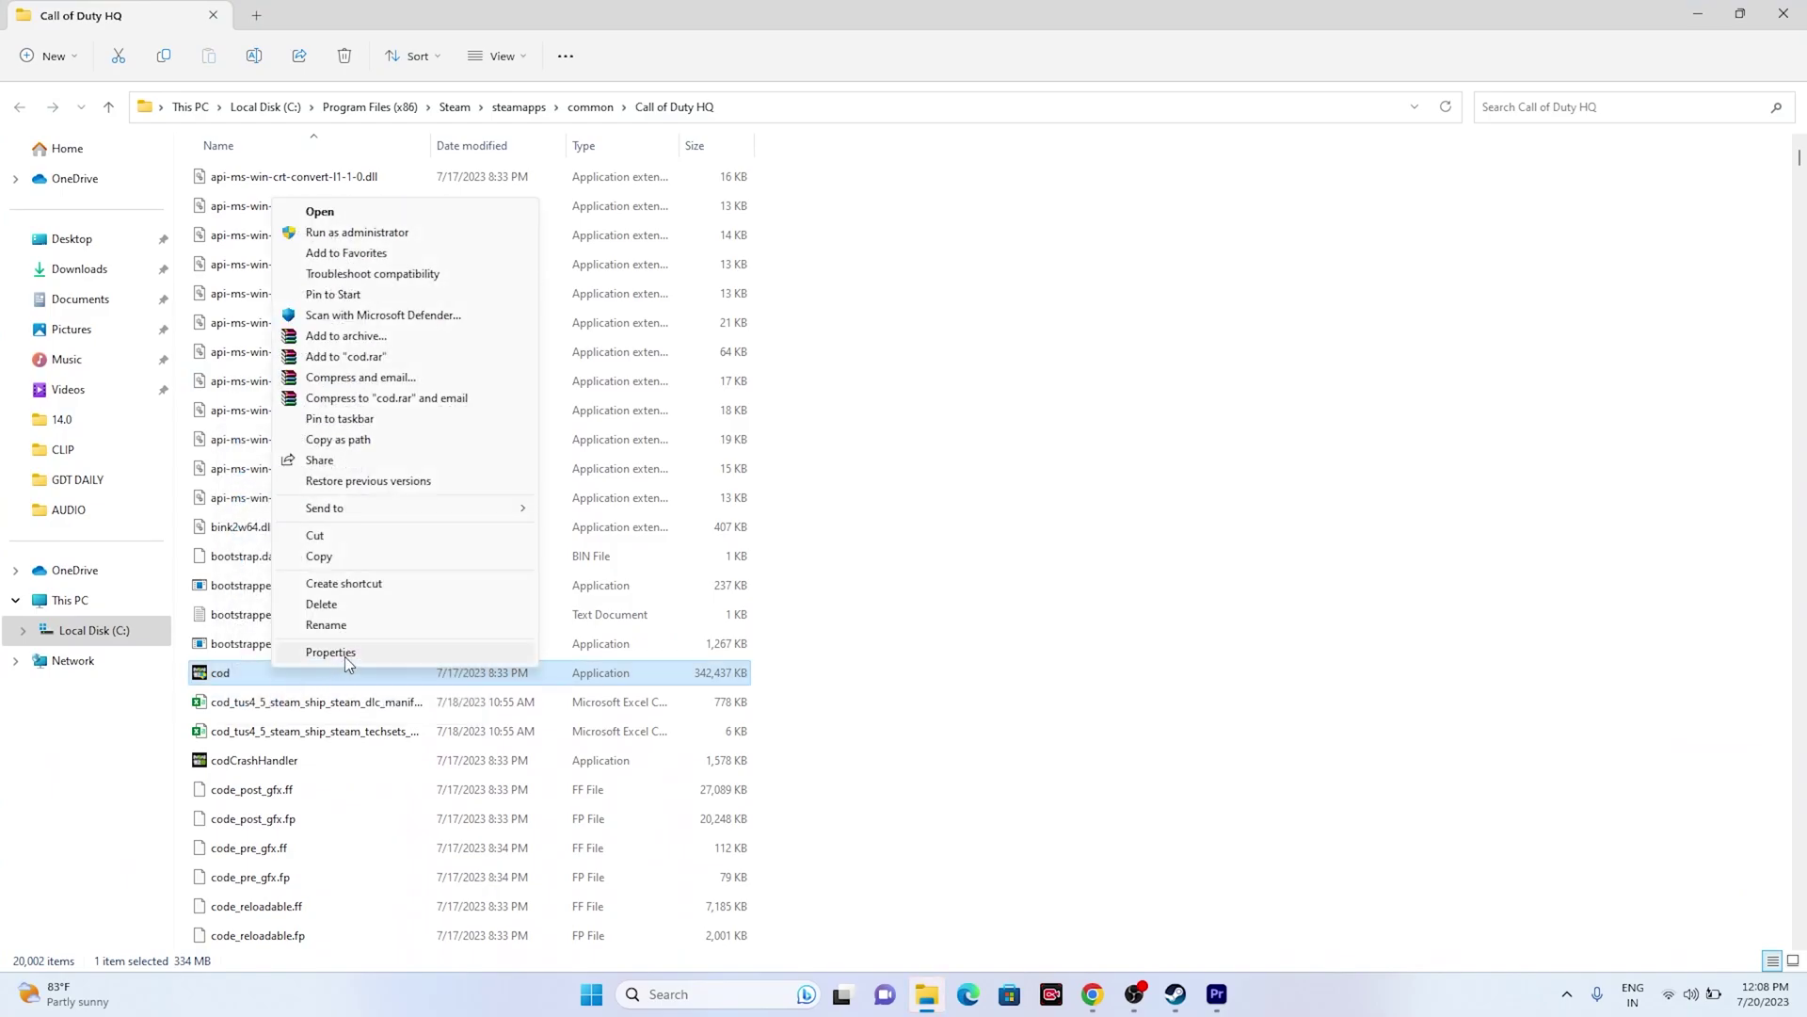
{"action": "left_click", "coordinate": [348, 663]}
{"action": "left_click", "coordinate": [431, 497]}
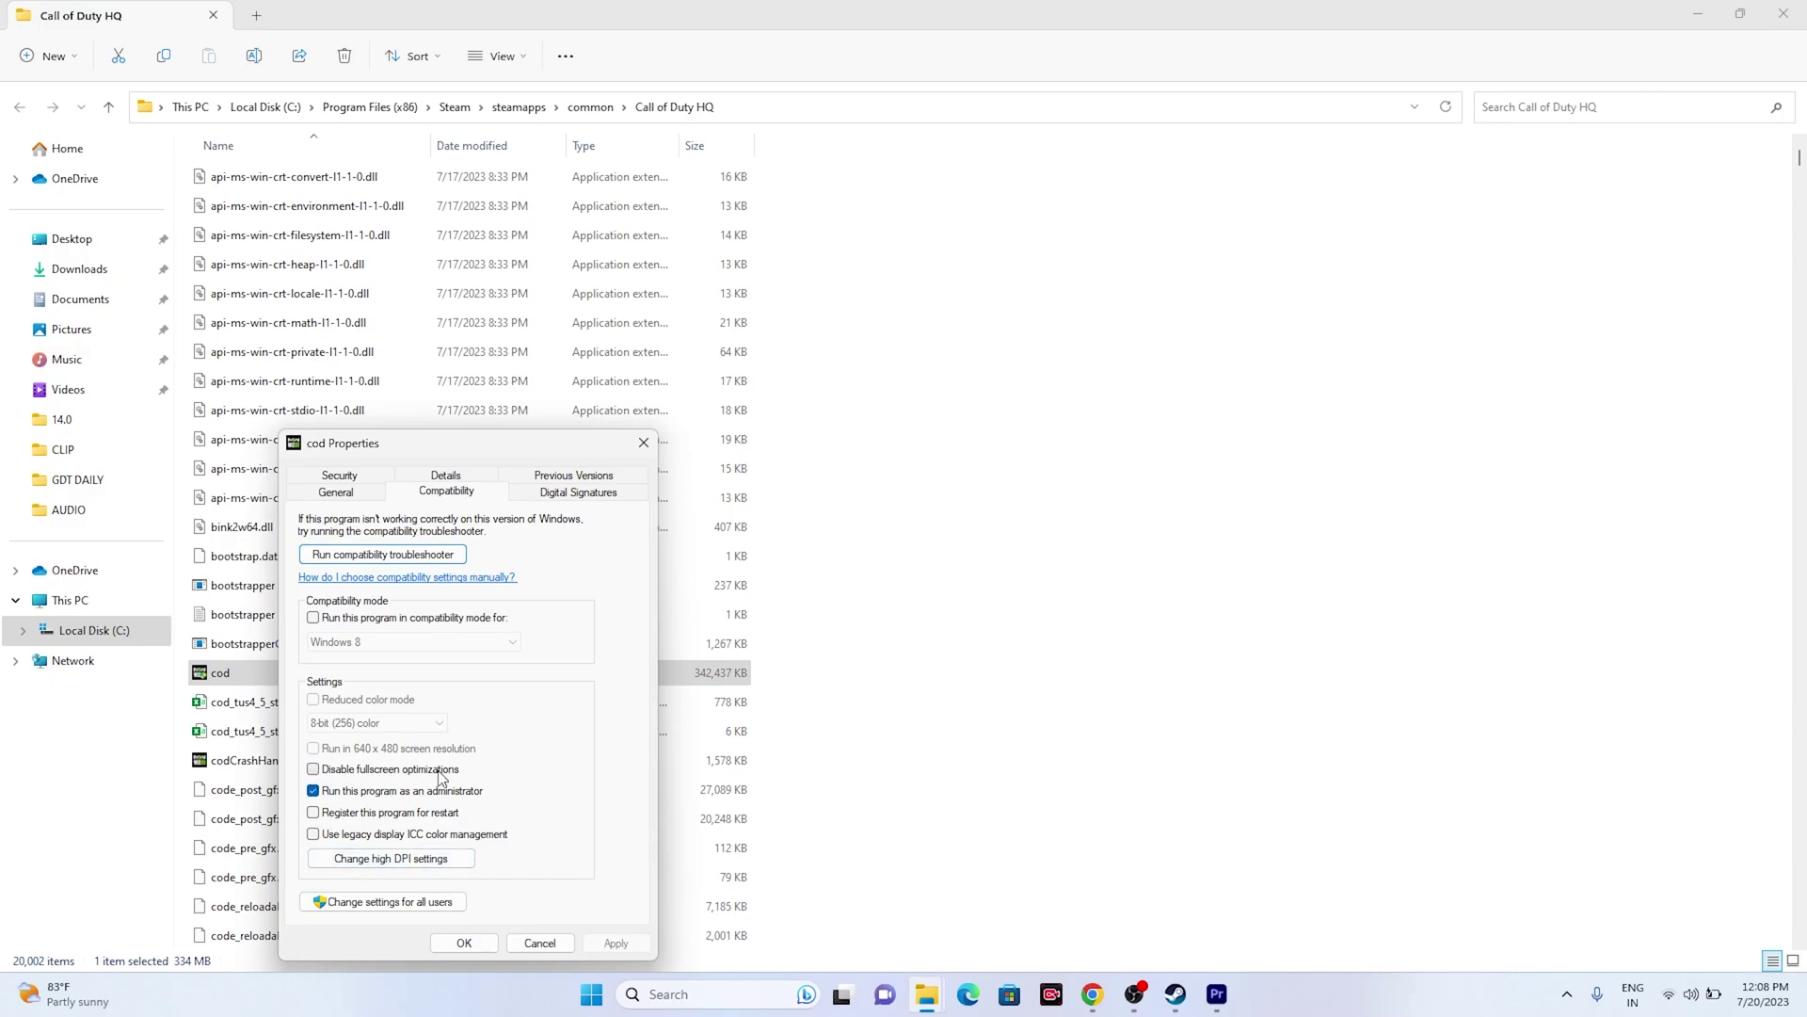
{"action": "left_click", "coordinate": [315, 769]}
{"action": "left_click", "coordinate": [314, 769]}
{"action": "left_click", "coordinate": [313, 770]}
{"action": "left_click", "coordinate": [637, 949]}
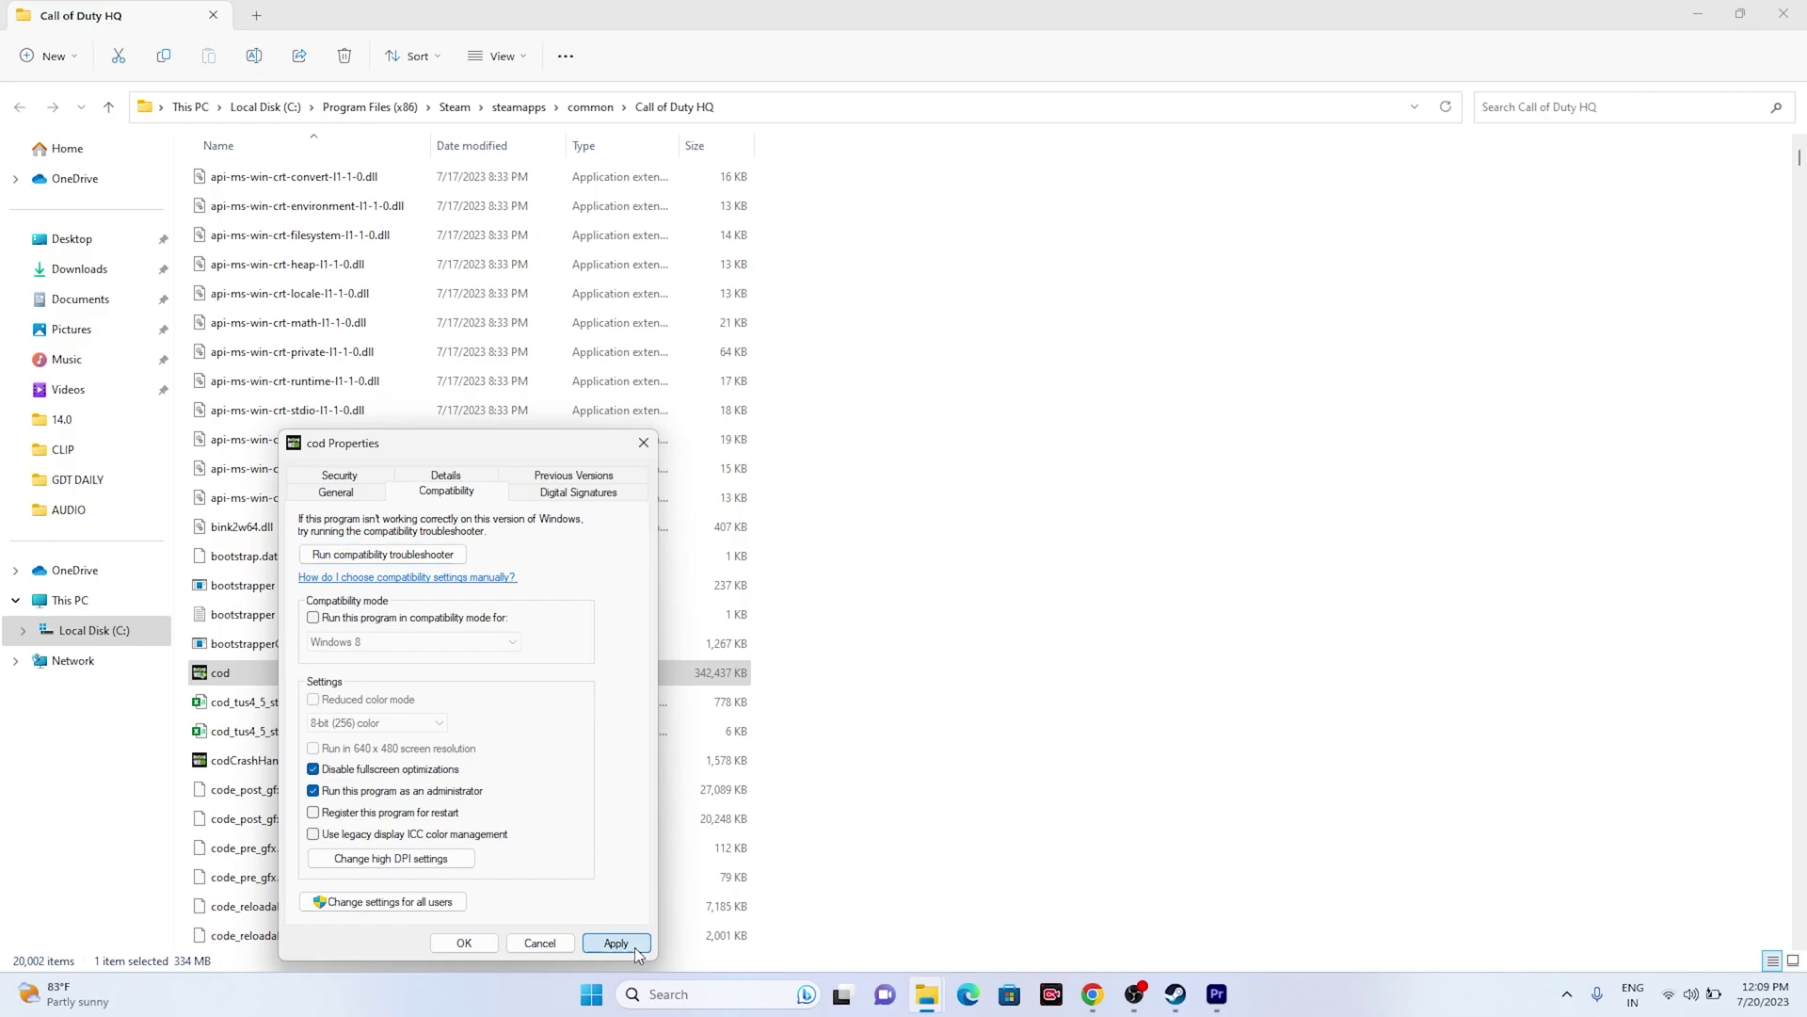
{"action": "left_click", "coordinate": [464, 942]}
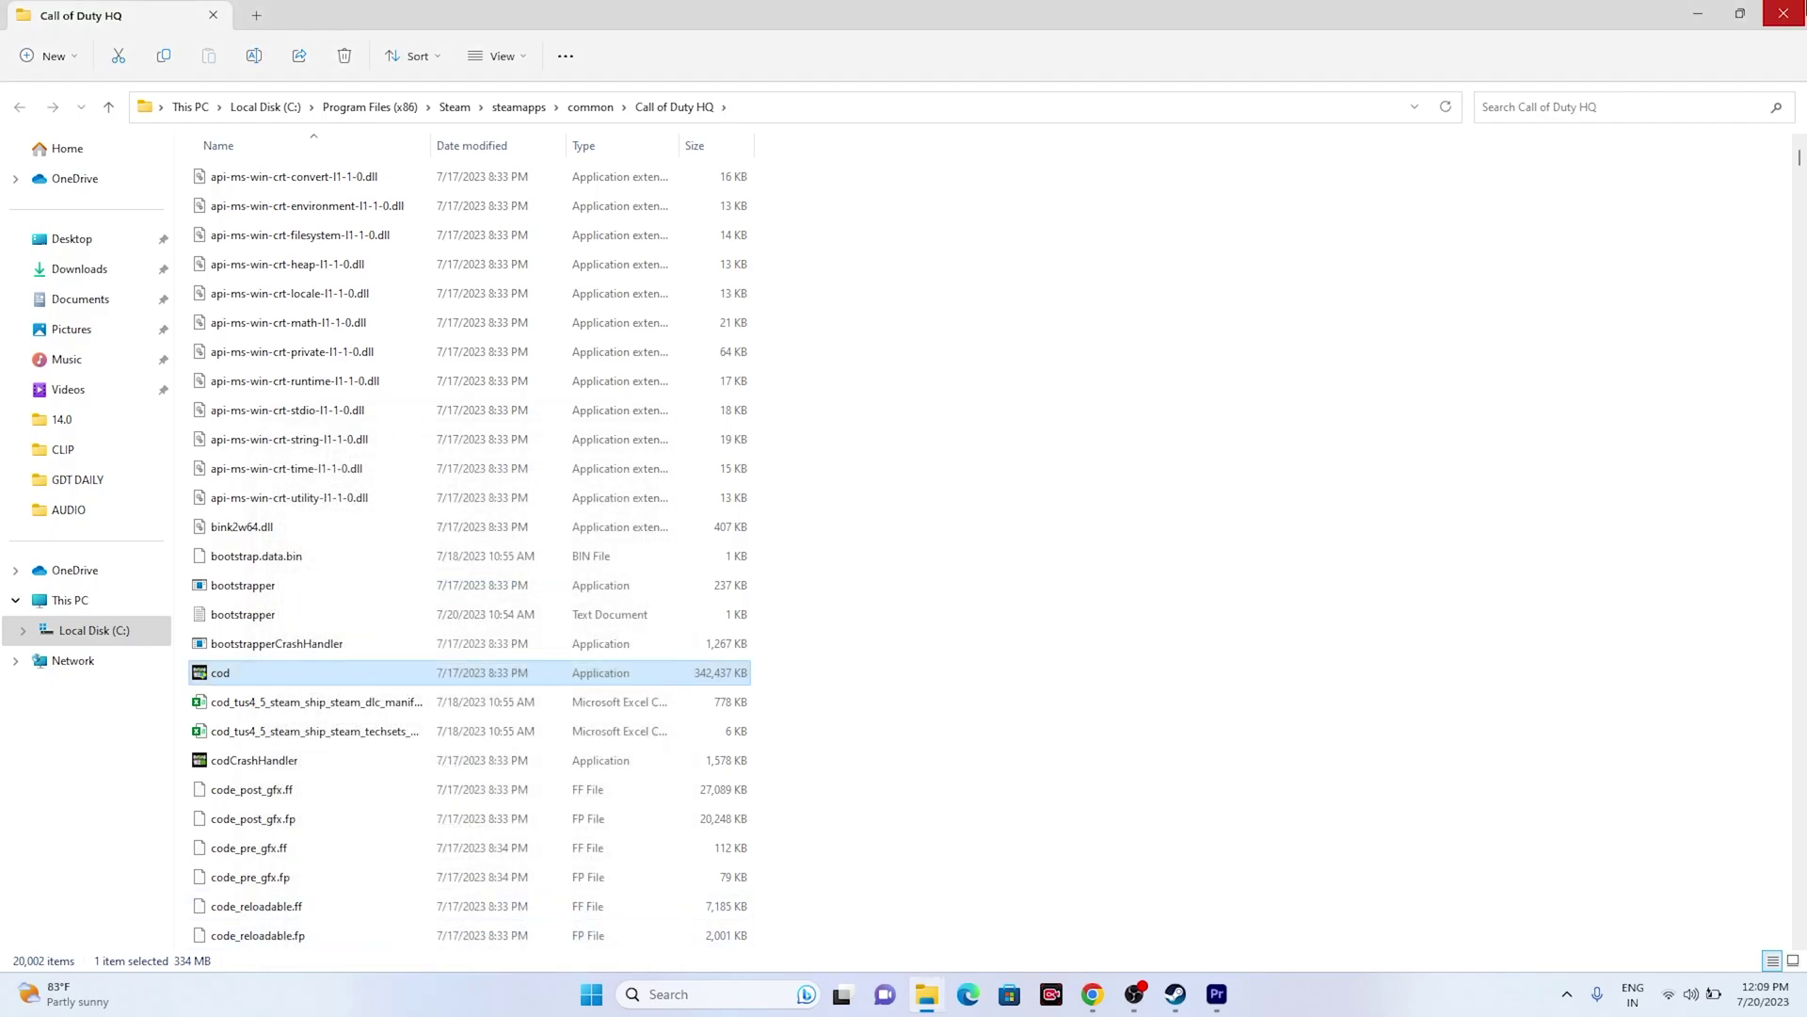
Close the game folder and Steam's properties window to return to the Steam library.
{"action": "left_click", "coordinate": [1784, 13]}
{"action": "left_click", "coordinate": [1284, 219]}
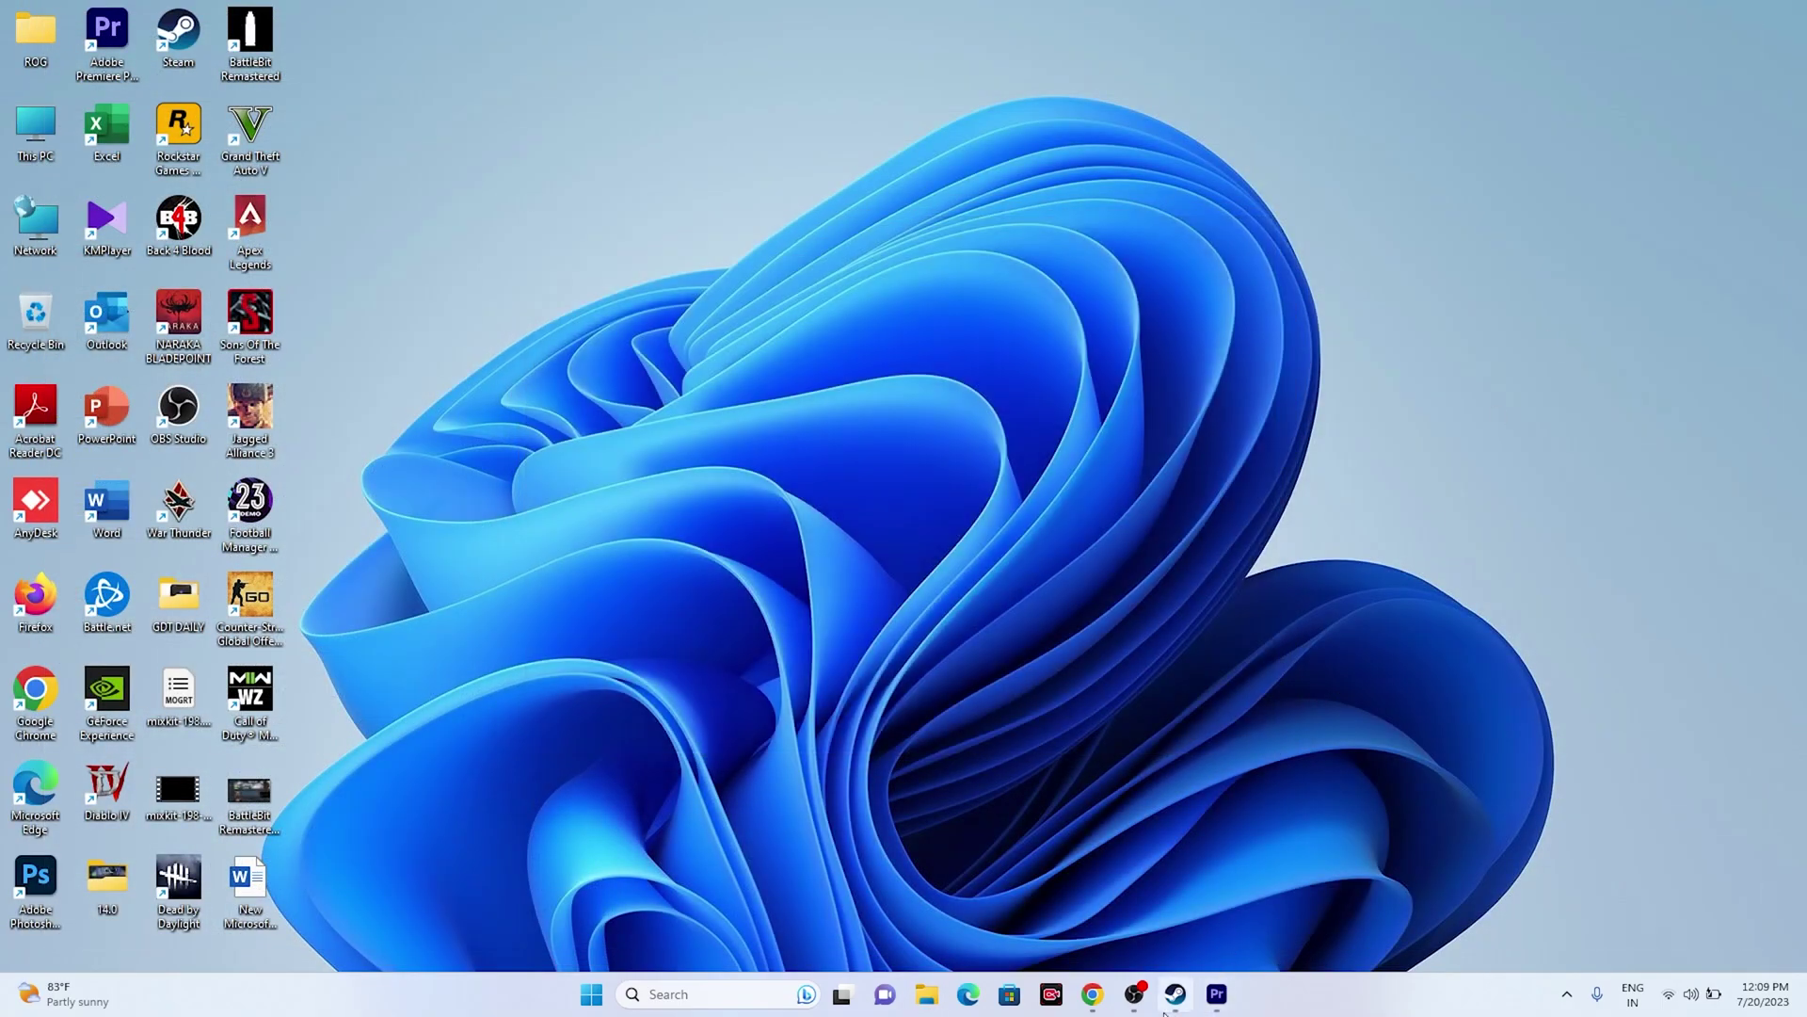
{"action": "left_click", "coordinate": [1174, 997]}
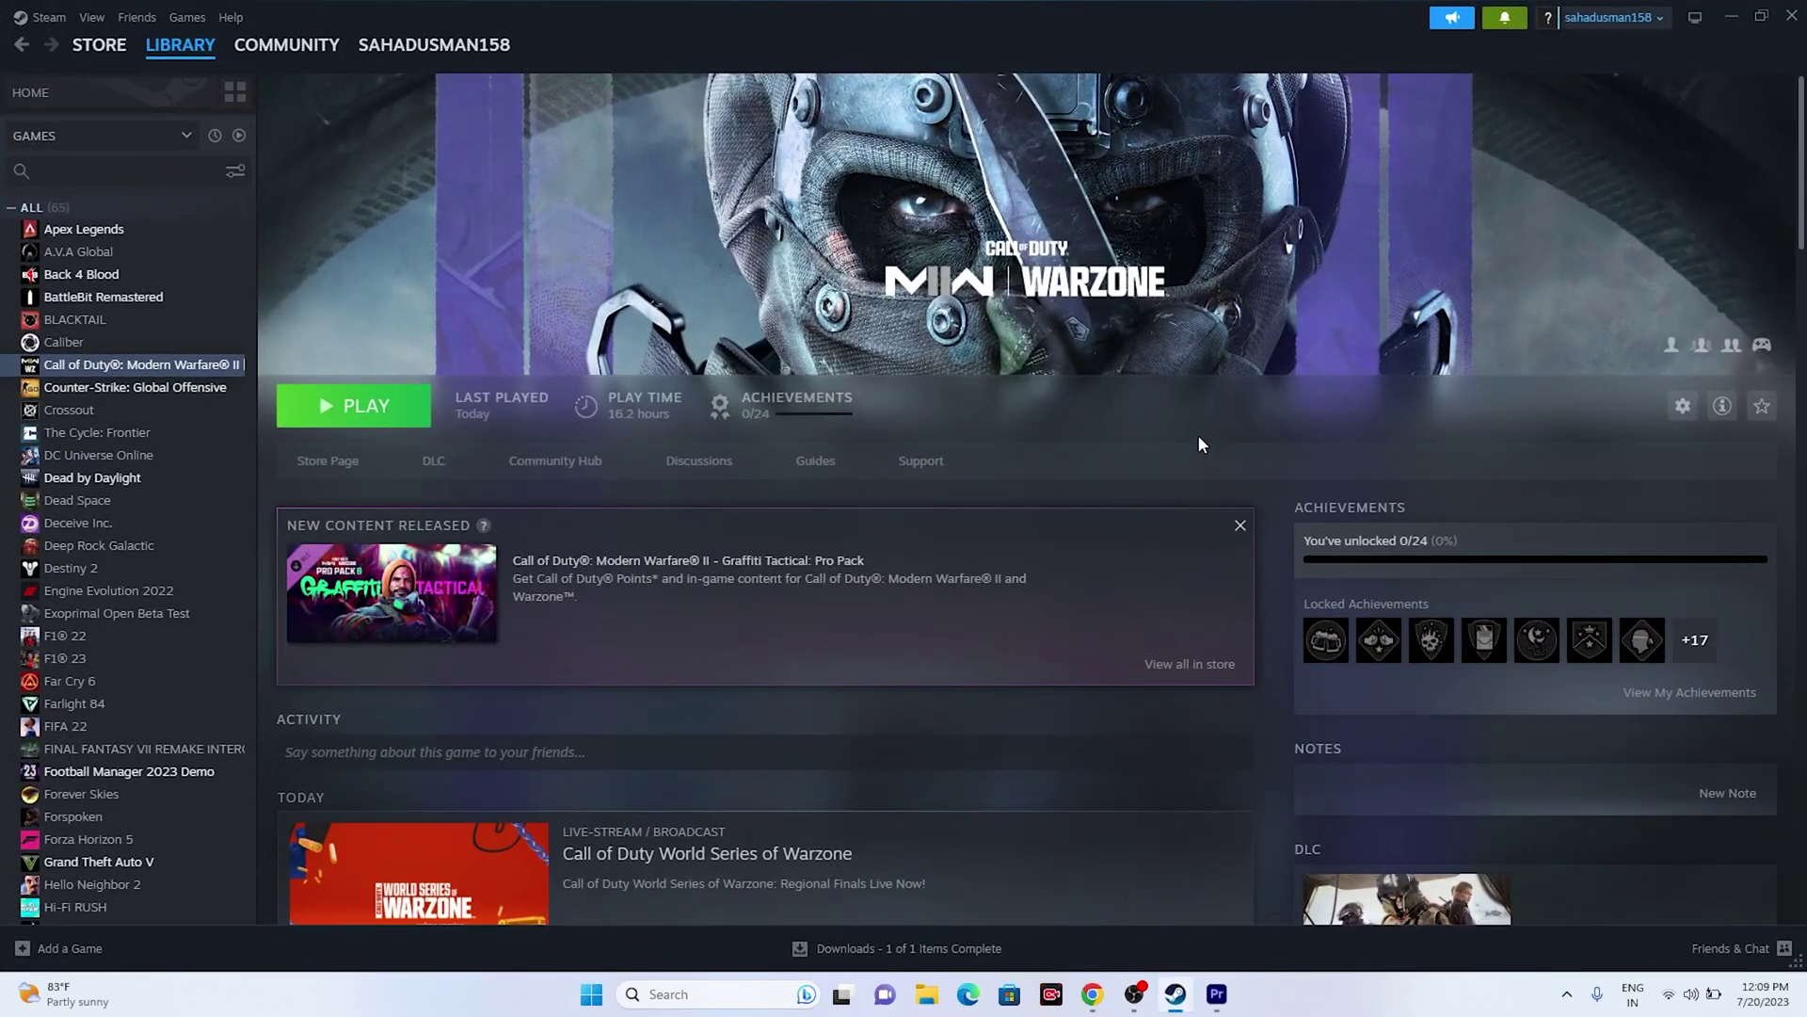